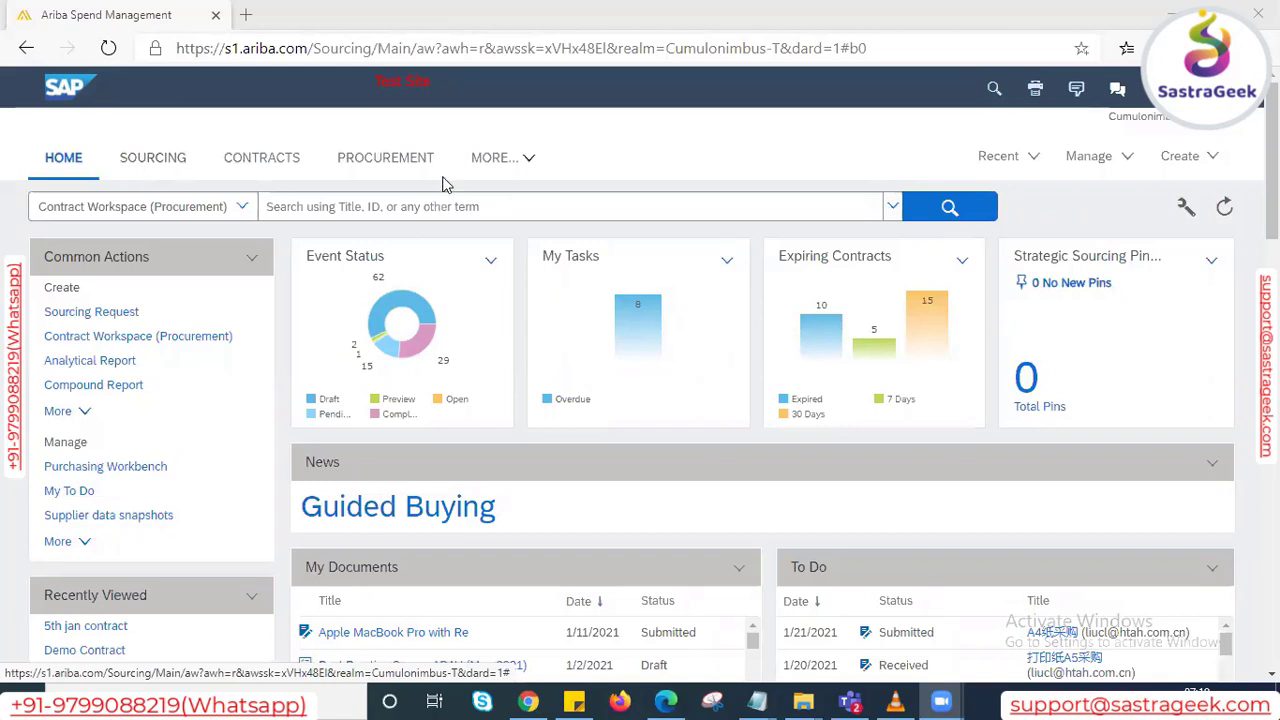
# Step: Open the Catalog area and look over its category, supplier and contract shopping lists and the item search field
pyautogui.click(530, 166)
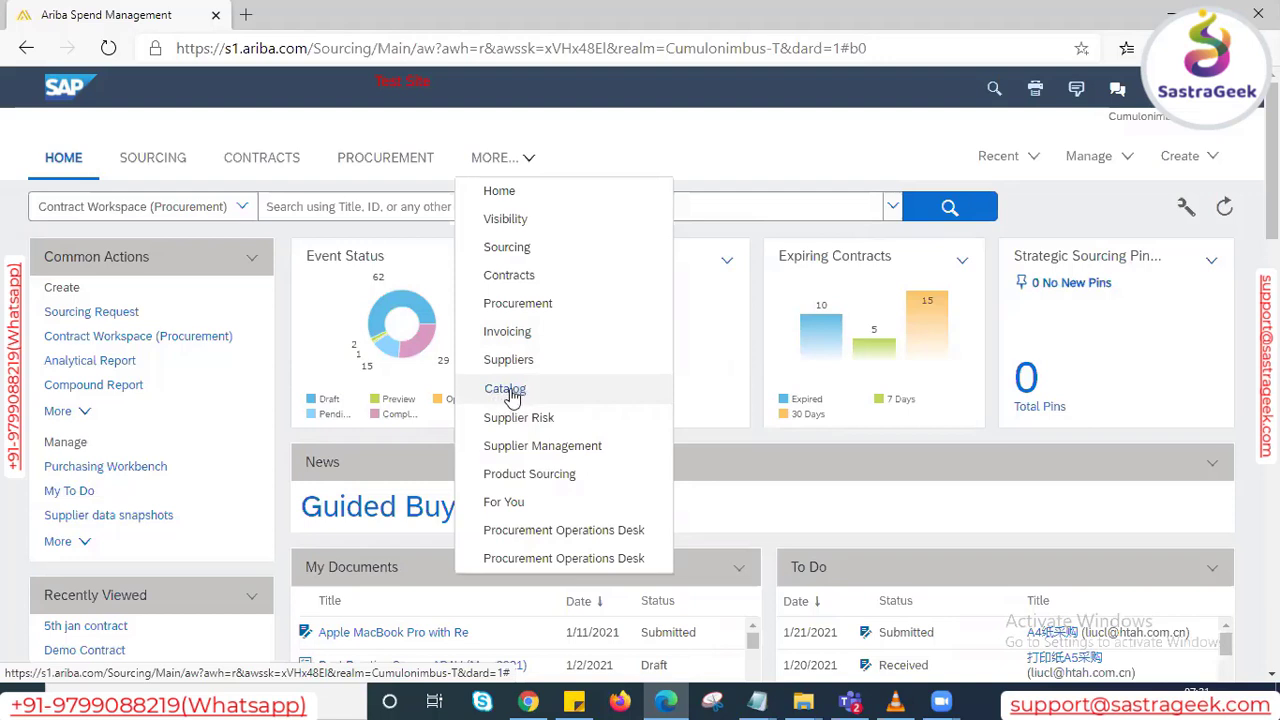
pyautogui.click(506, 391)
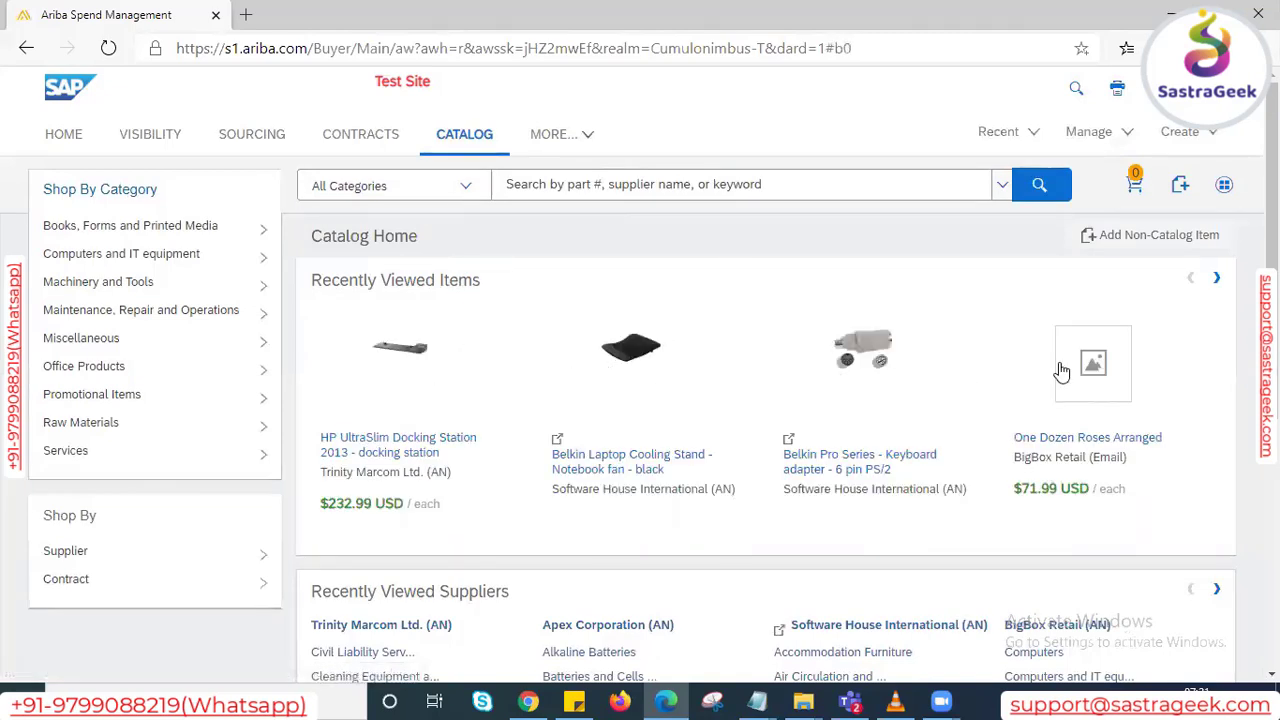
pyautogui.moveTo(278, 236)
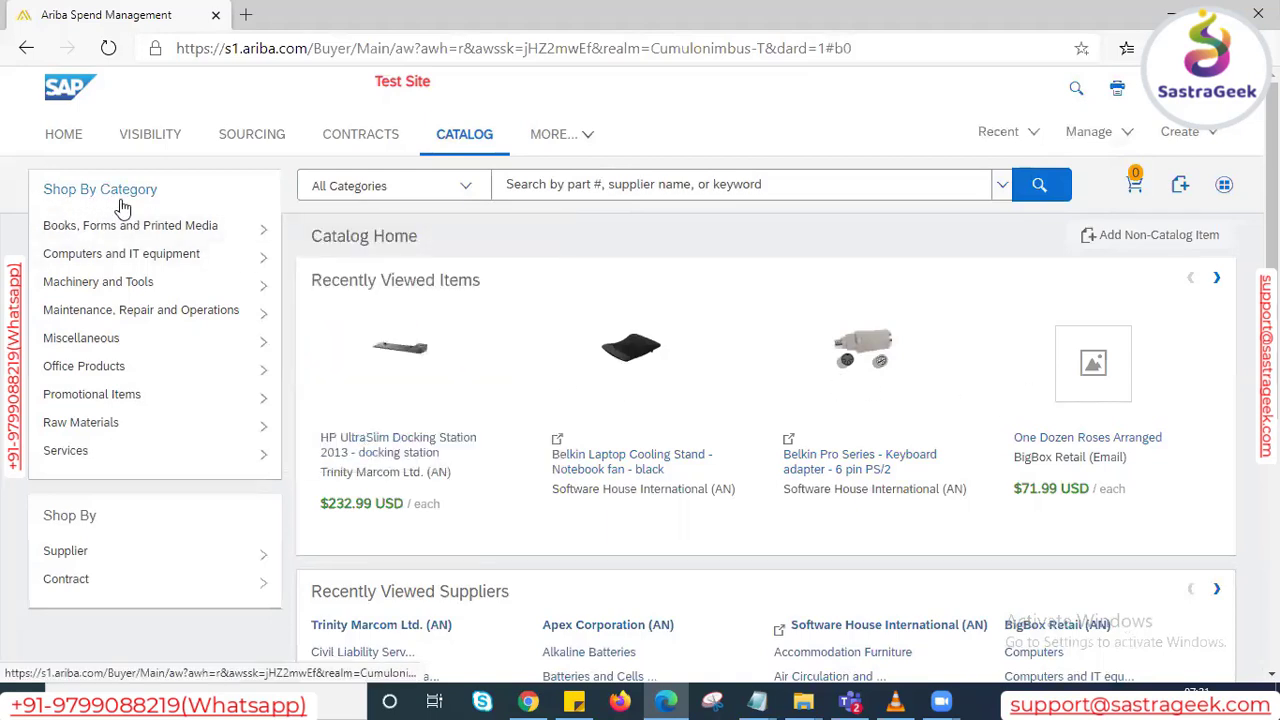
pyautogui.moveTo(88, 545)
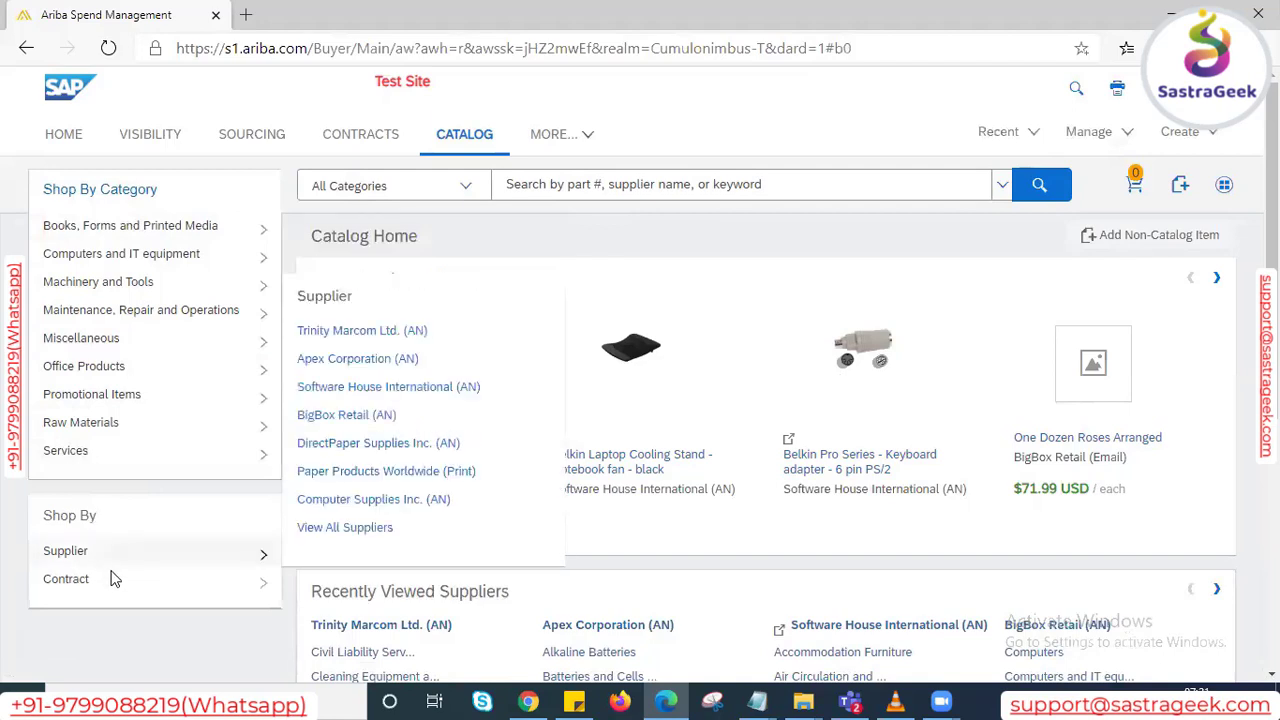
pyautogui.moveTo(108, 582)
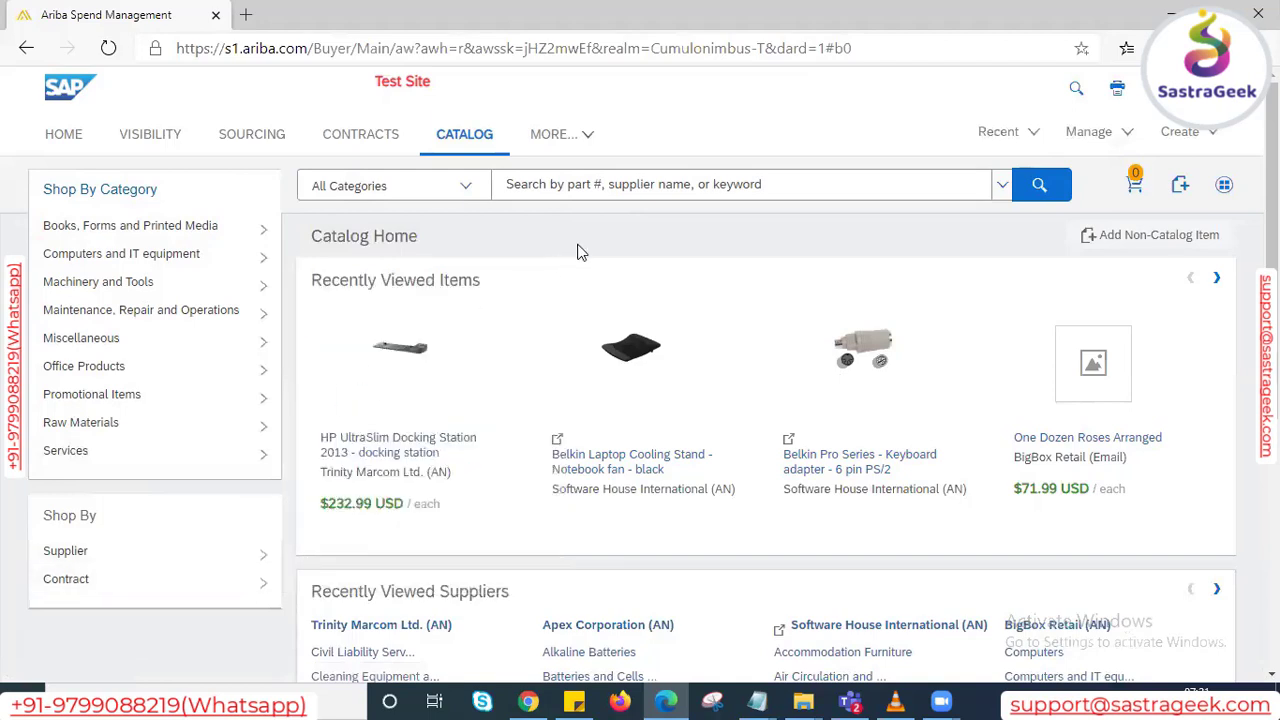
pyautogui.click(765, 185)
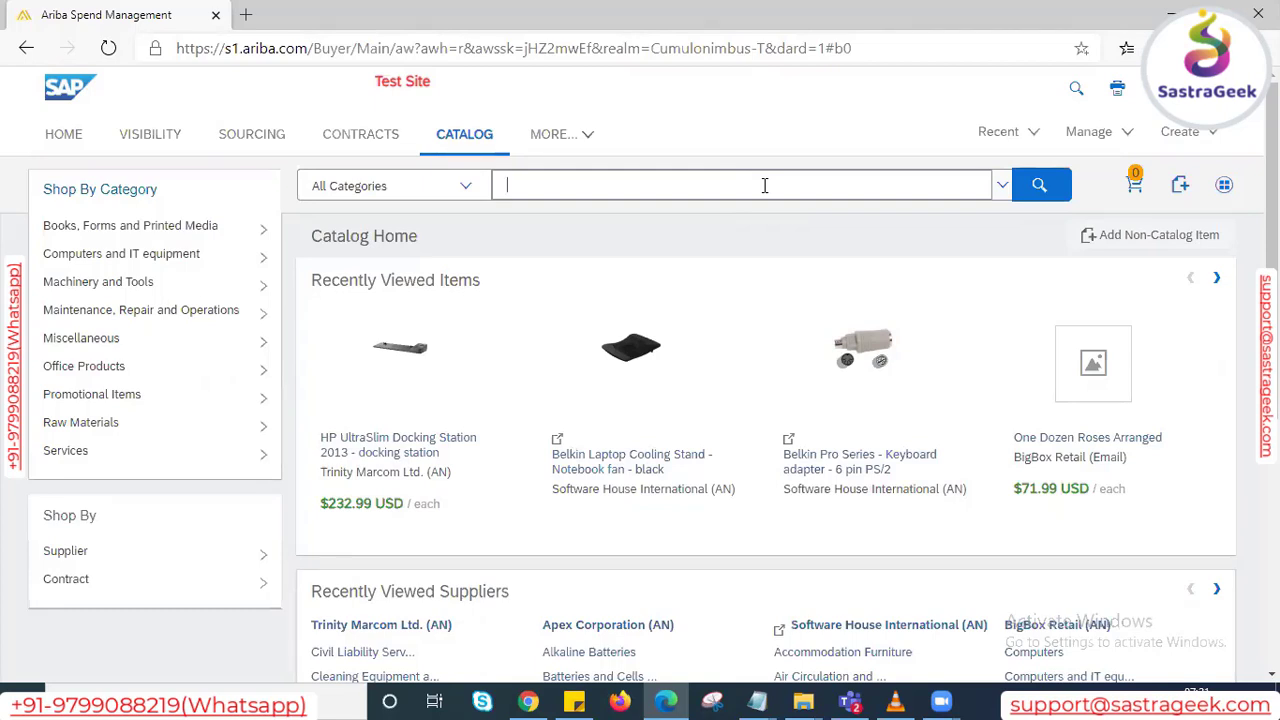
pyautogui.click(764, 185)
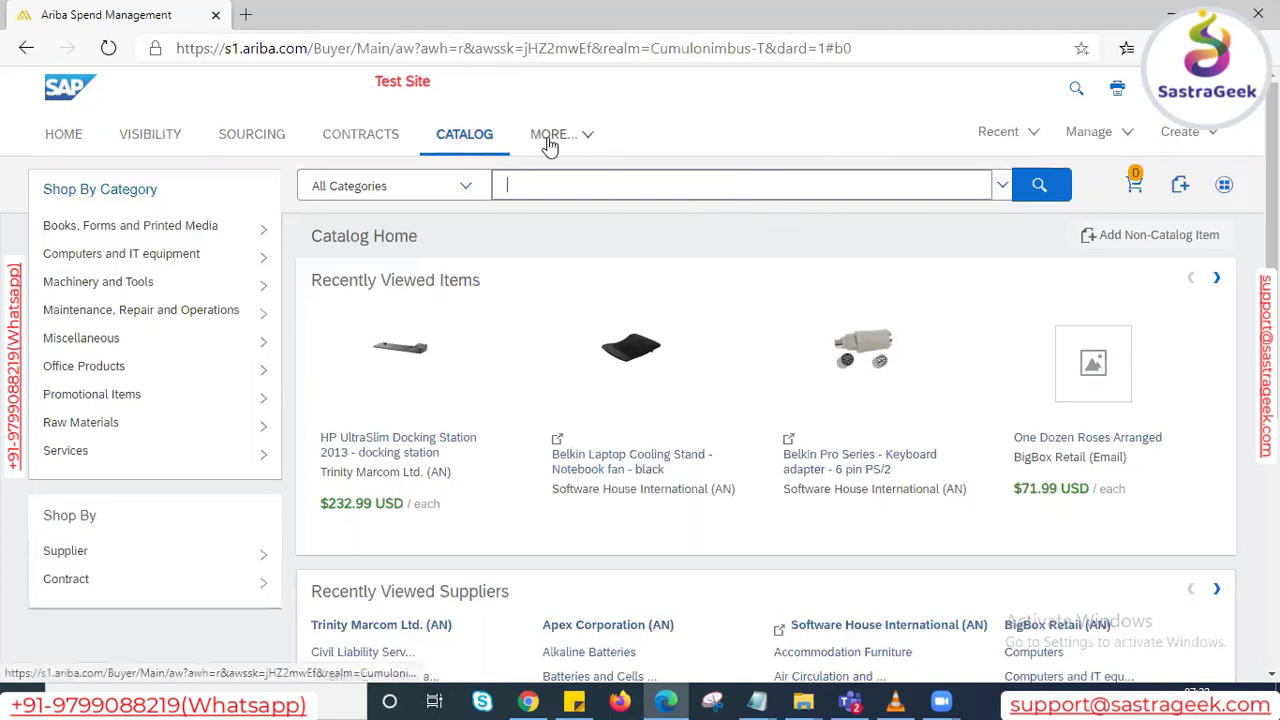
# Step: Return to the home dashboard and examine the searchable document types and the Event Status and Expiring Contracts tiles
pyautogui.click(68, 145)
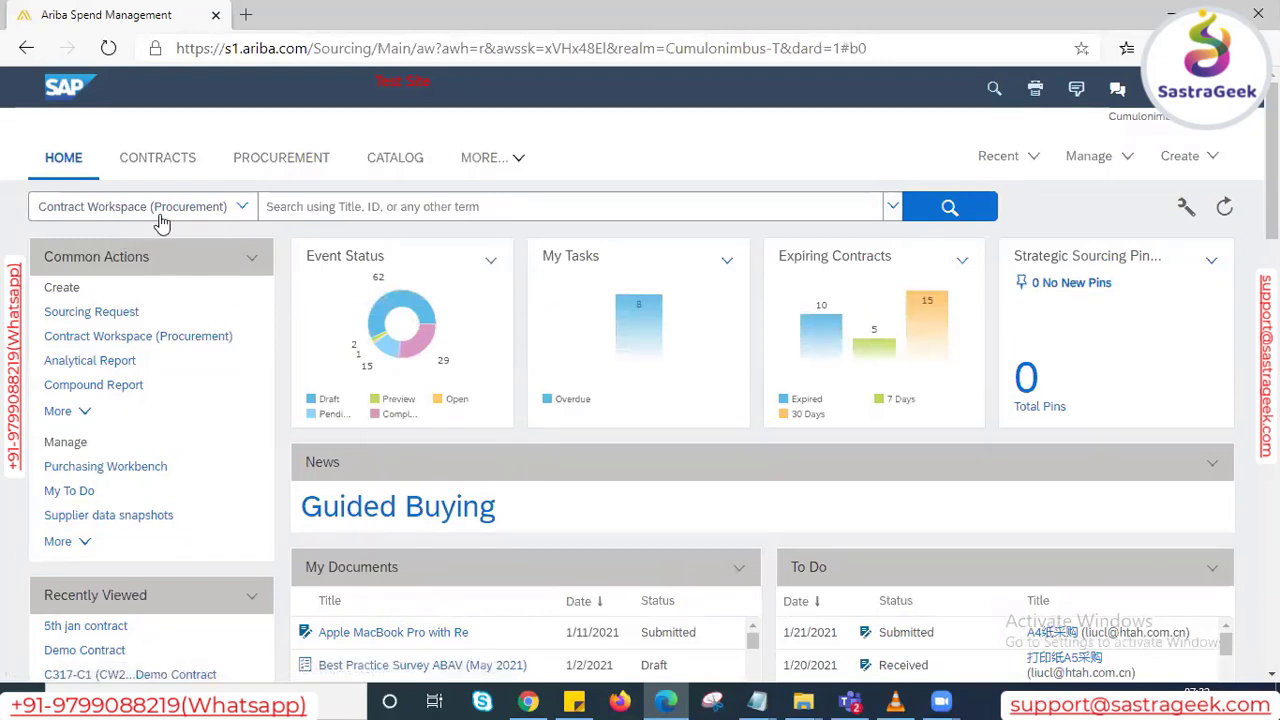
pyautogui.click(310, 207)
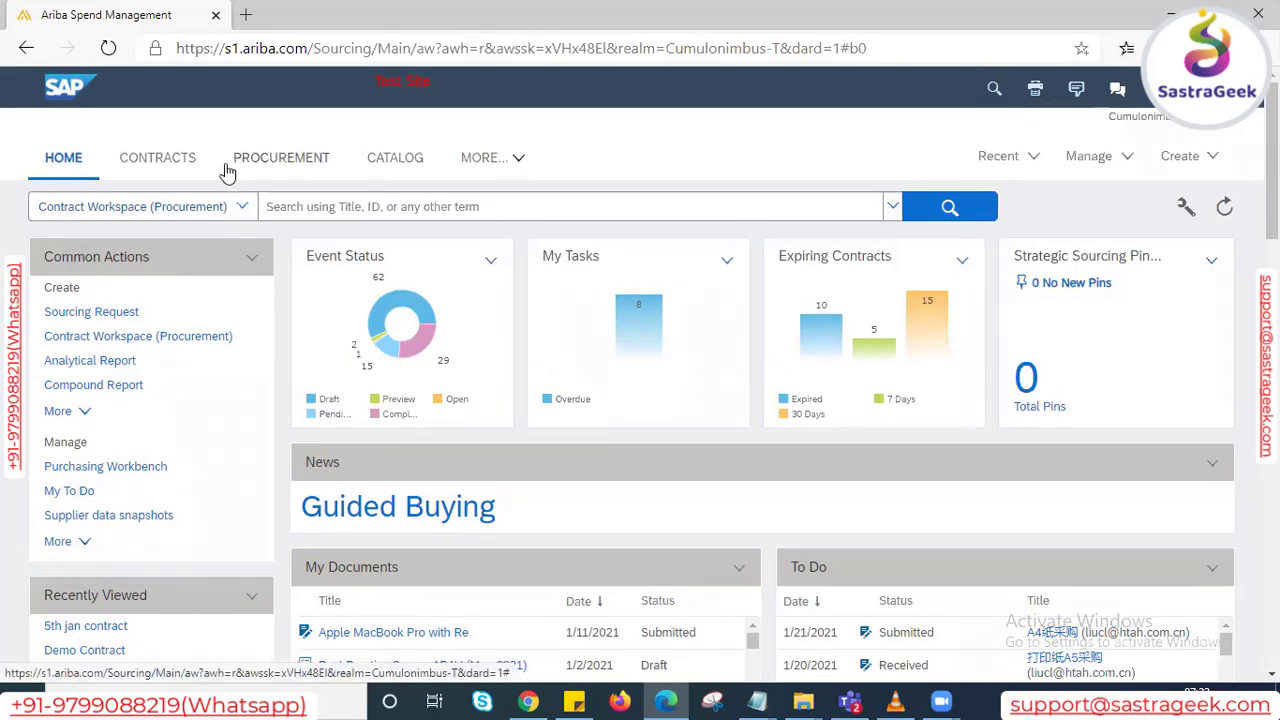
pyautogui.click(242, 208)
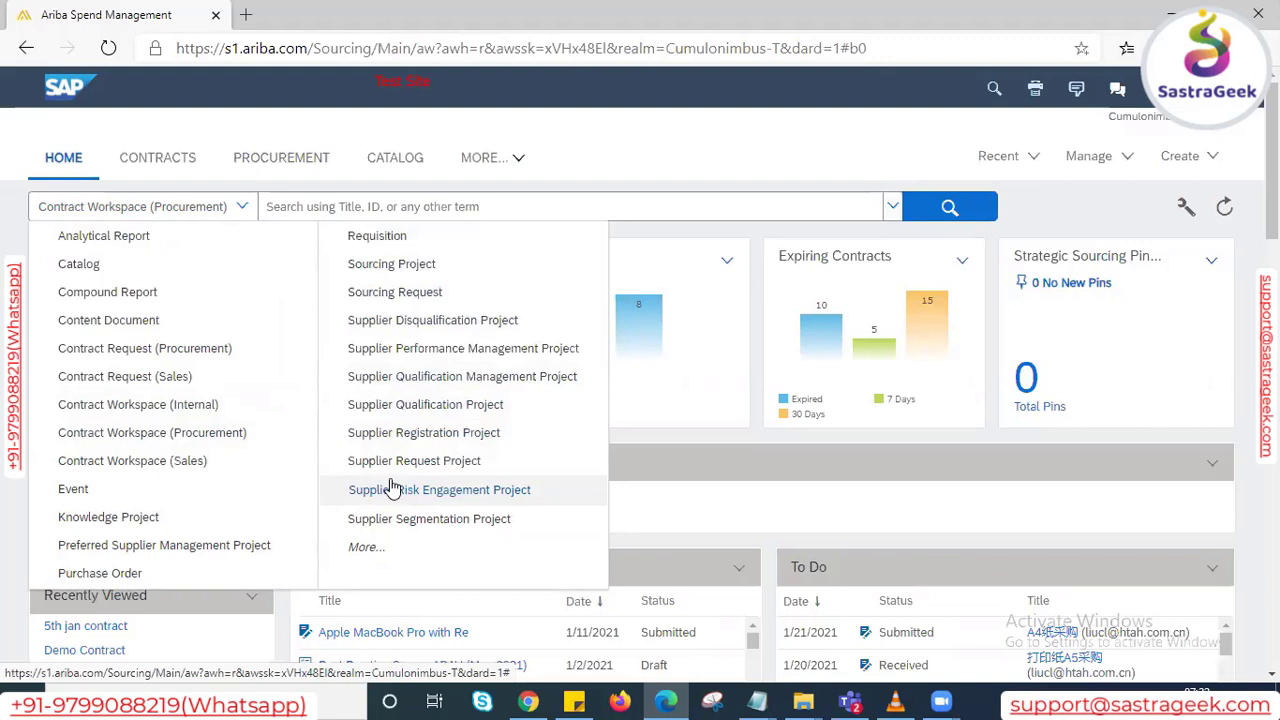
pyautogui.click(464, 208)
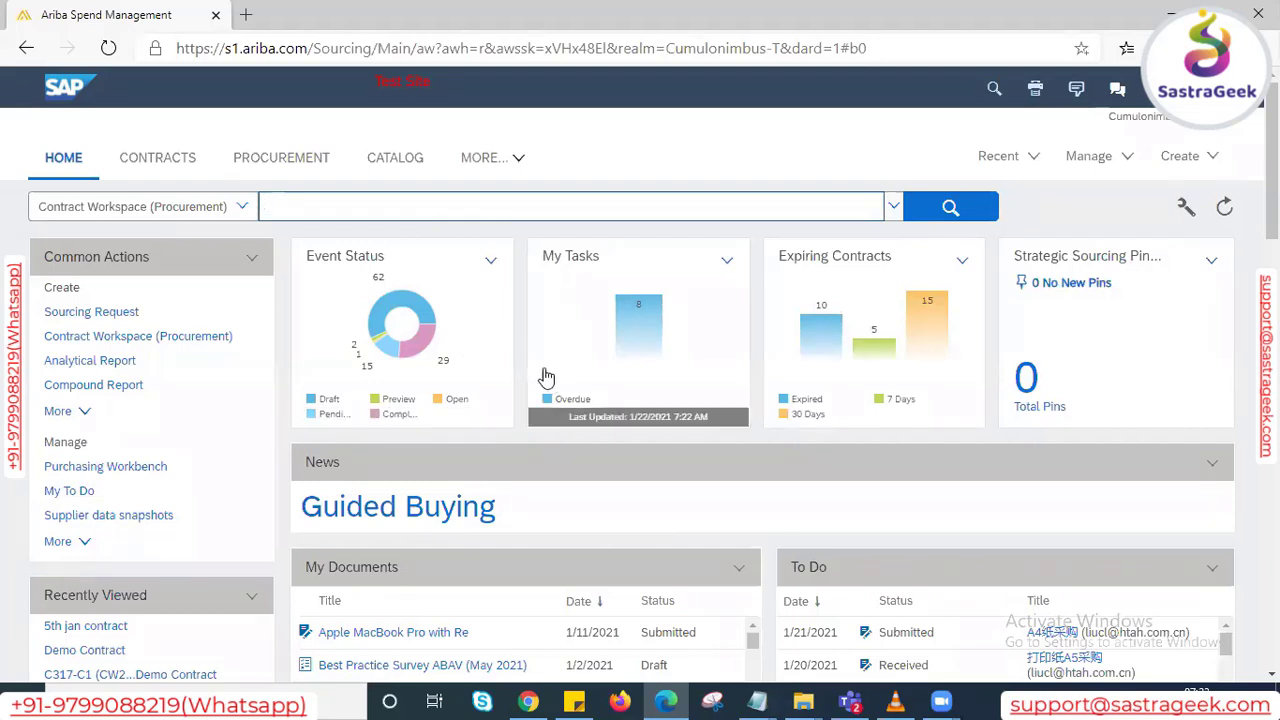
pyautogui.moveTo(911, 328)
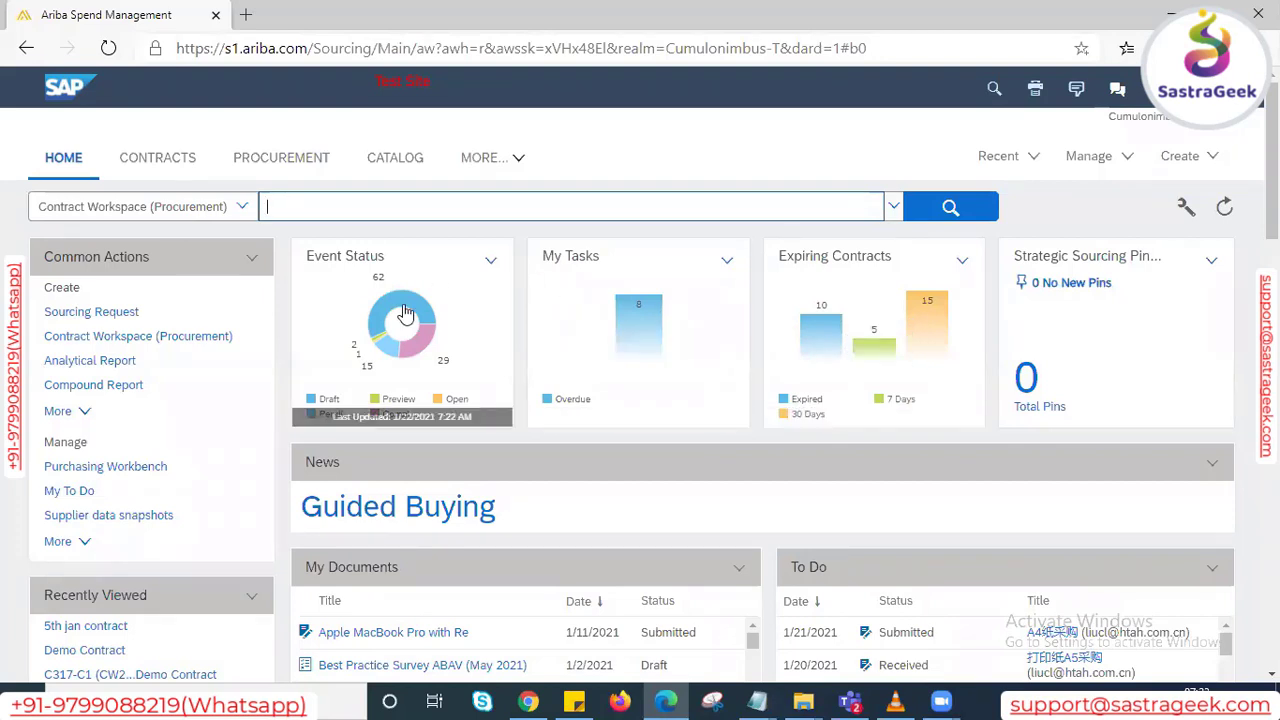
pyautogui.moveTo(405, 313)
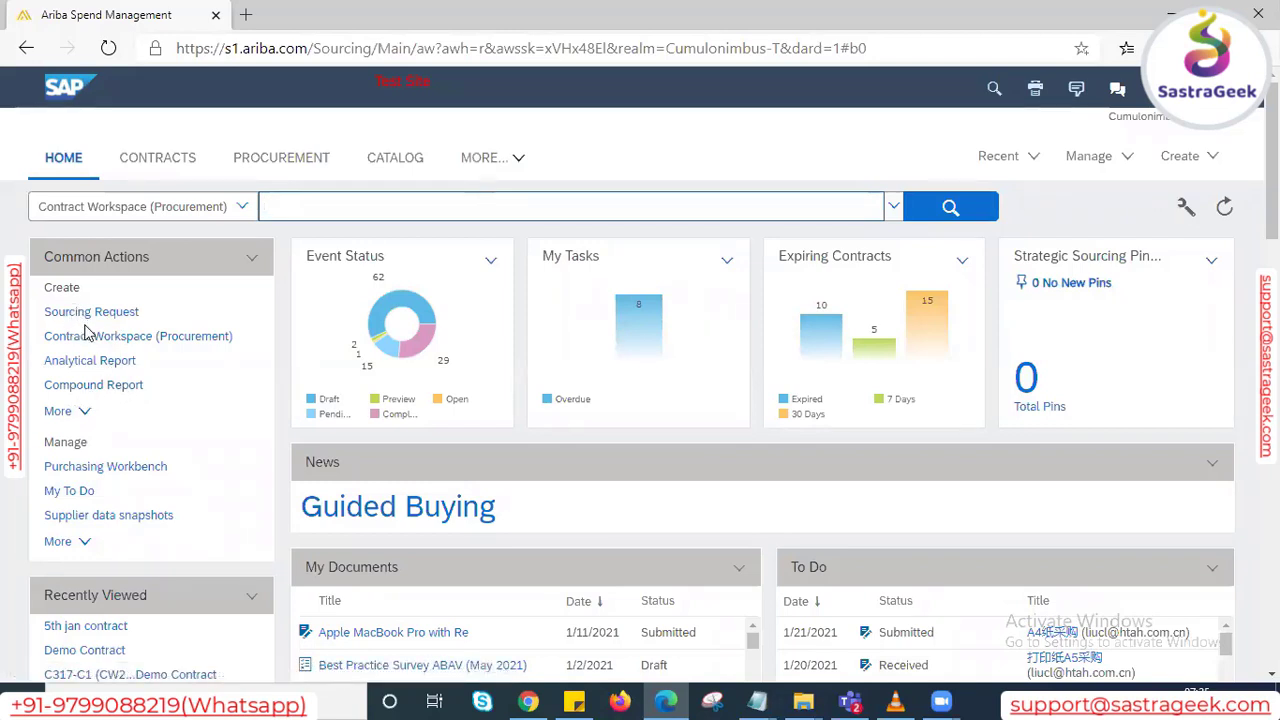
# Step: Compare the document types offered for creation in the page header with the full Create list under Common Actions
pyautogui.moveTo(46, 287); pyautogui.dragTo(90, 295)
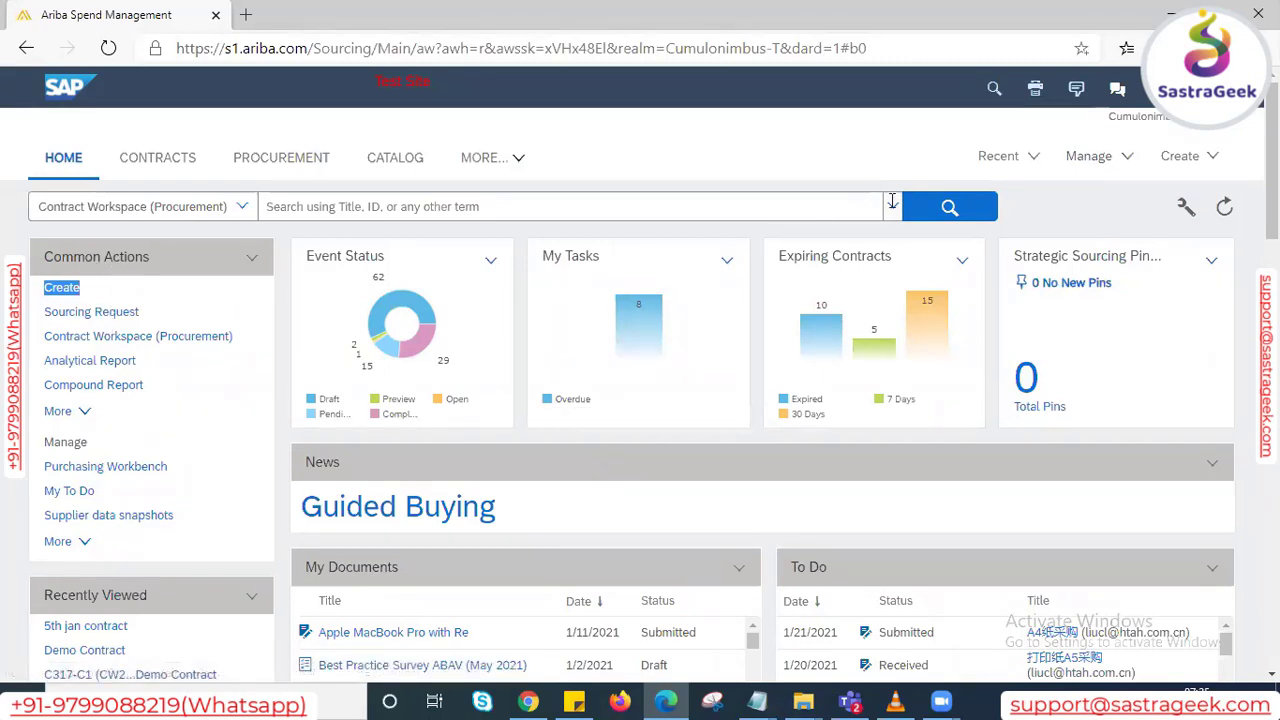
pyautogui.click(1212, 160)
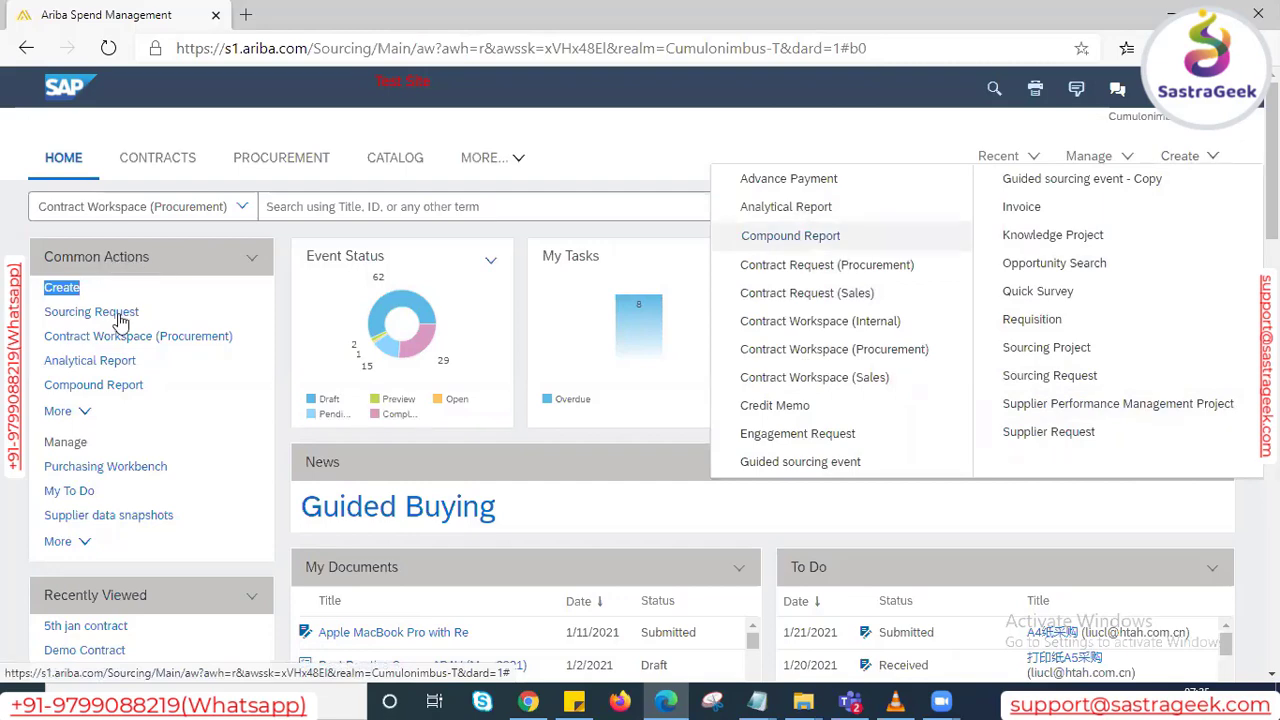
pyautogui.click(85, 415)
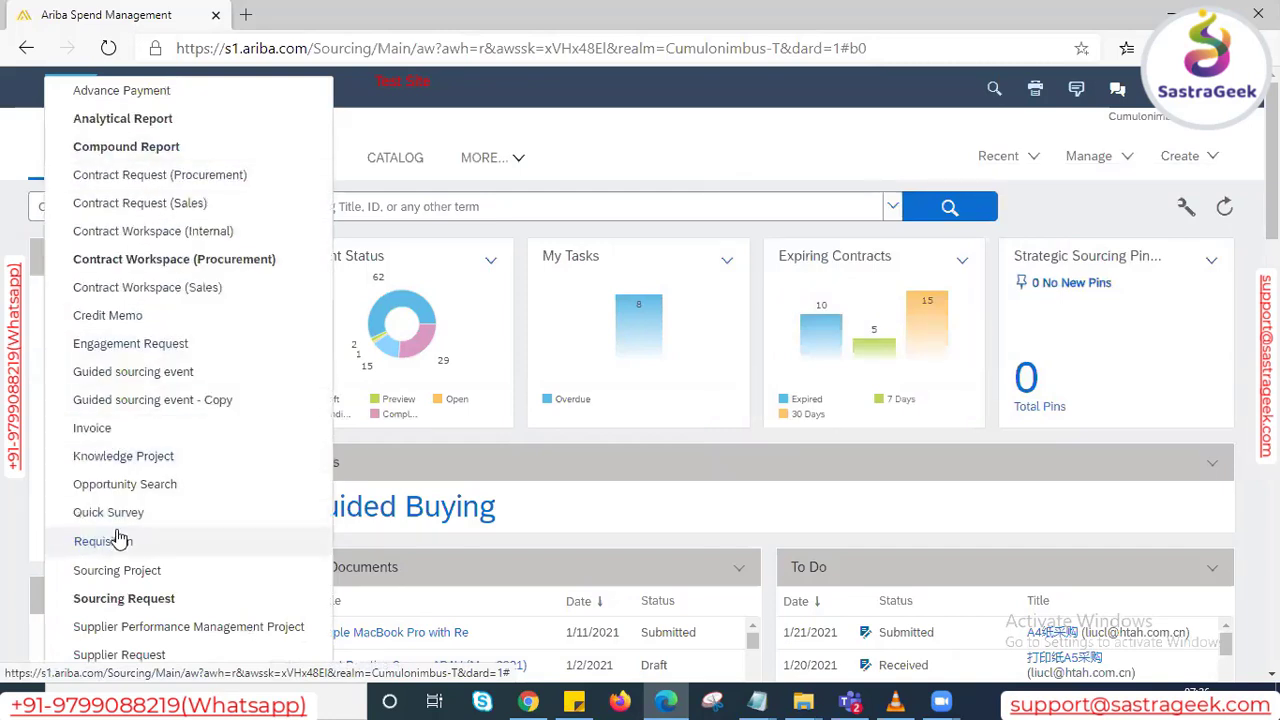
pyautogui.click(27, 400)
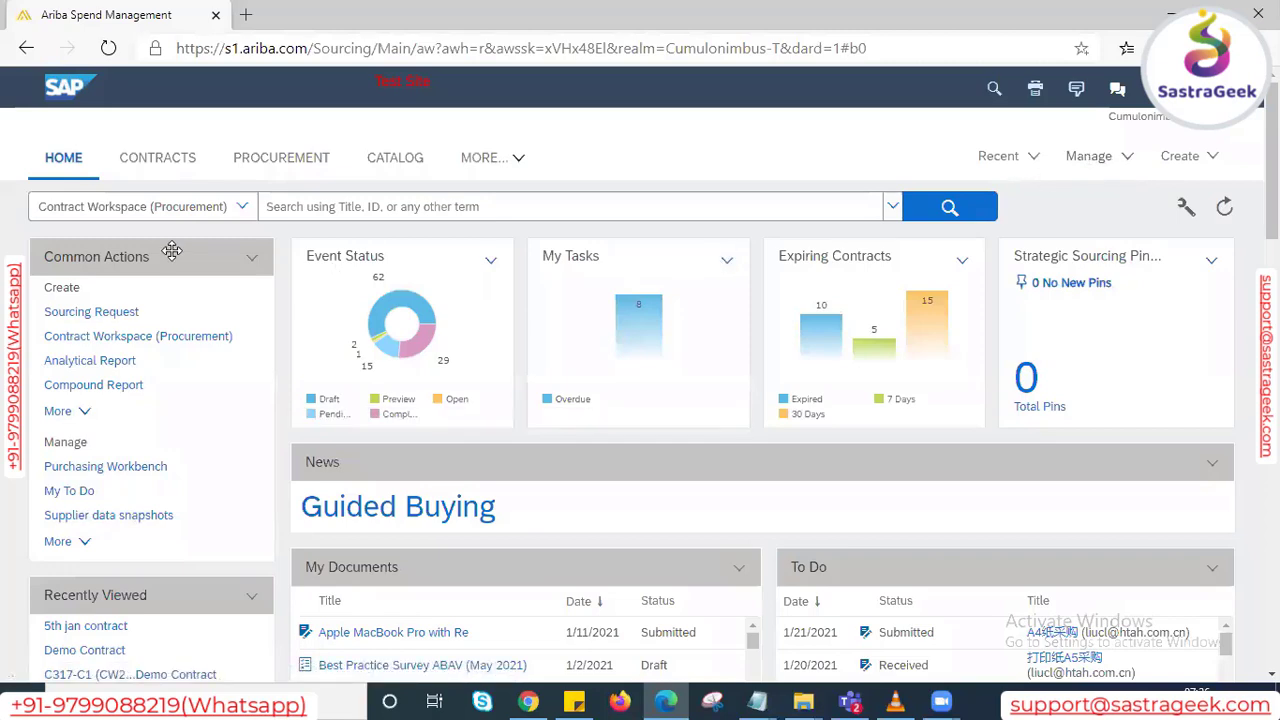
# Step: Examine the home dashboard's Recently Viewed, My Documents and To Do sections, plus the January 2021 calendar and 12-month event status table
pyautogui.scroll(-2, 172, 250)
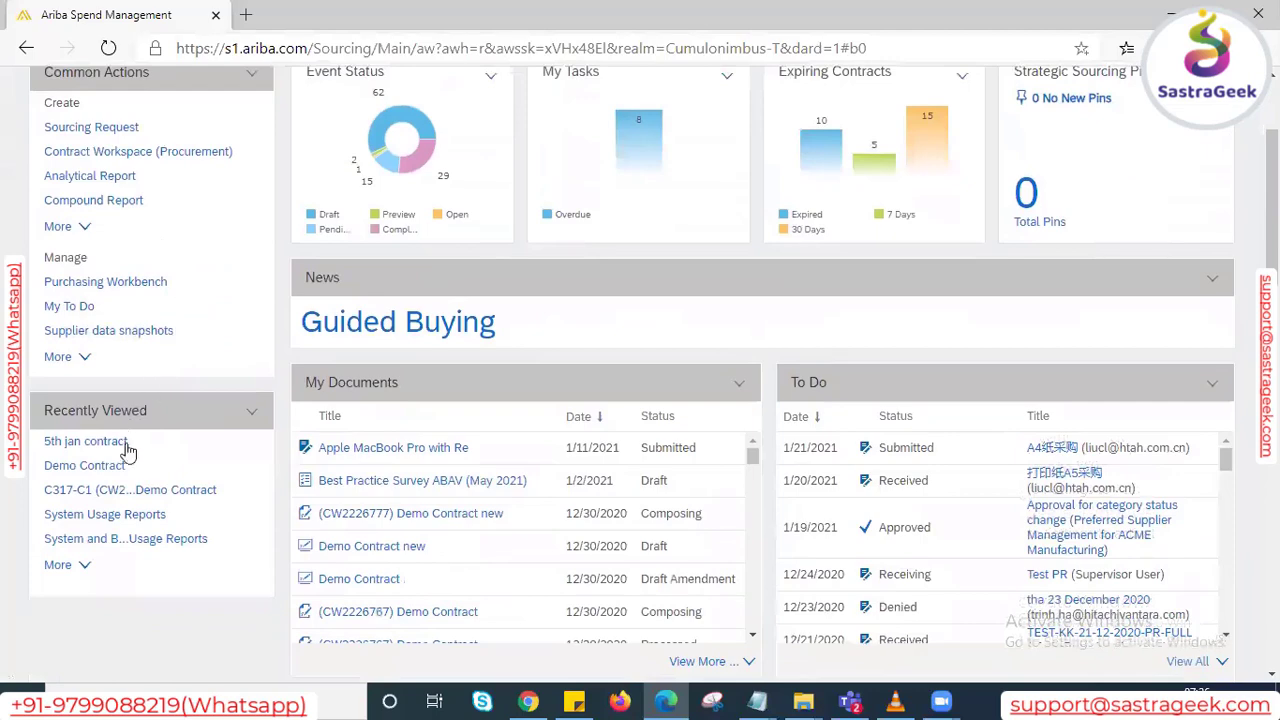
pyautogui.scroll(2, 130, 414)
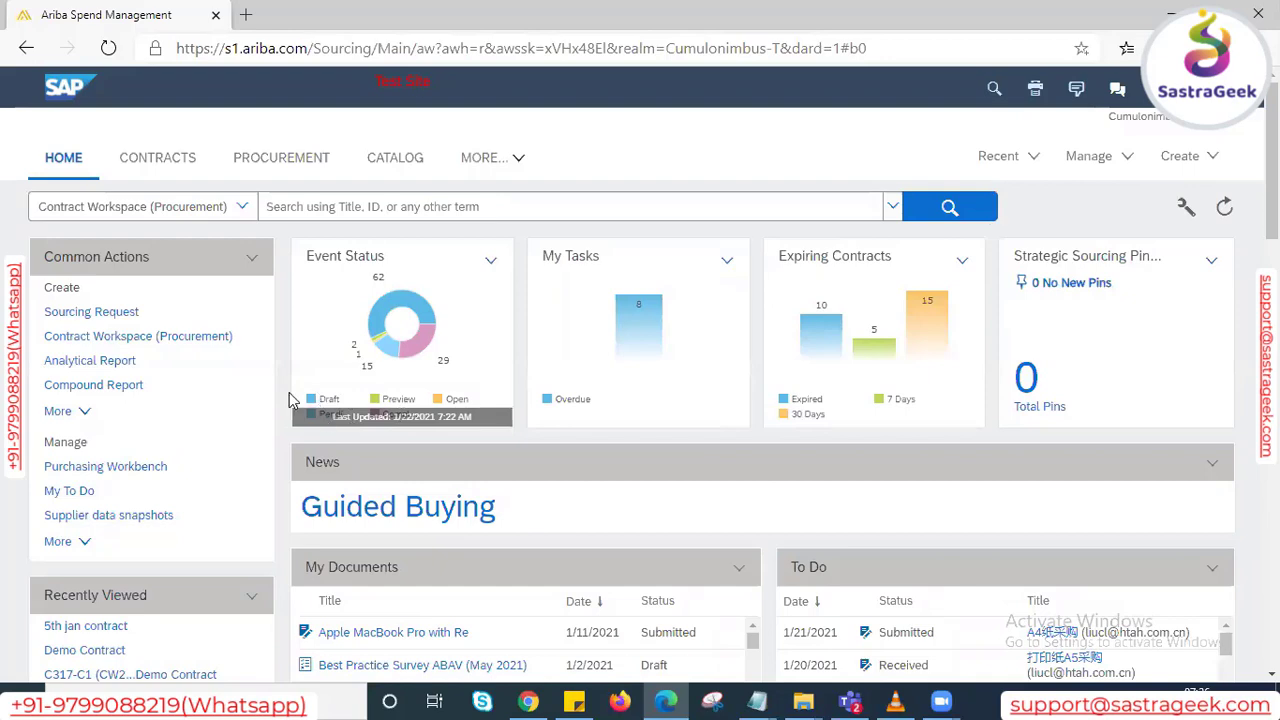
pyautogui.scroll(-1, 281, 381)
pyautogui.scroll(-3, 281, 388)
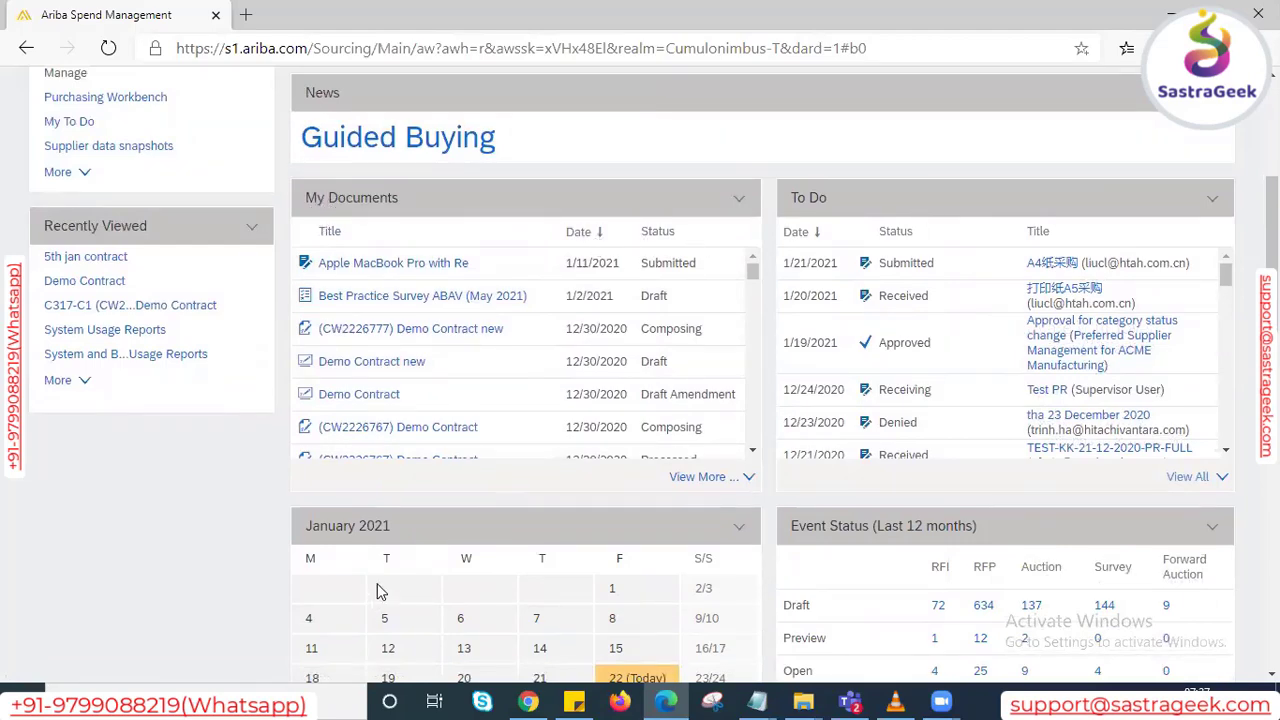
pyautogui.scroll(-2, 906, 545)
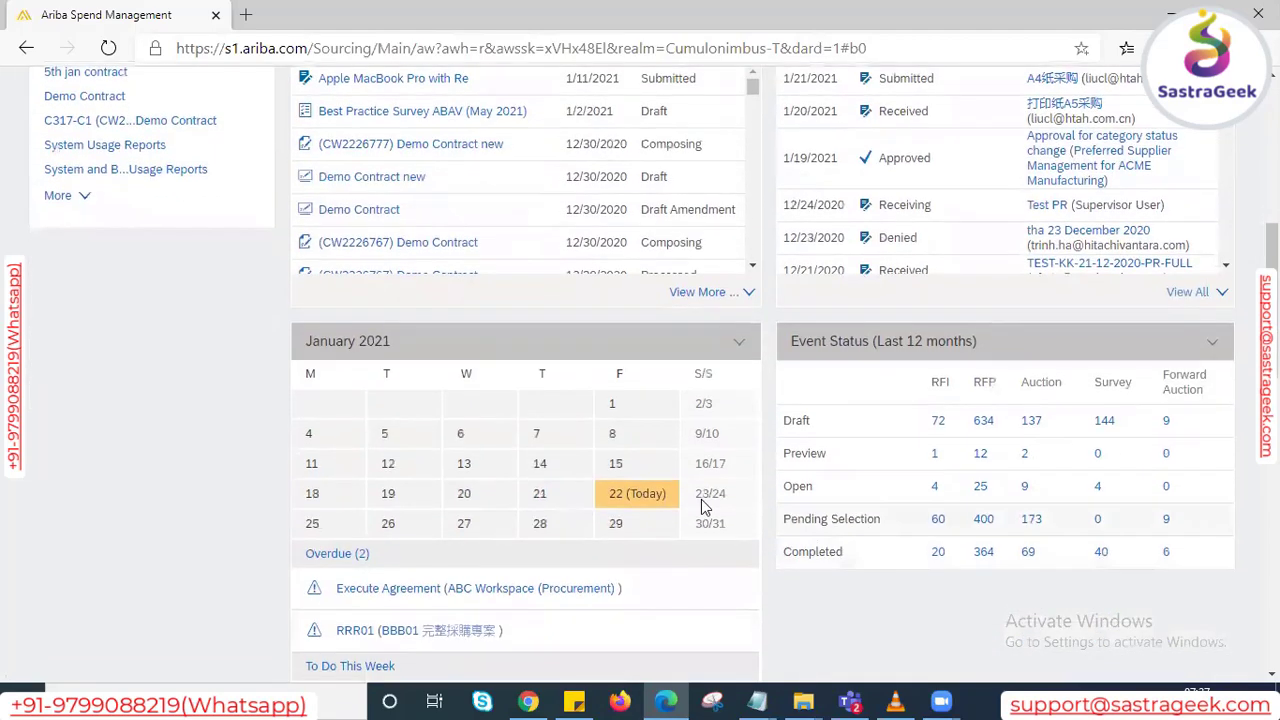
pyautogui.scroll(3, 539, 495)
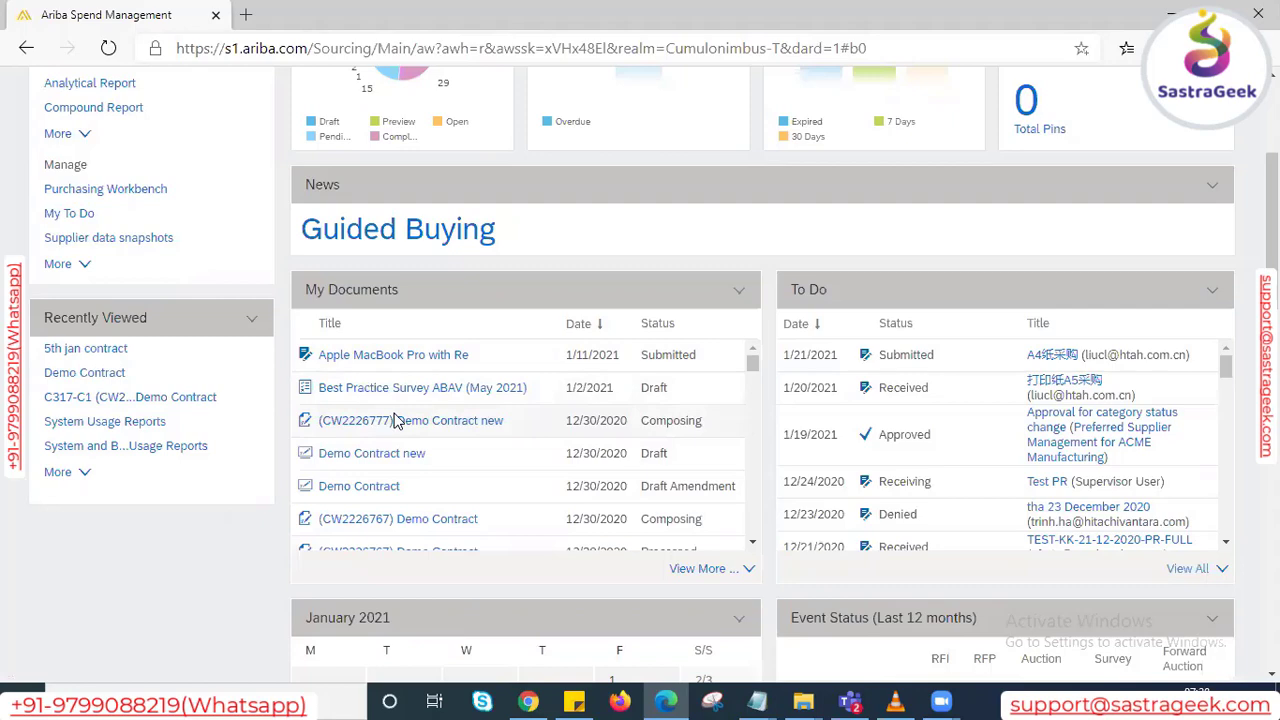
pyautogui.scroll(3, 394, 420)
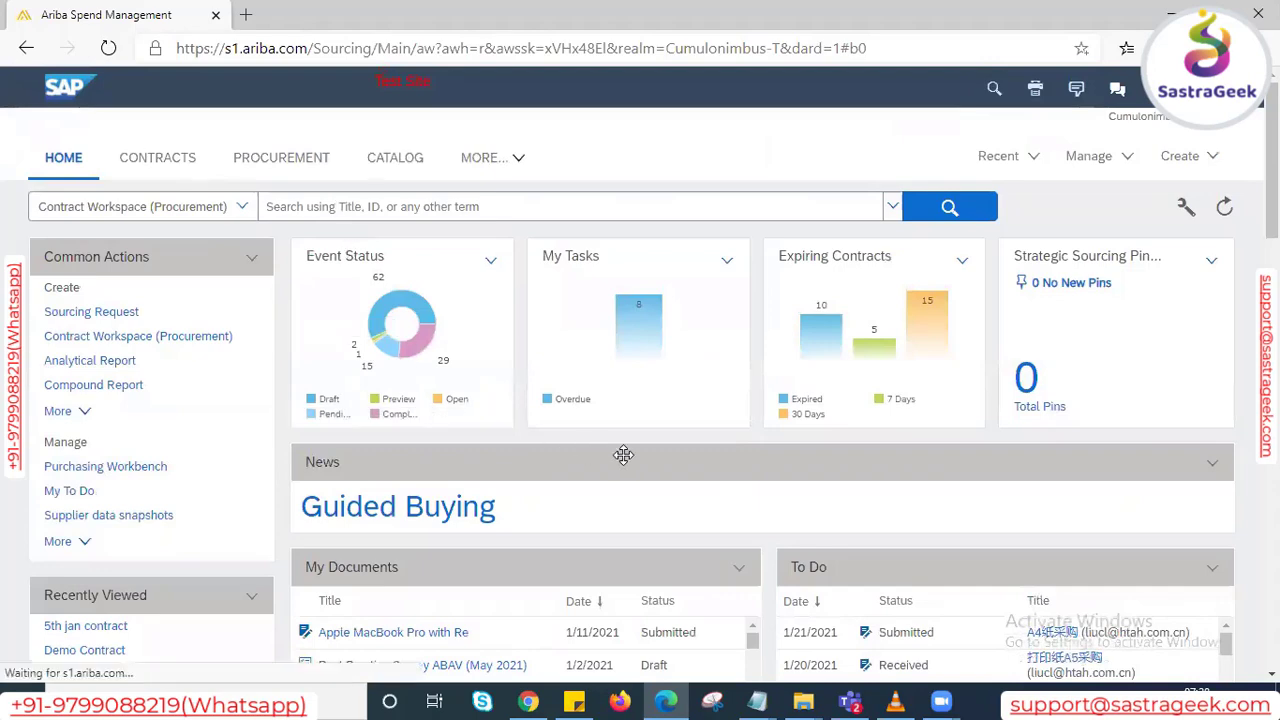
# Step: Look through more entries in My Documents and the calendar's Overdue, To Do This Week, Needs Review and Submitted for Review items
pyautogui.scroll(-3, 850, 393)
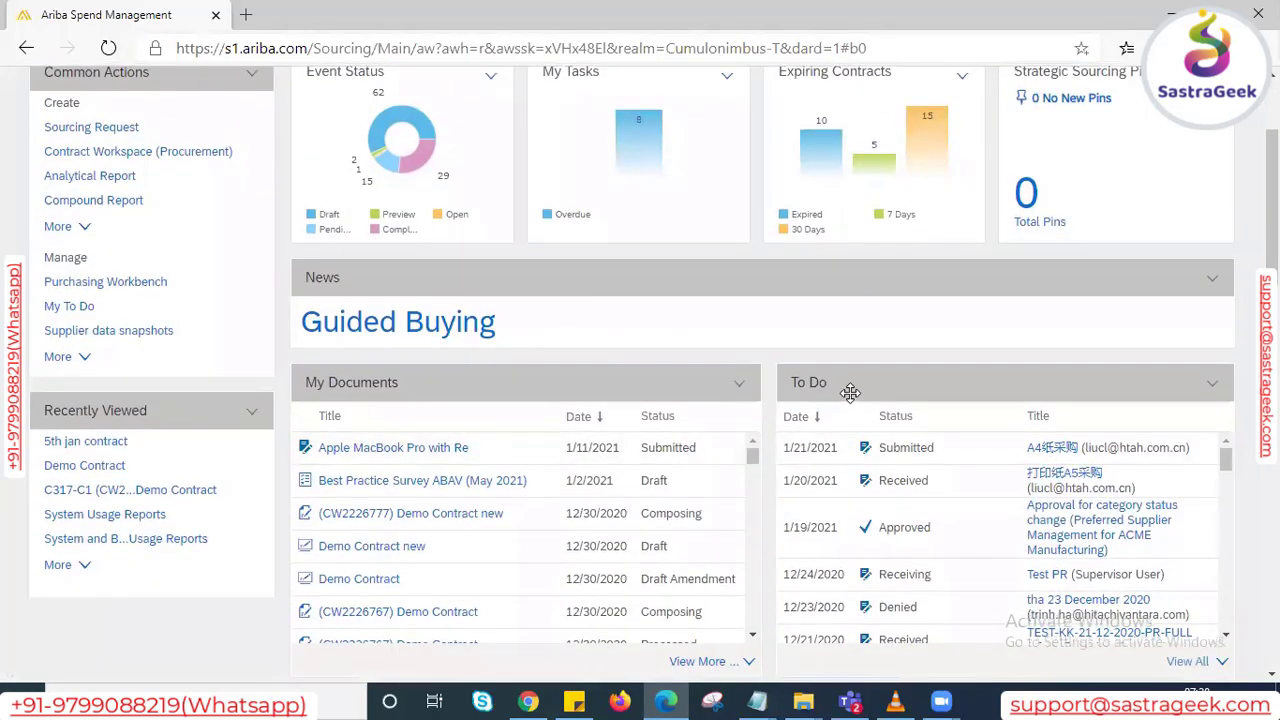
pyautogui.scroll(-2, 843, 388)
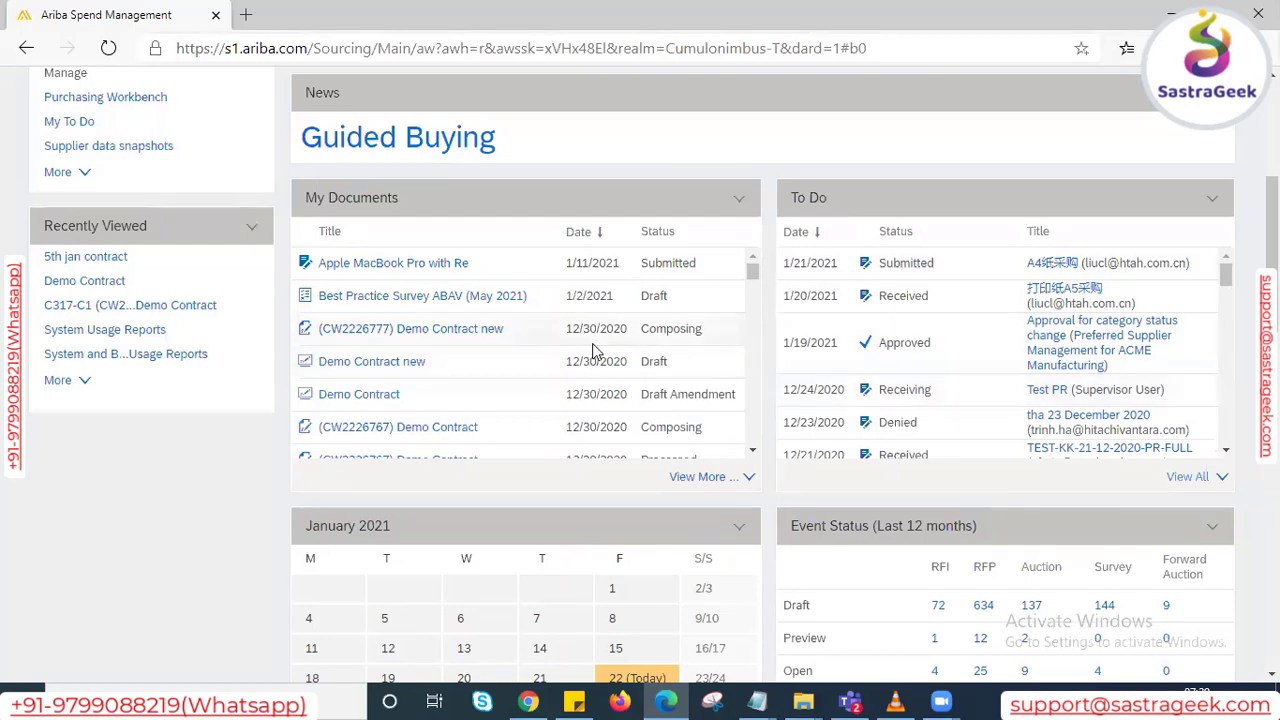
pyautogui.scroll(-1, 592, 350)
pyautogui.scroll(-1, 770, 450)
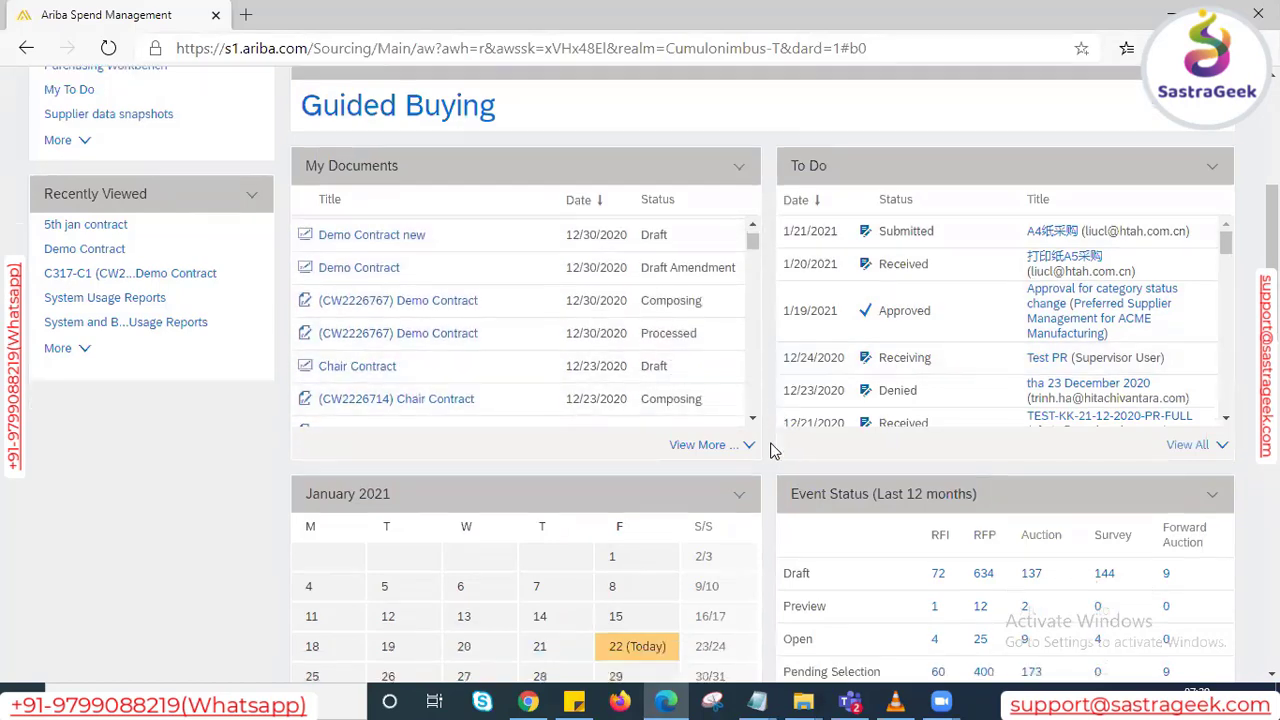
pyautogui.scroll(-3, 770, 450)
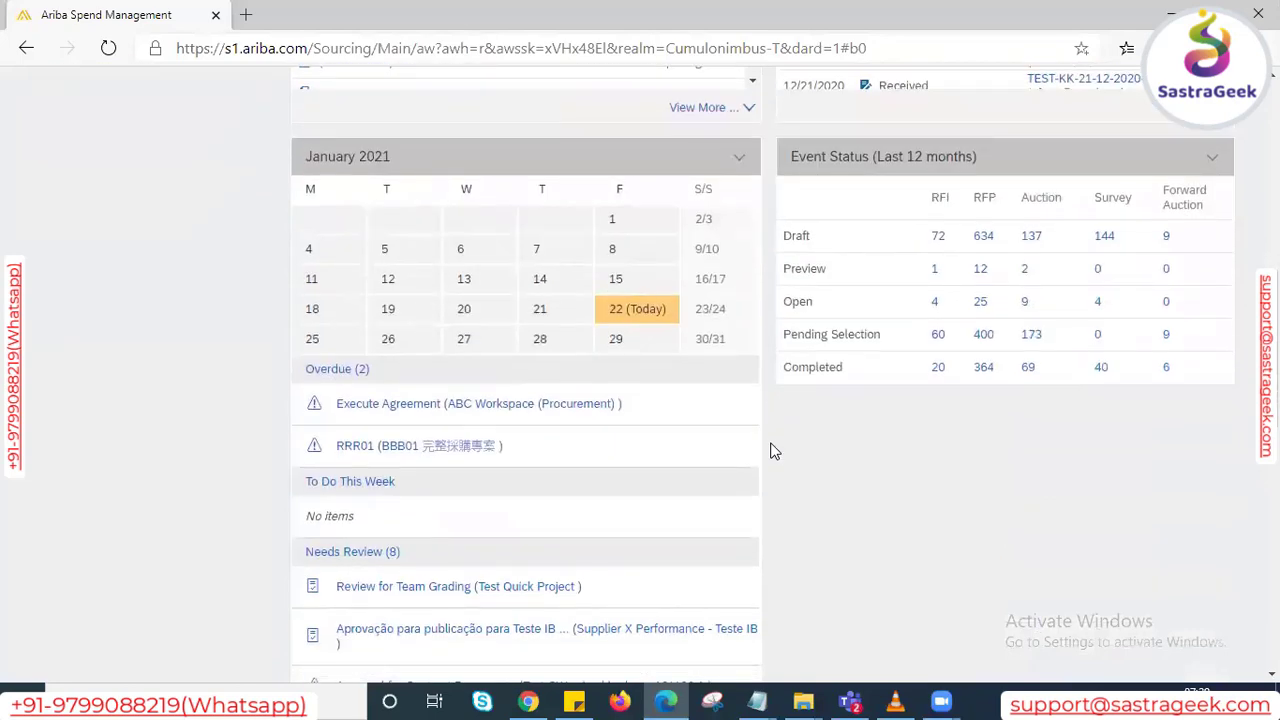
pyautogui.scroll(-3, 770, 451)
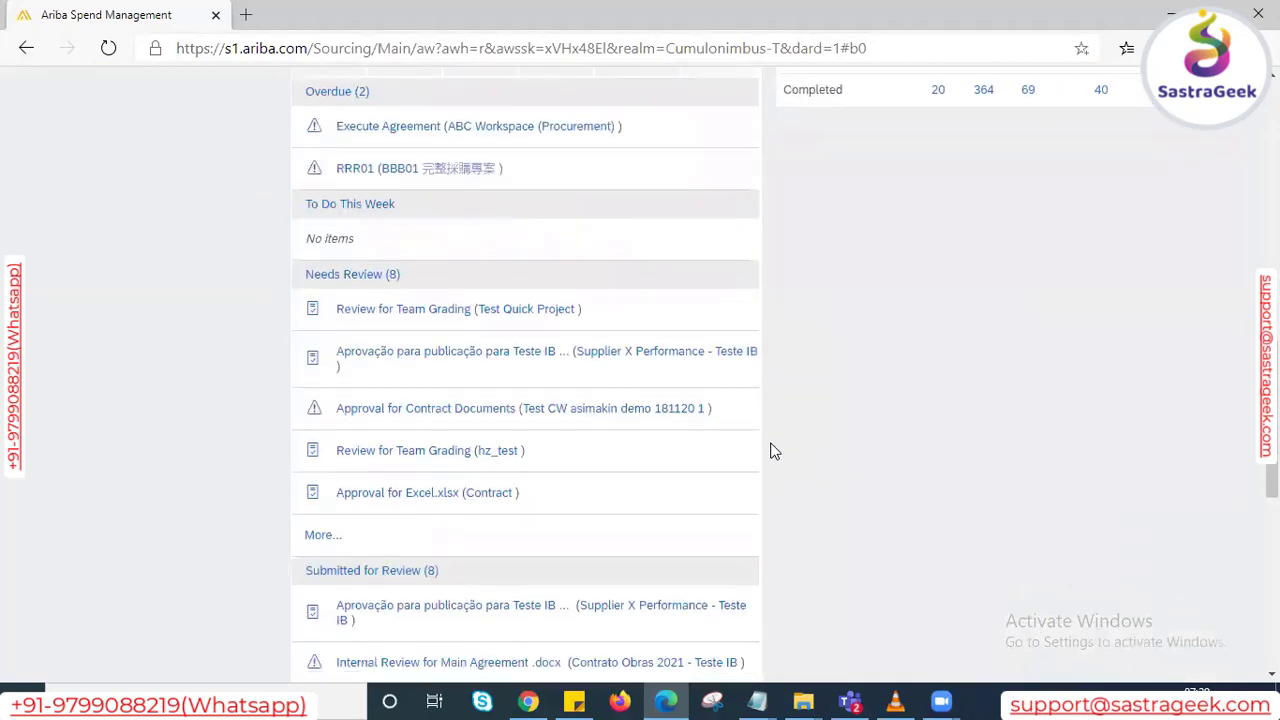
pyautogui.scroll(-3, 770, 451)
pyautogui.scroll(4, 770, 451)
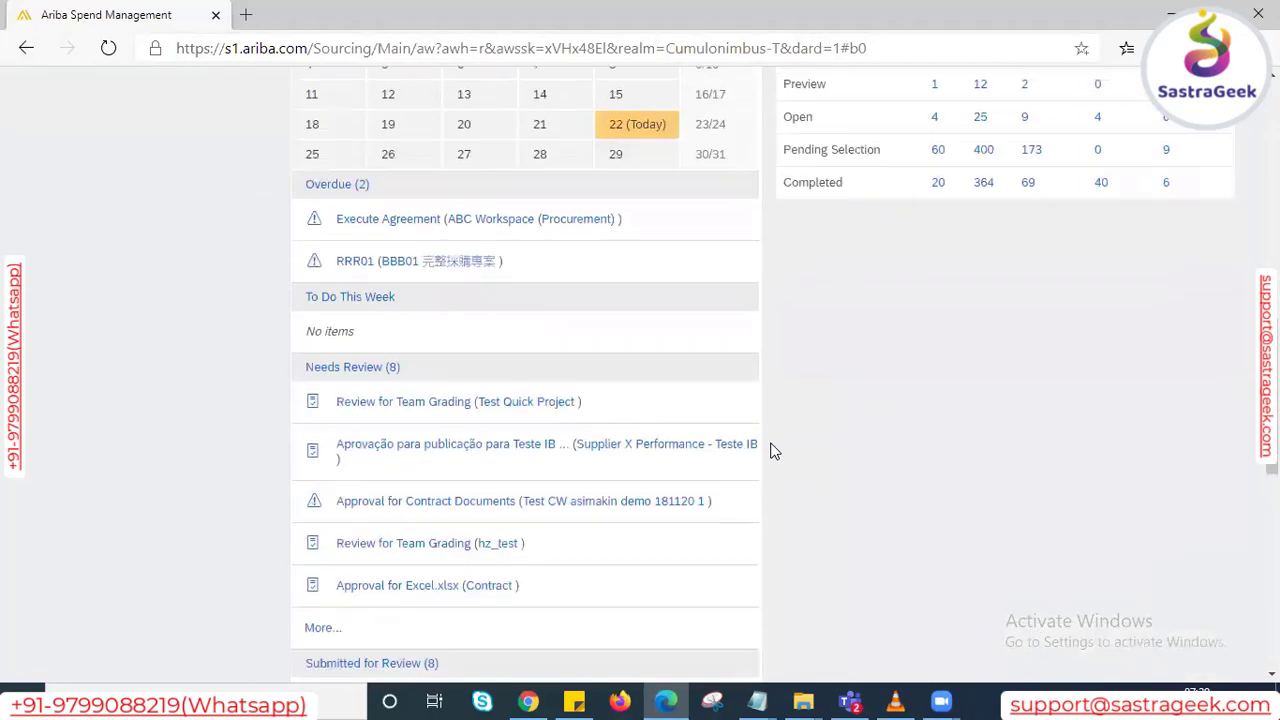
pyautogui.scroll(10, 770, 451)
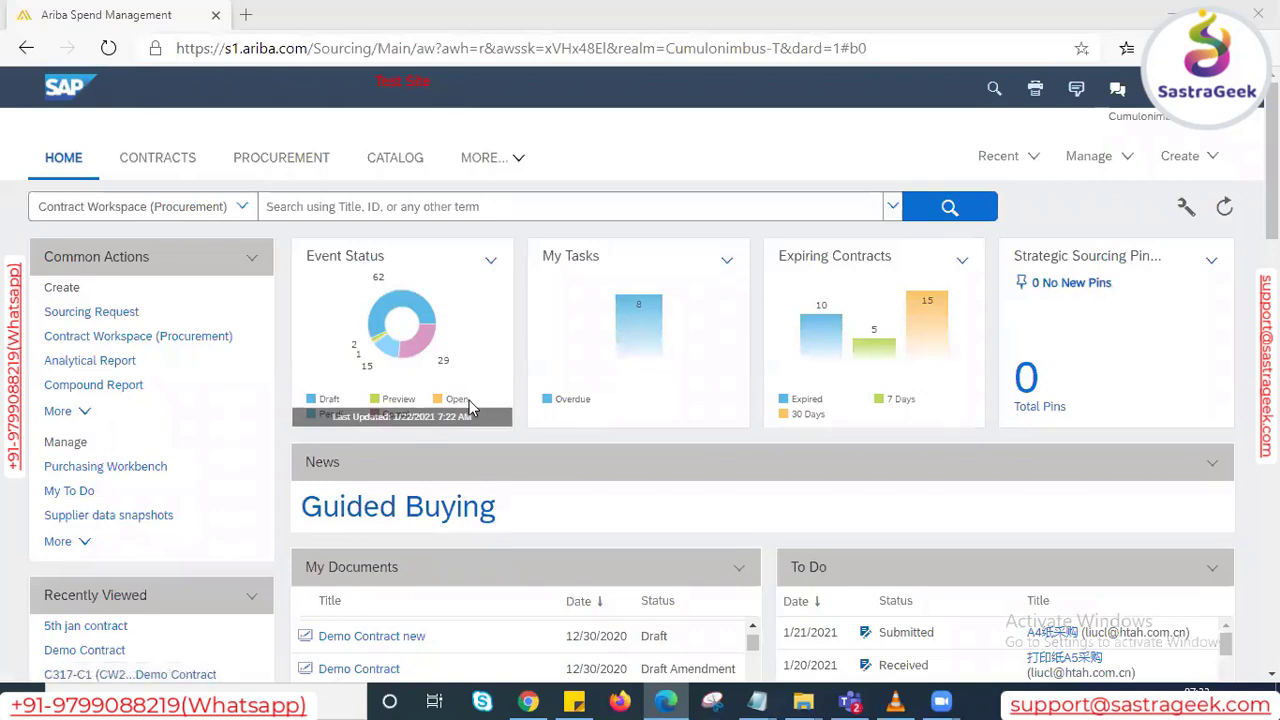
# Step: Review the home dashboard's layout again, from the status tiles and news to the documents, calendar and event status sections
pyautogui.scroll(-3, 460, 470)
pyautogui.scroll(-1, 449, 525)
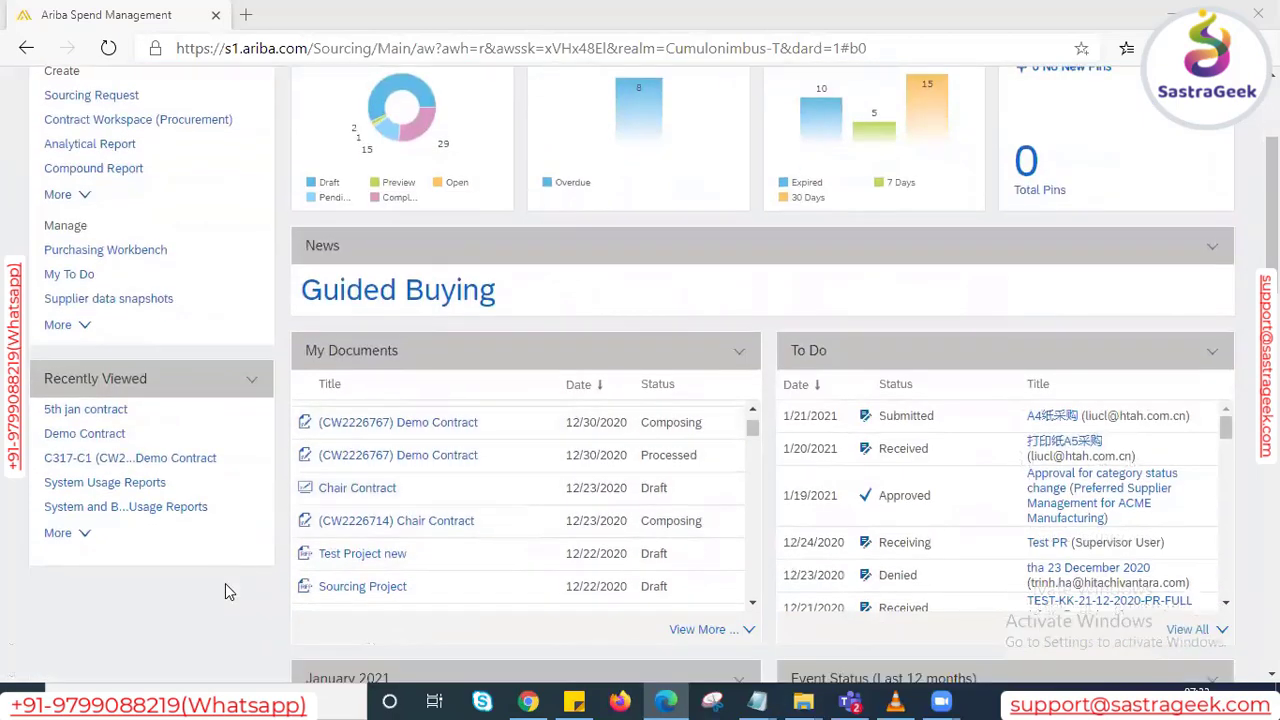
pyautogui.scroll(-3, 225, 583)
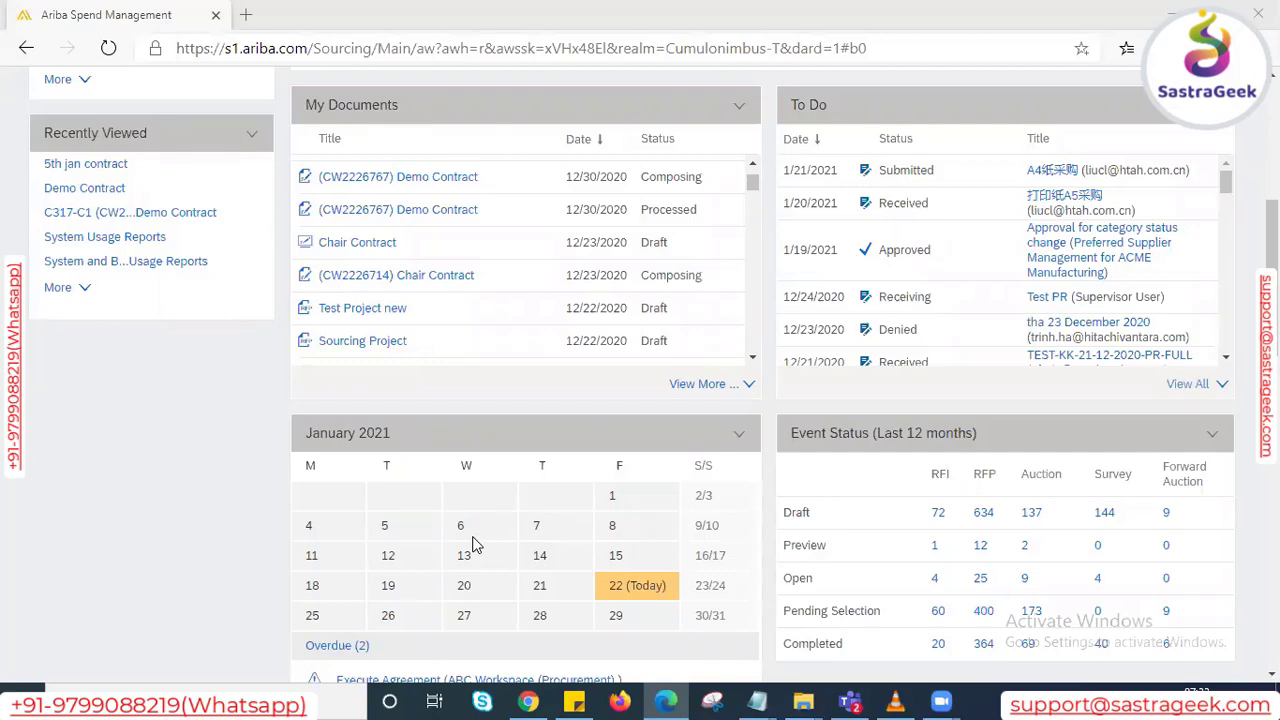
pyautogui.scroll(2, 474, 543)
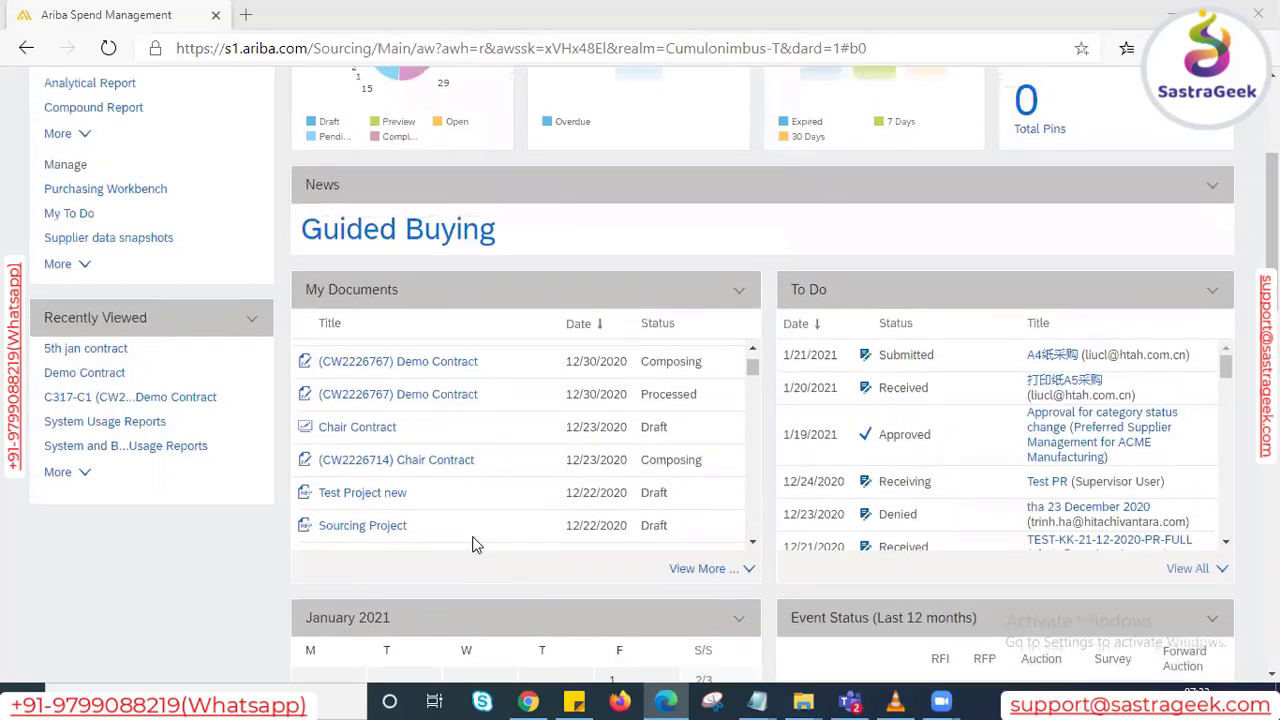
pyautogui.scroll(3, 223, 580)
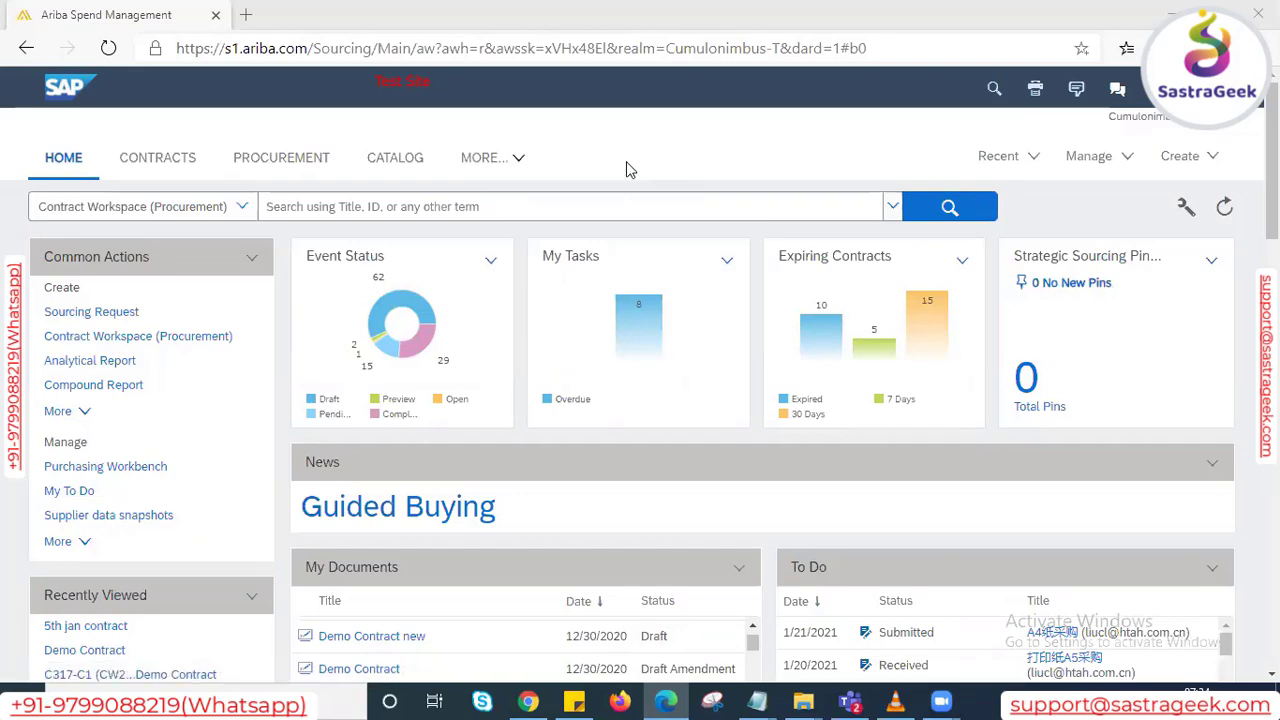
pyautogui.scroll(-2, 483, 380)
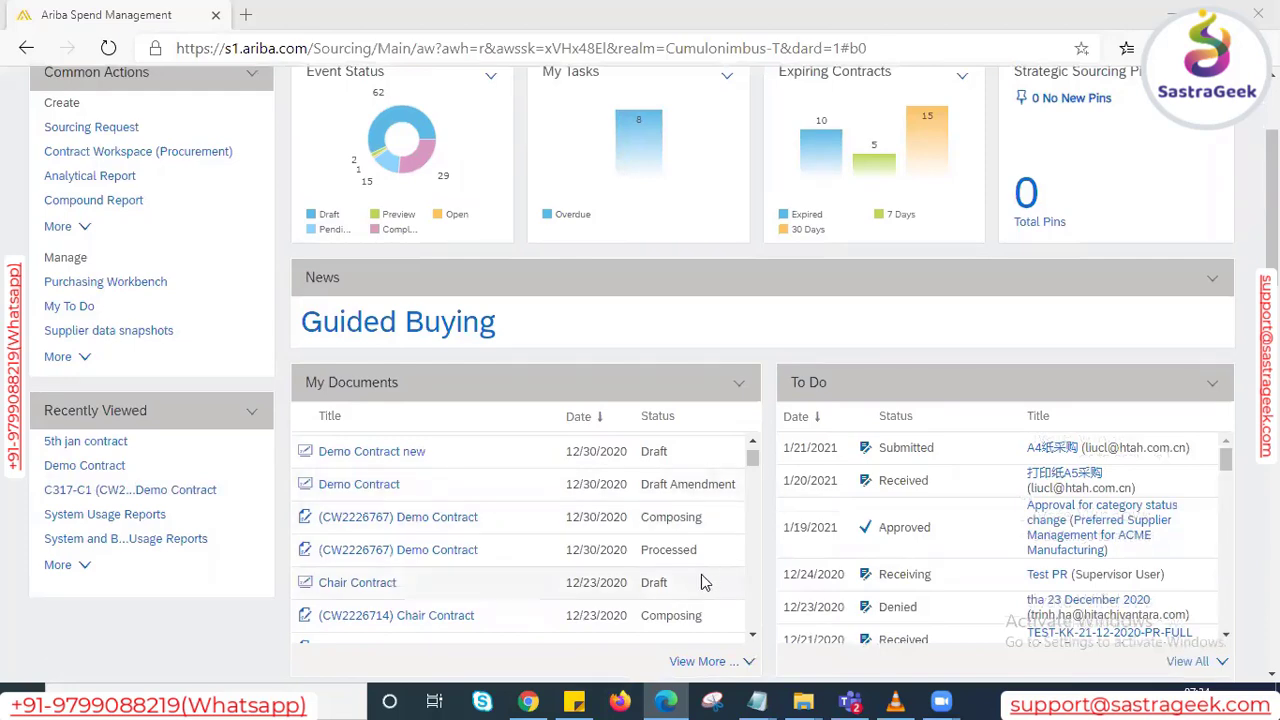
# Step: Open the management page for all action tiles on the home dashboard, using the Event Status tile's options
pyautogui.scroll(3, 697, 580)
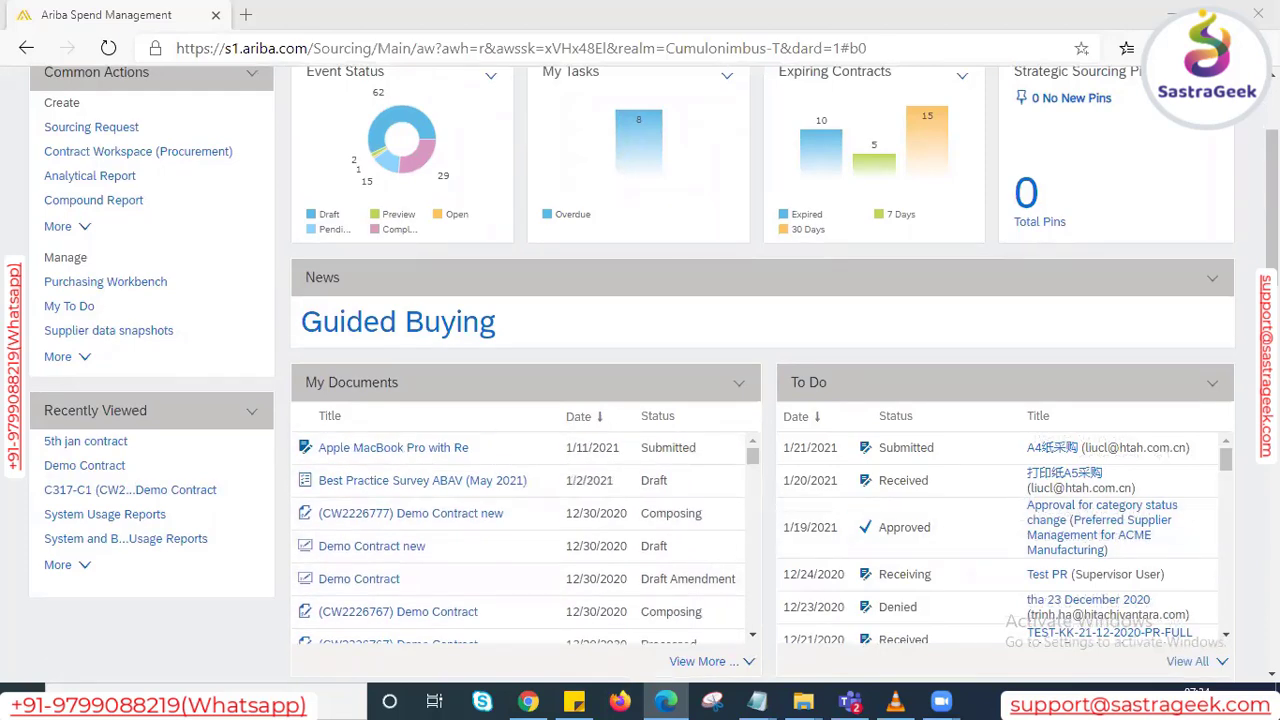
pyautogui.scroll(2, 640, 370)
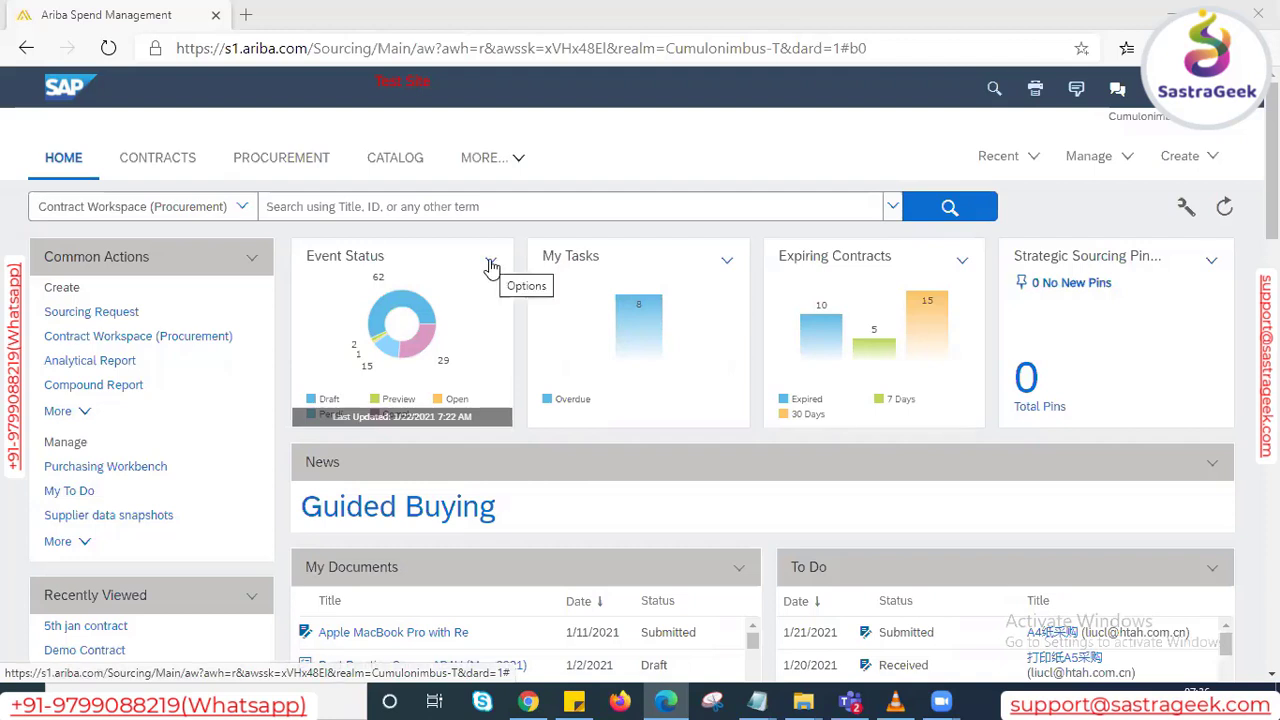
pyautogui.click(491, 266)
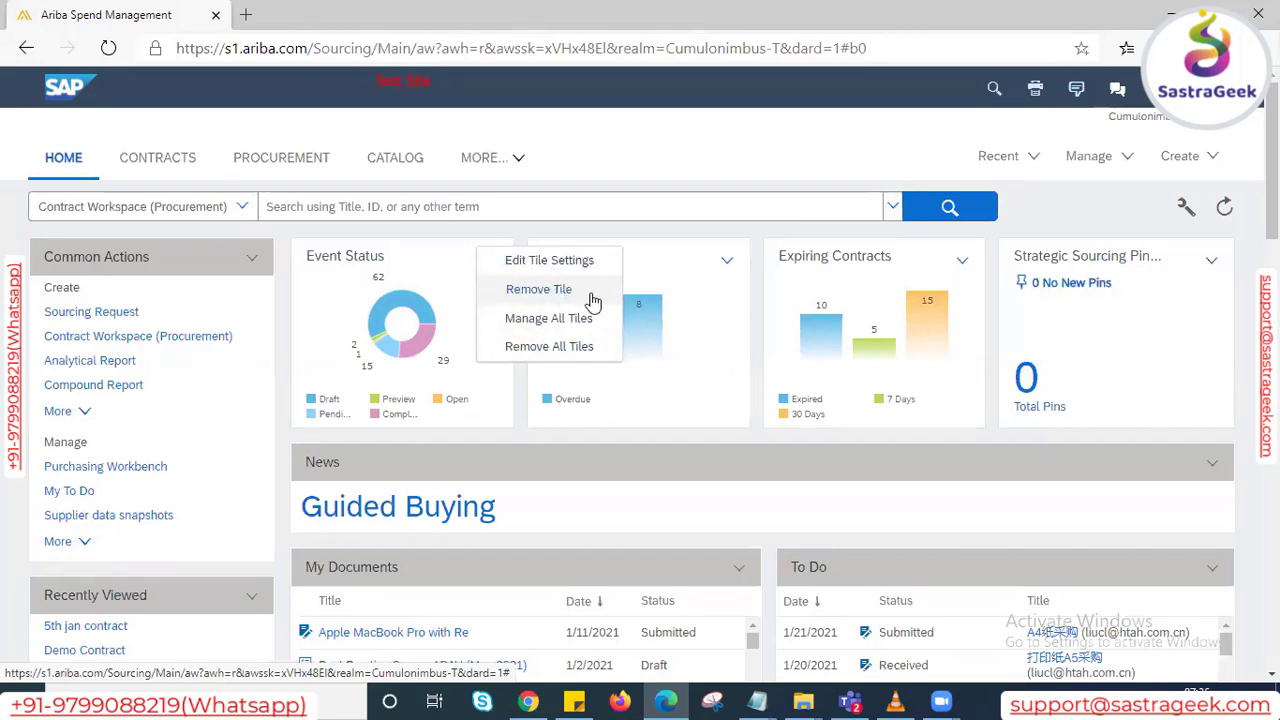
pyautogui.moveTo(408, 307)
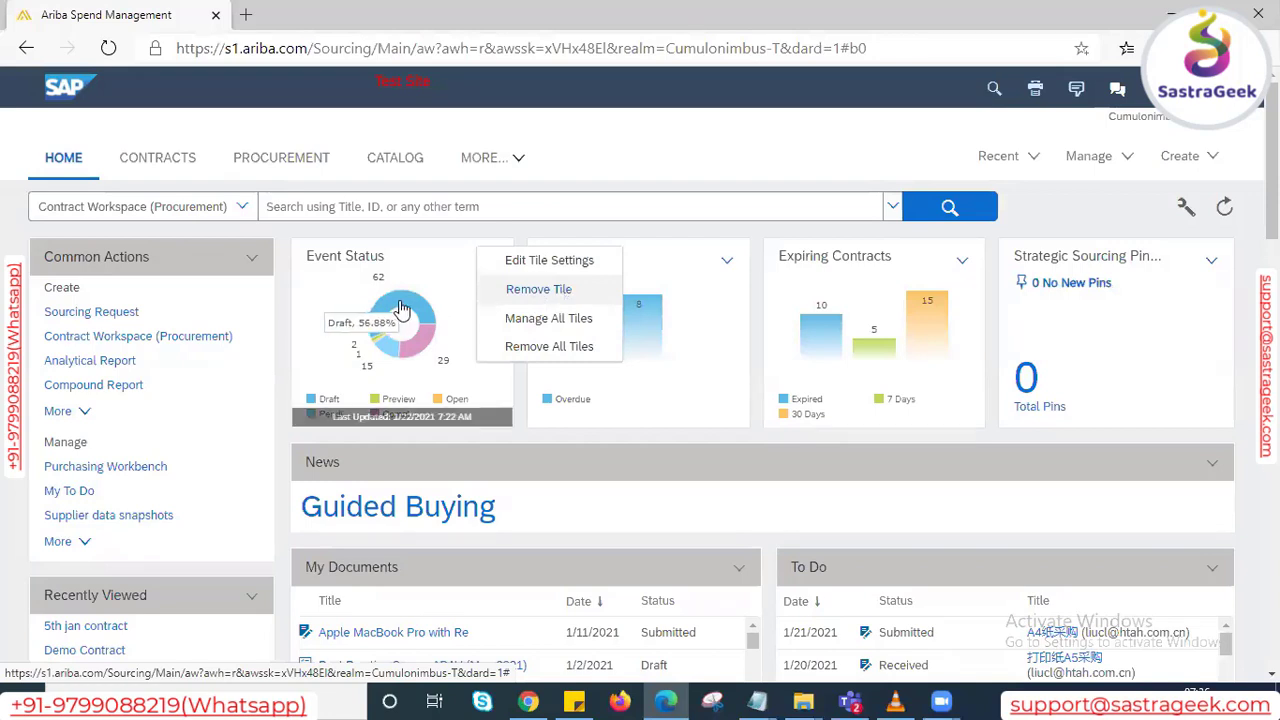
pyautogui.click(540, 318)
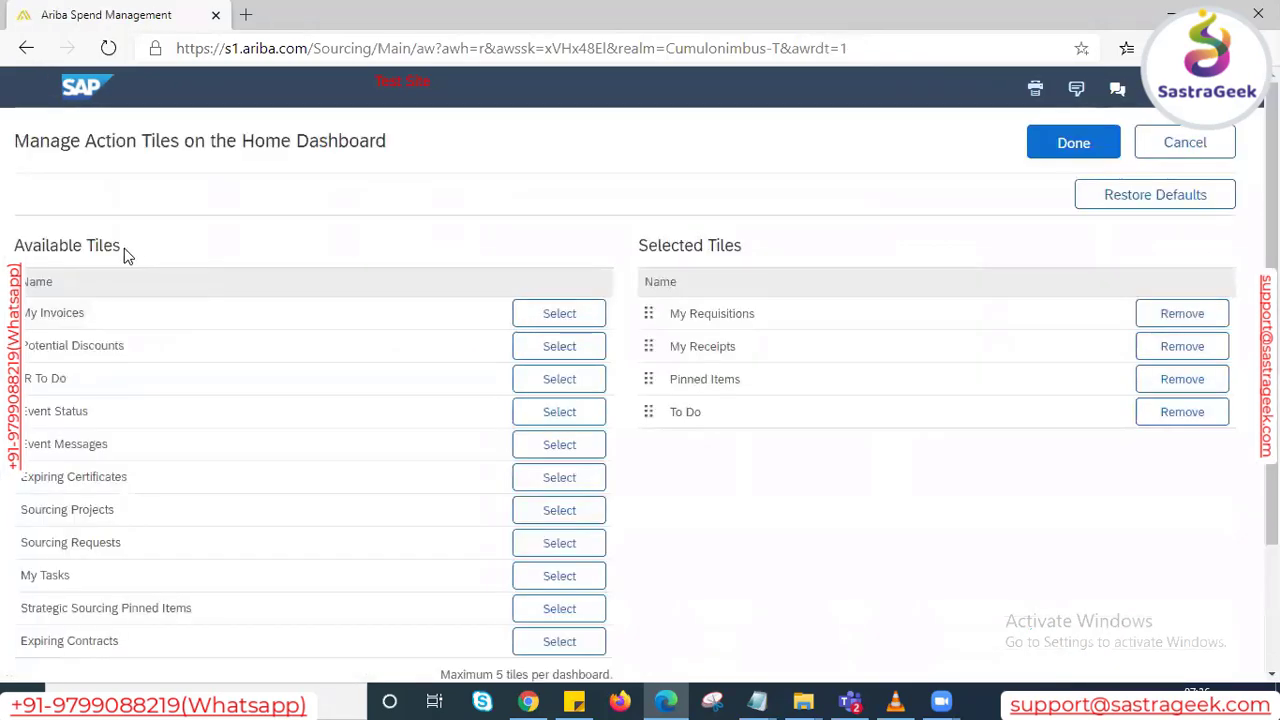
# Step: Review the available tiles and the per-dashboard limit, and apply My Requisitions, My Receipts, Pinned Items and To Do as the selected tiles
pyautogui.moveTo(118, 250); pyautogui.dragTo(8, 247)
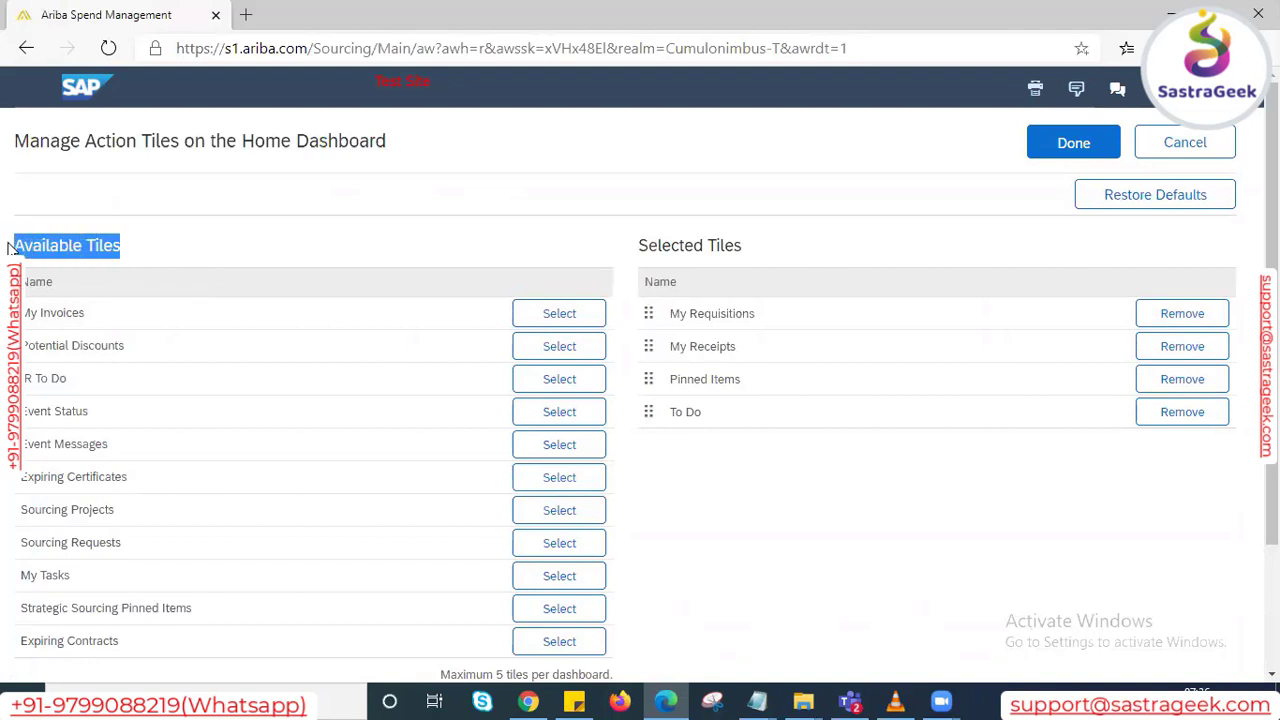
pyautogui.scroll(-2, 8, 247)
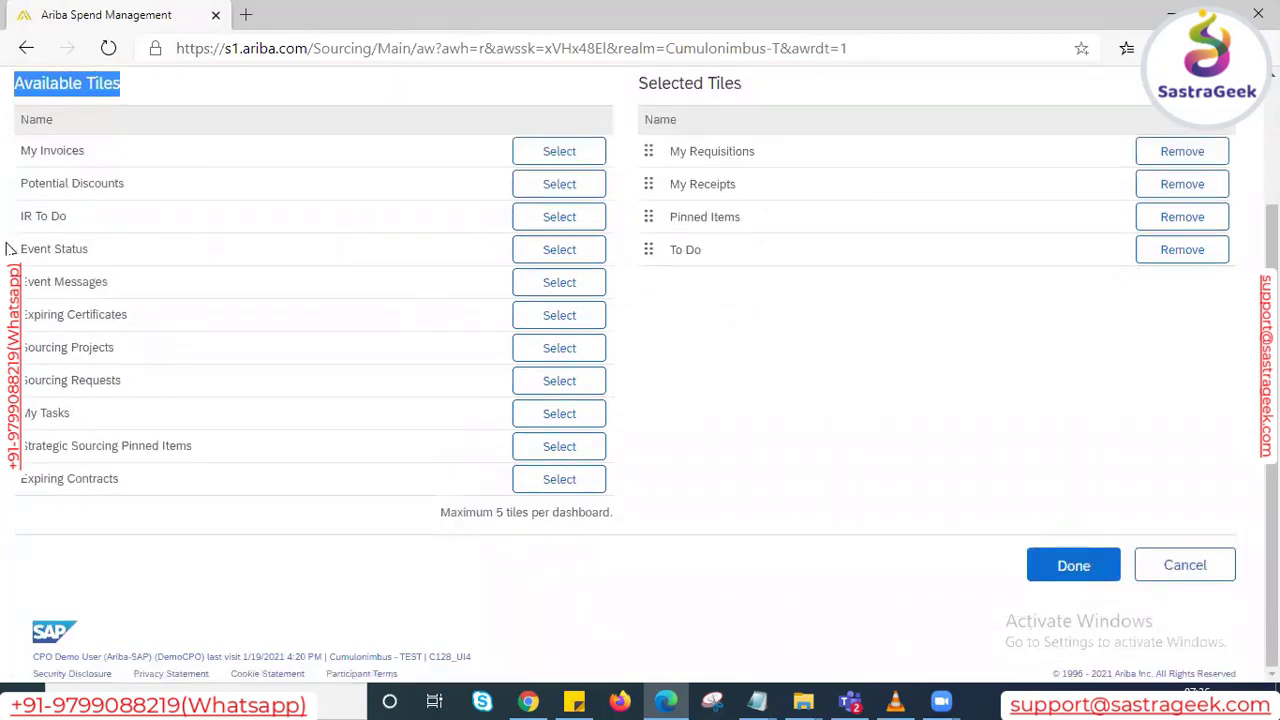
pyautogui.scroll(1, 10, 247)
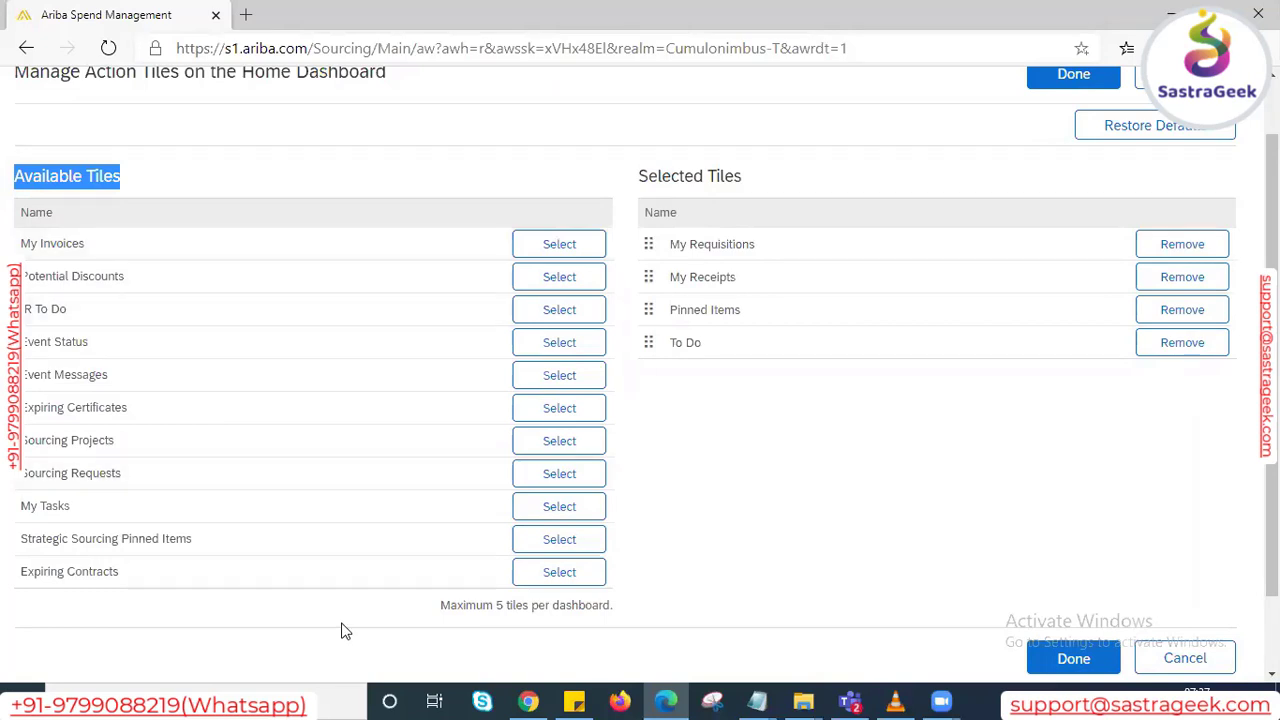
pyautogui.moveTo(441, 607); pyautogui.dragTo(613, 608)
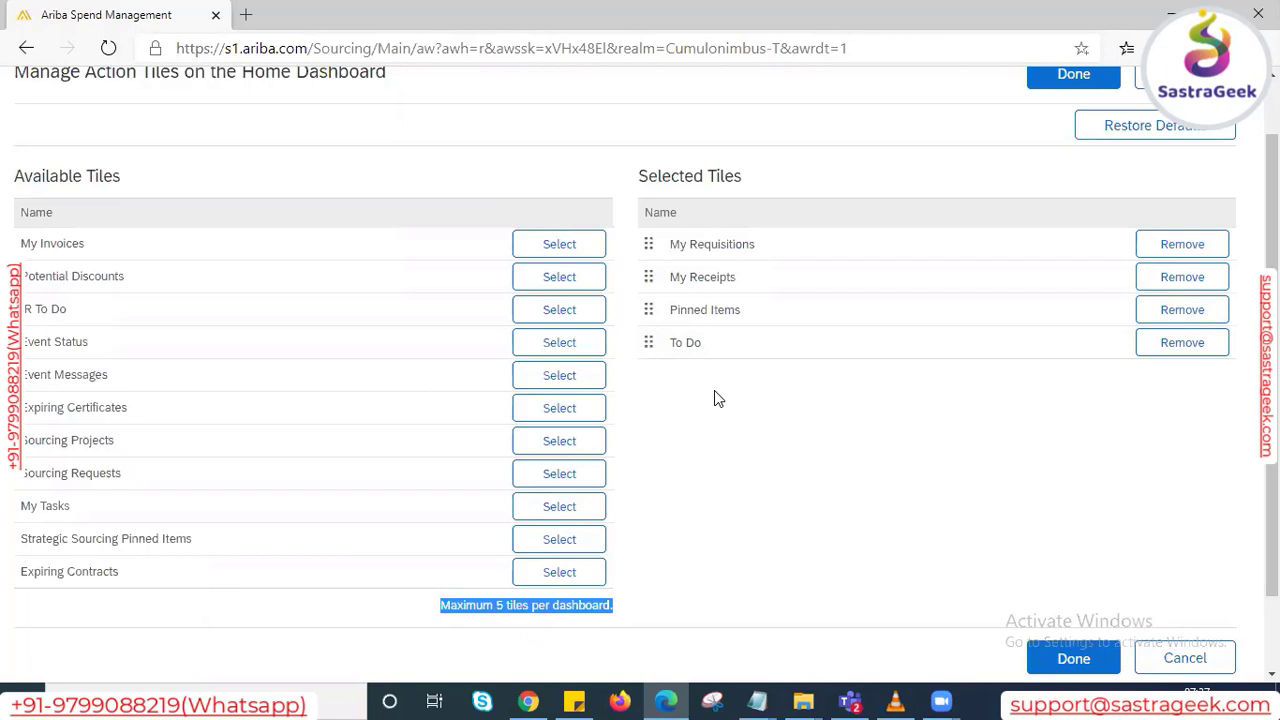
pyautogui.click(1071, 657)
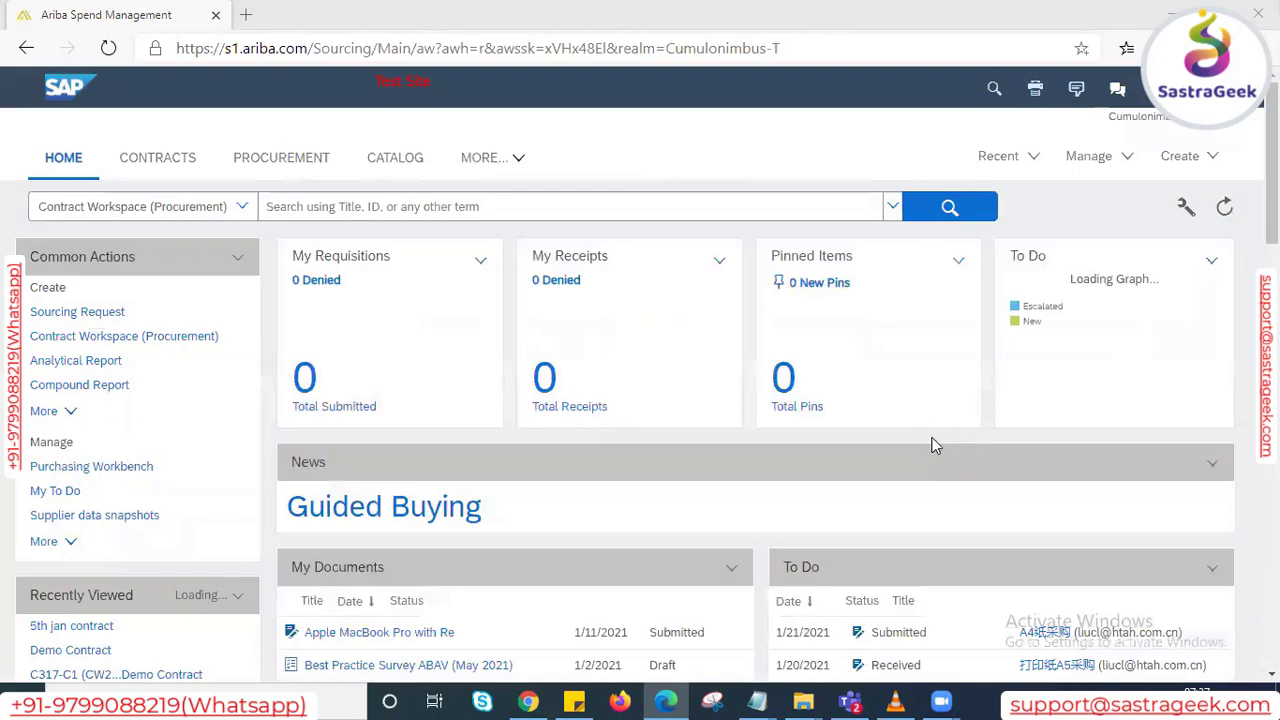
# Step: Open the dashboard's Add Content list and look through its Reports, Buyer, Sourcing, General, Contracts and Common items
pyautogui.click(1186, 210)
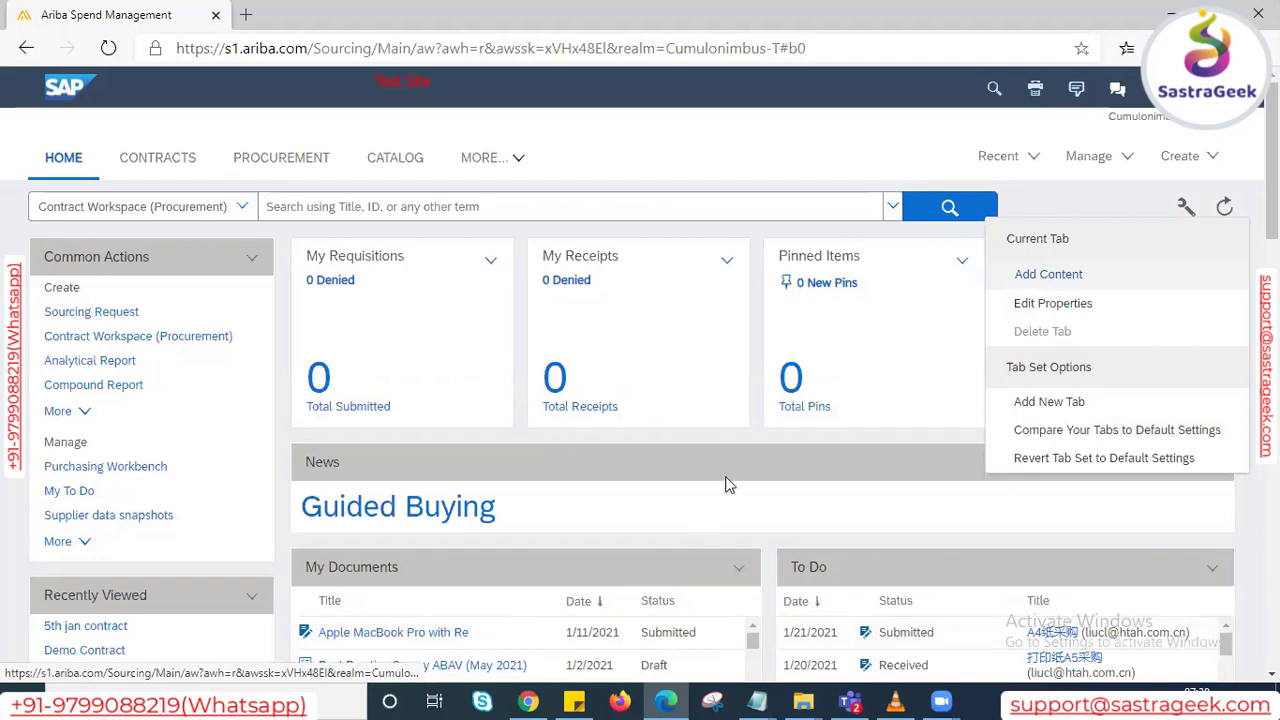
pyautogui.click(1034, 280)
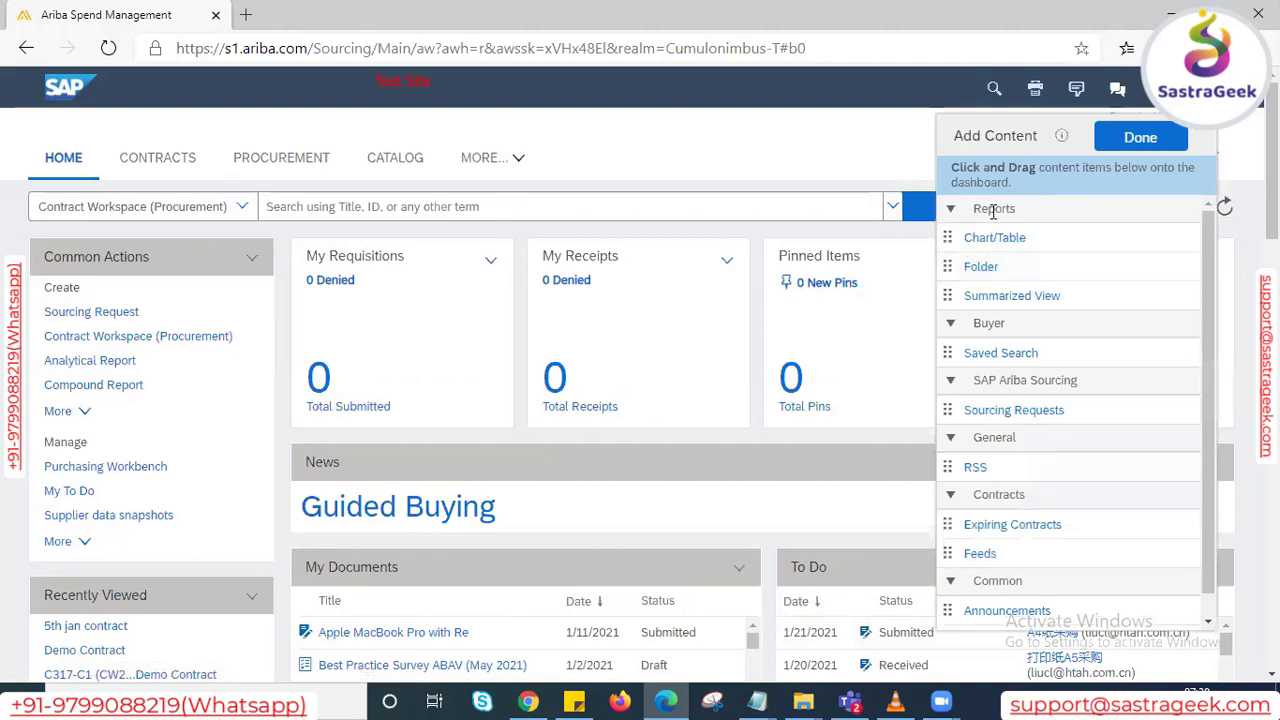
pyautogui.scroll(-1, 1014, 333)
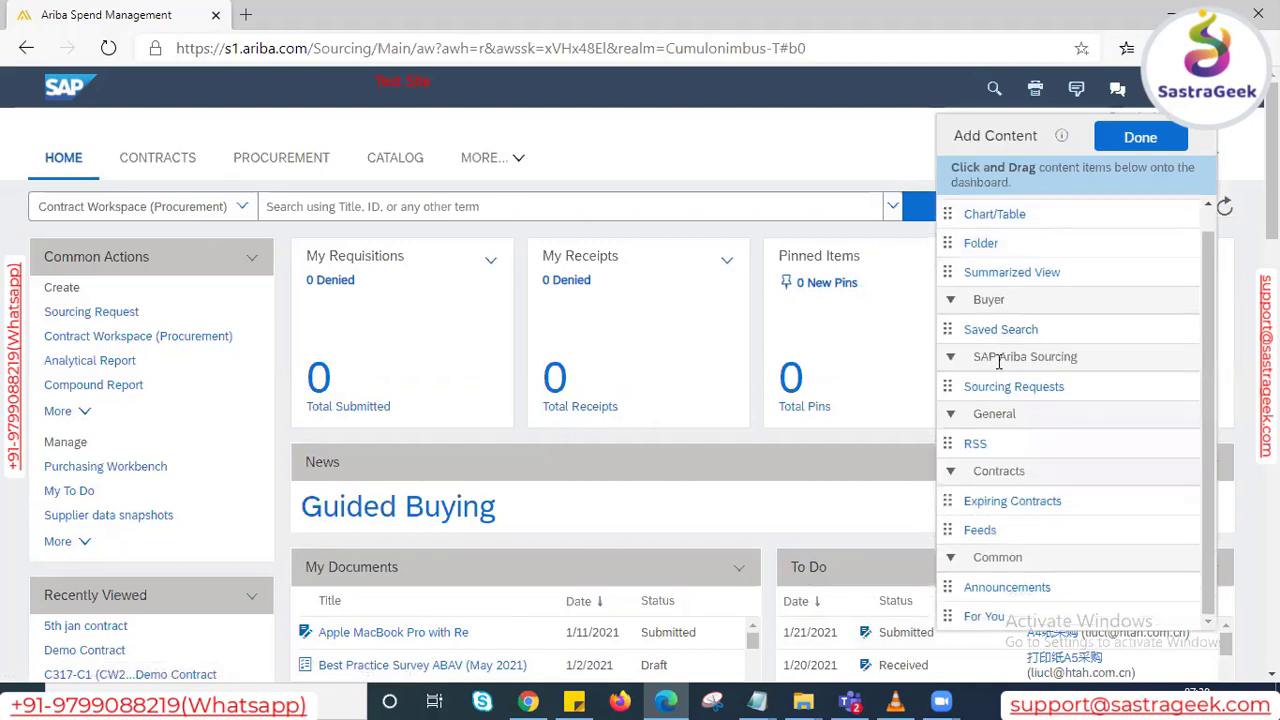
pyautogui.scroll(-2, 1063, 377)
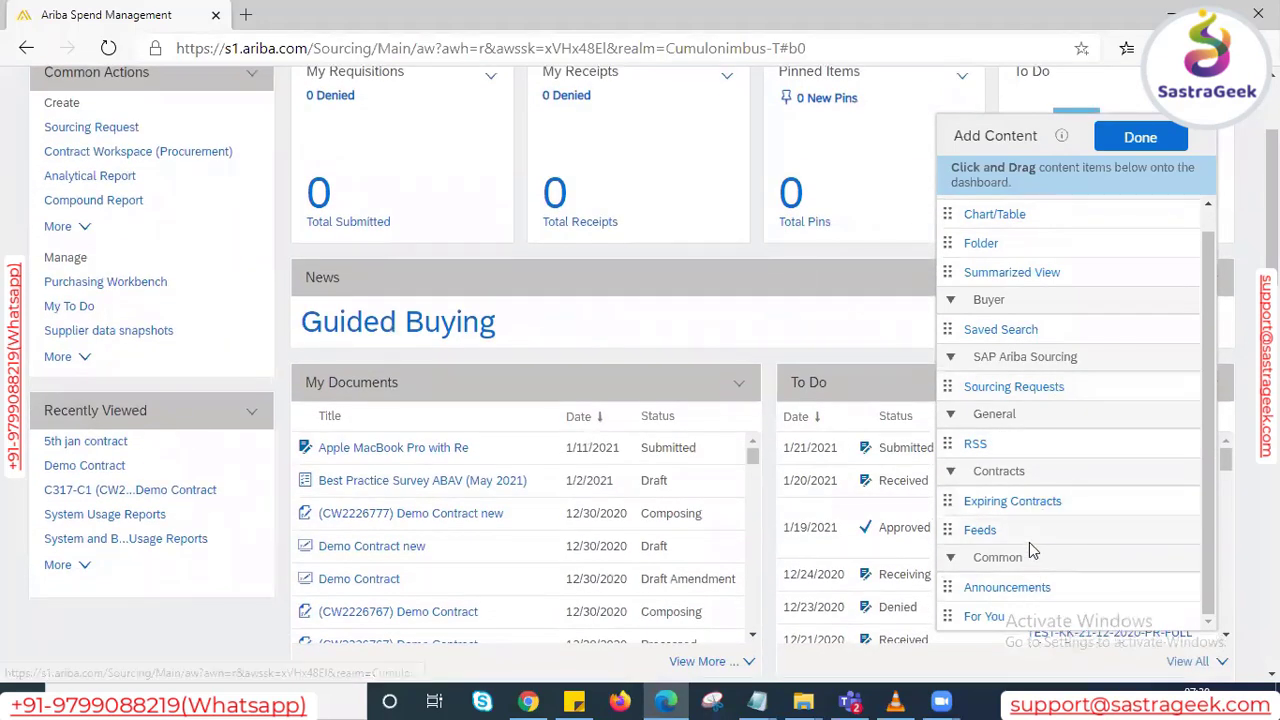
pyautogui.scroll(1, 1031, 541)
pyautogui.scroll(2, 1027, 491)
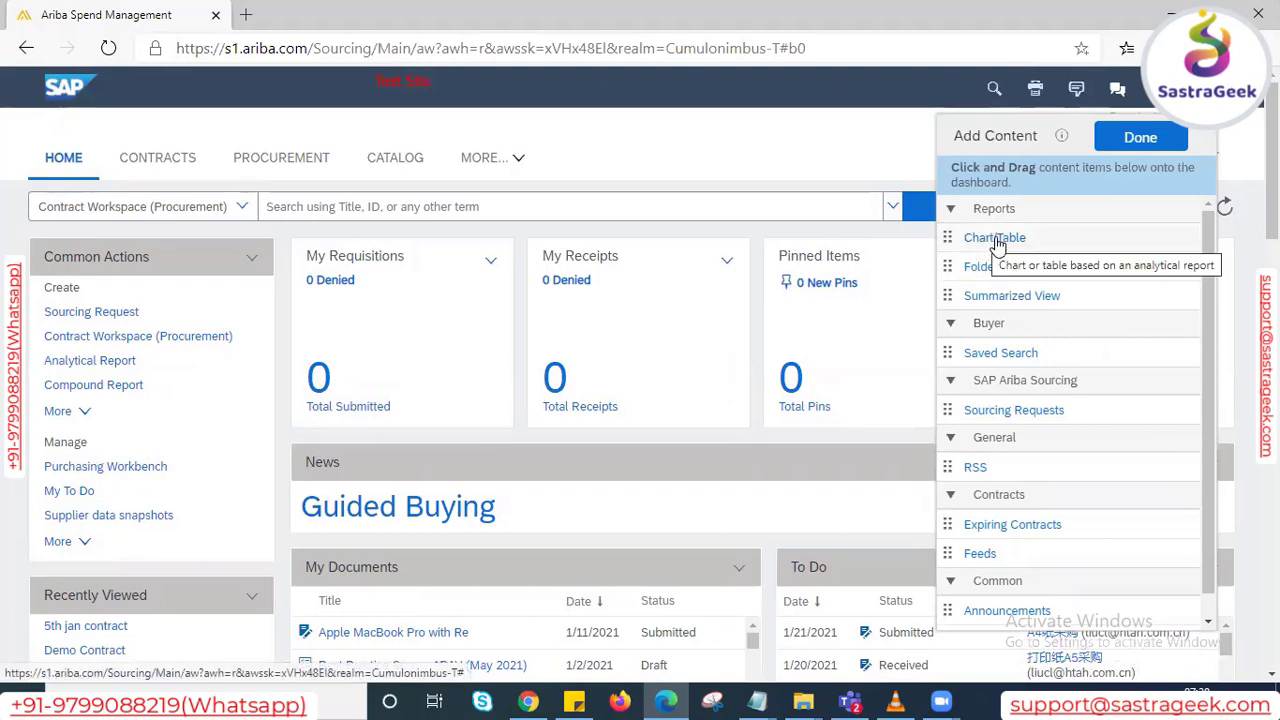
# Step: Try to place a Chart/Table report item between News and My Documents, and finish adding content
pyautogui.moveTo(988, 247); pyautogui.dragTo(795, 285)
pyautogui.moveTo(525, 452)
pyautogui.mouseDown()
pyautogui.moveTo(400, 568)
pyautogui.moveTo(632, 580)
pyautogui.moveTo(598, 566)
pyautogui.moveTo(503, 567)
pyautogui.moveTo(663, 585)
pyautogui.moveTo(660, 569)
pyautogui.moveTo(543, 571)
pyautogui.moveTo(634, 577)
pyautogui.mouseUp()
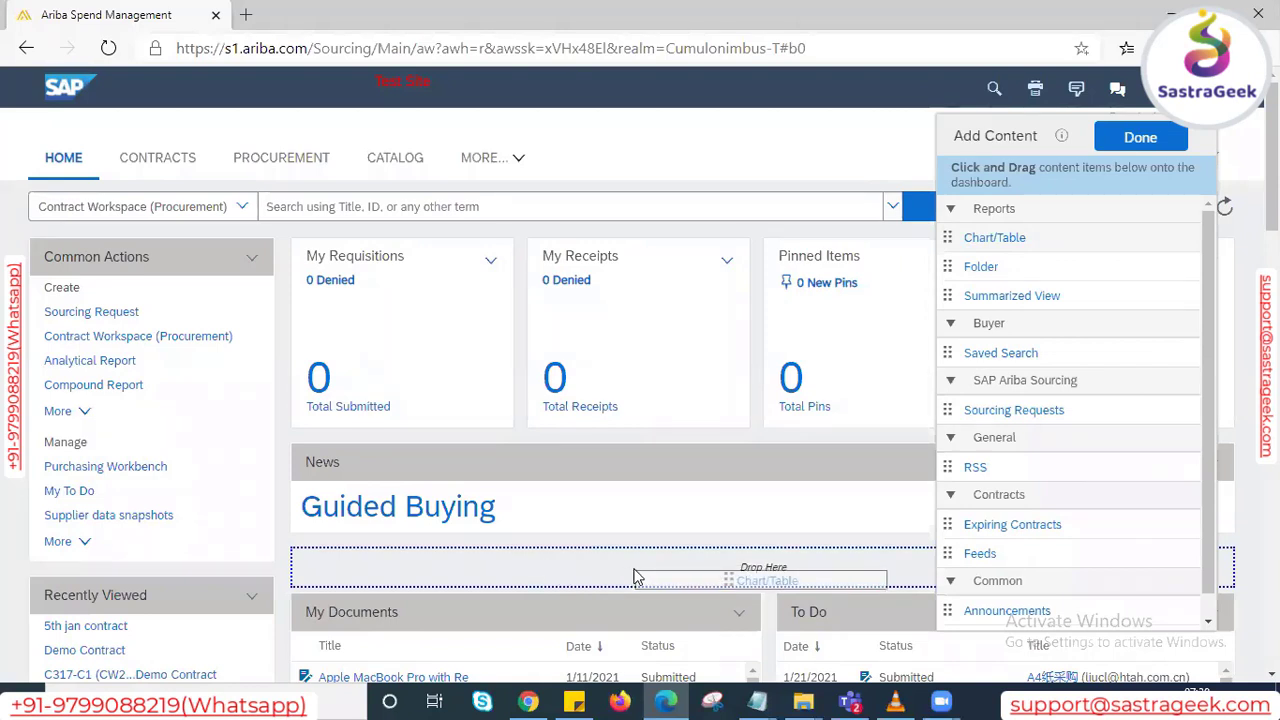
pyautogui.moveTo(641, 561); pyautogui.dragTo(946, 236)
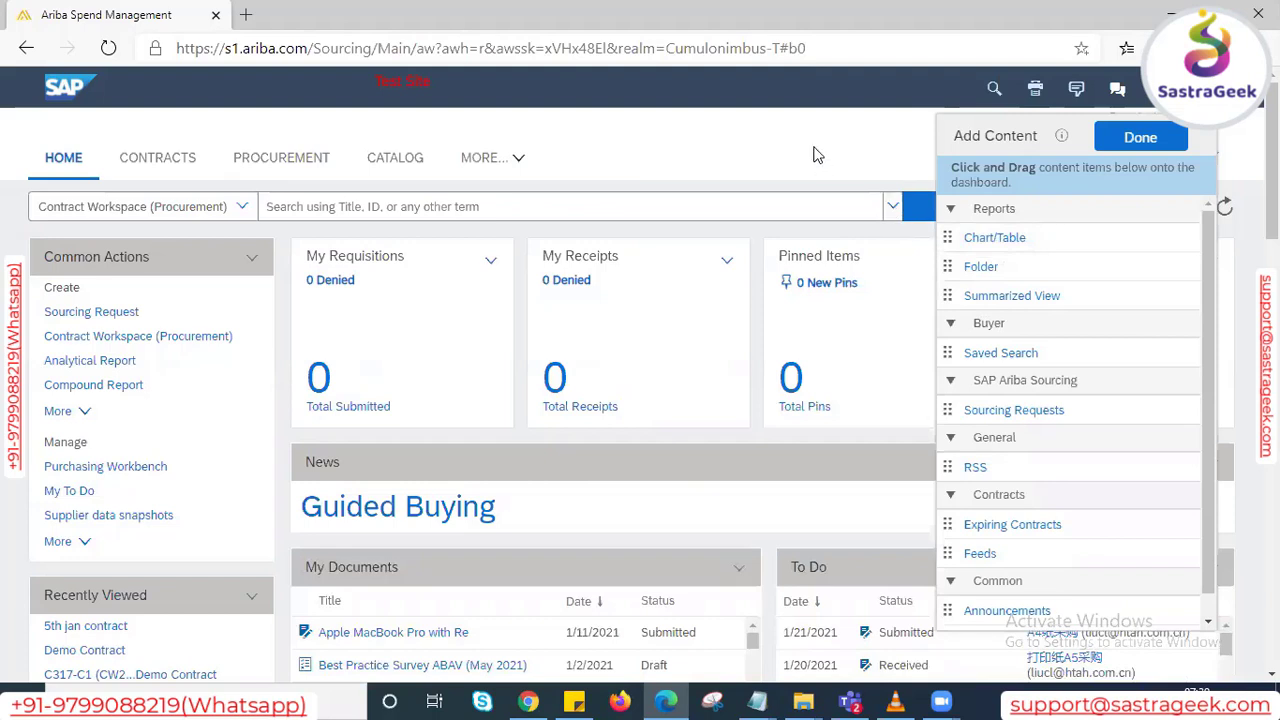
pyautogui.click(1160, 143)
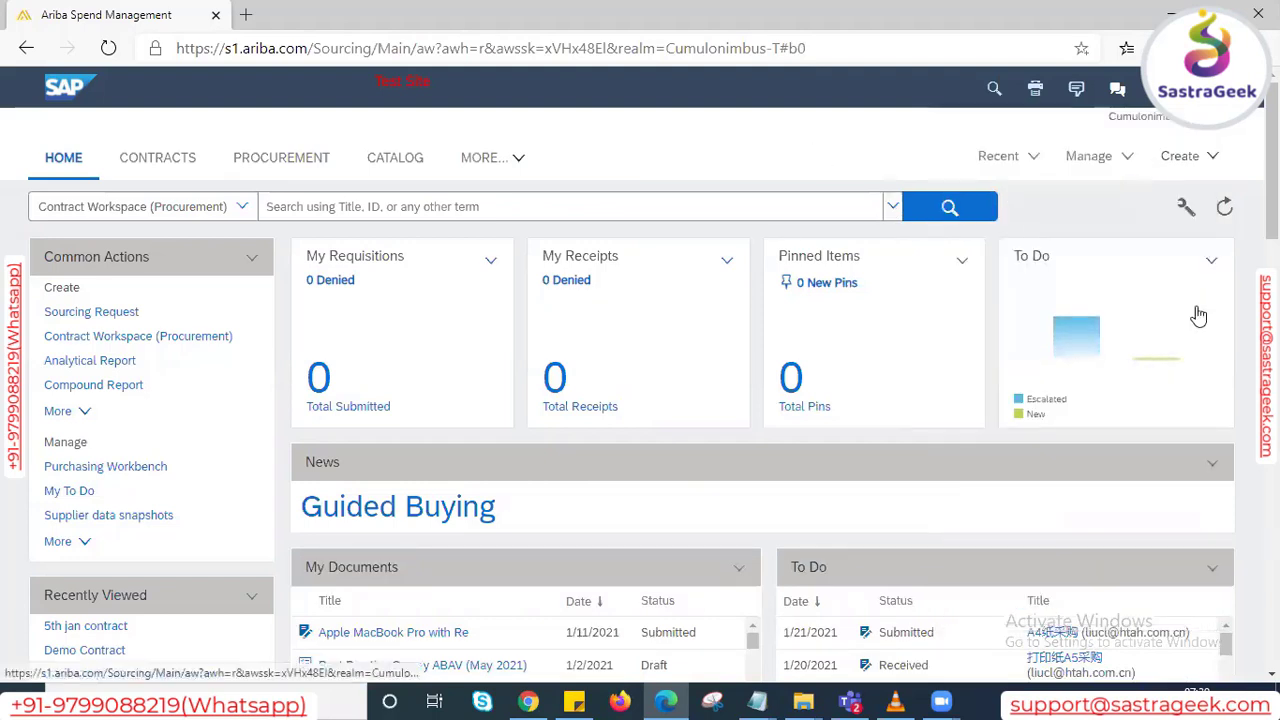
# Step: Check which options the My Documents section offers for minimizing or deleting it from the dashboard
pyautogui.scroll(-3, 1160, 390)
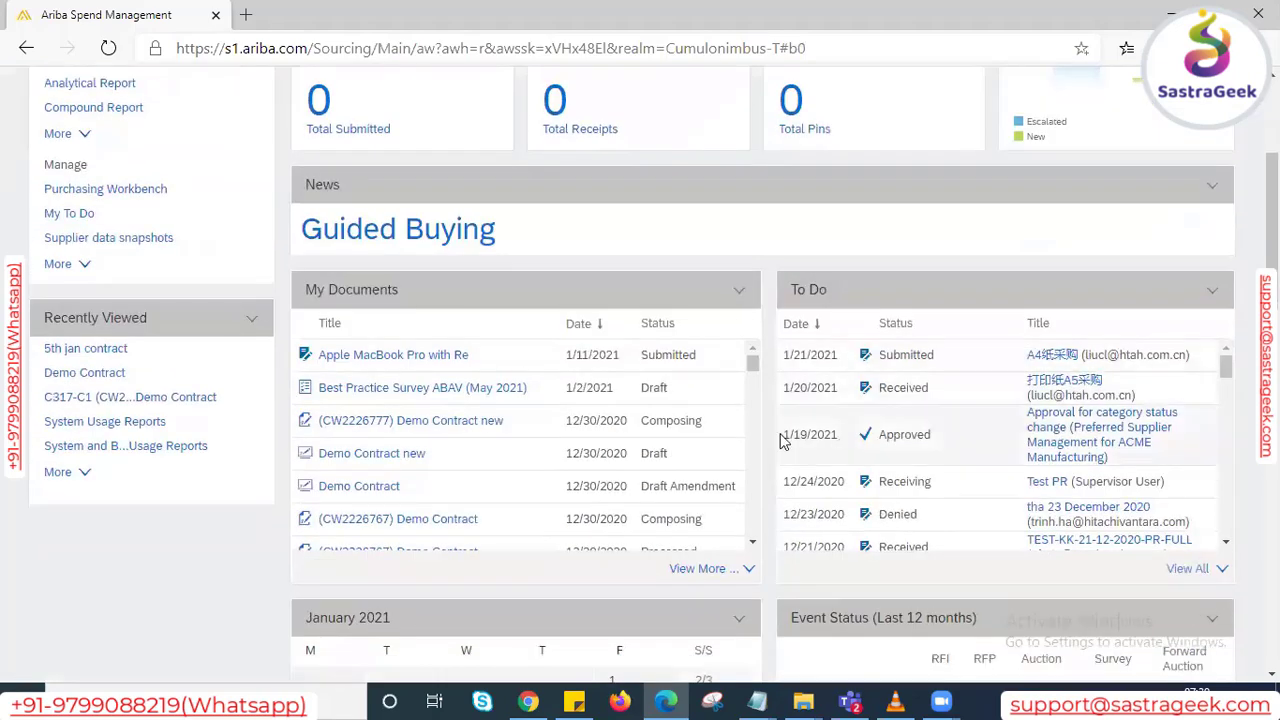
pyautogui.click(740, 298)
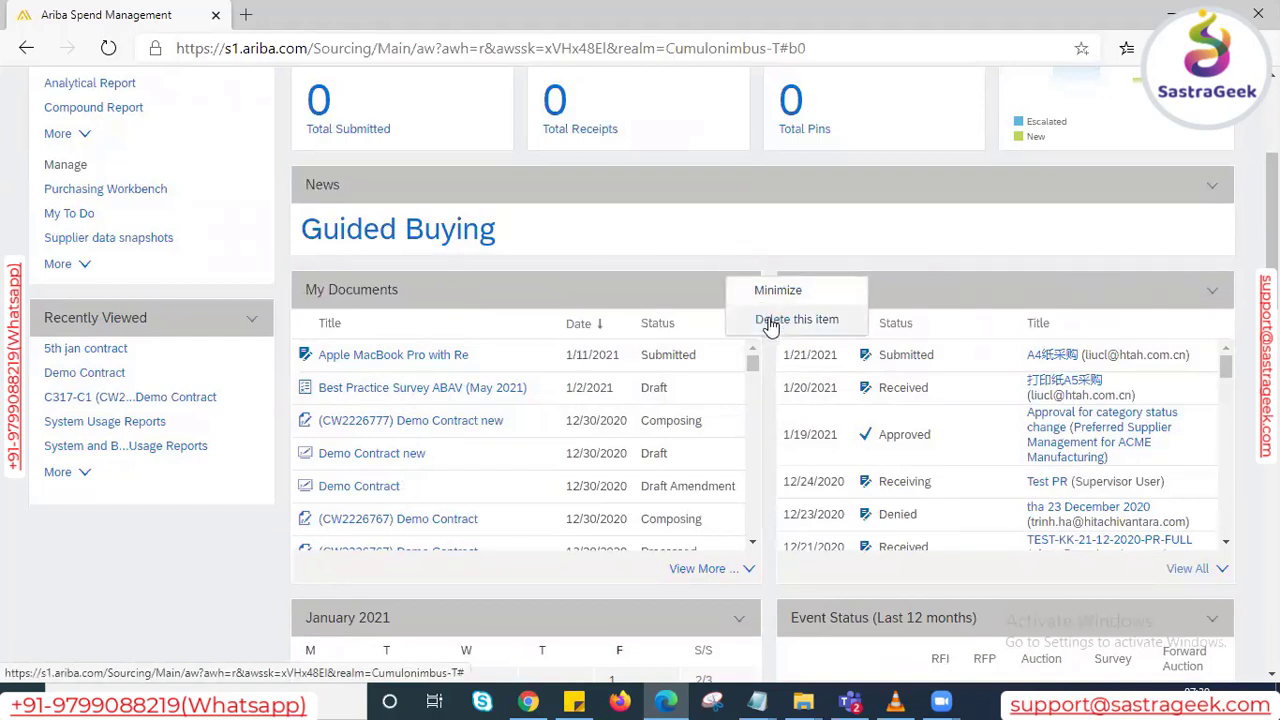
pyautogui.scroll(3, 656, 334)
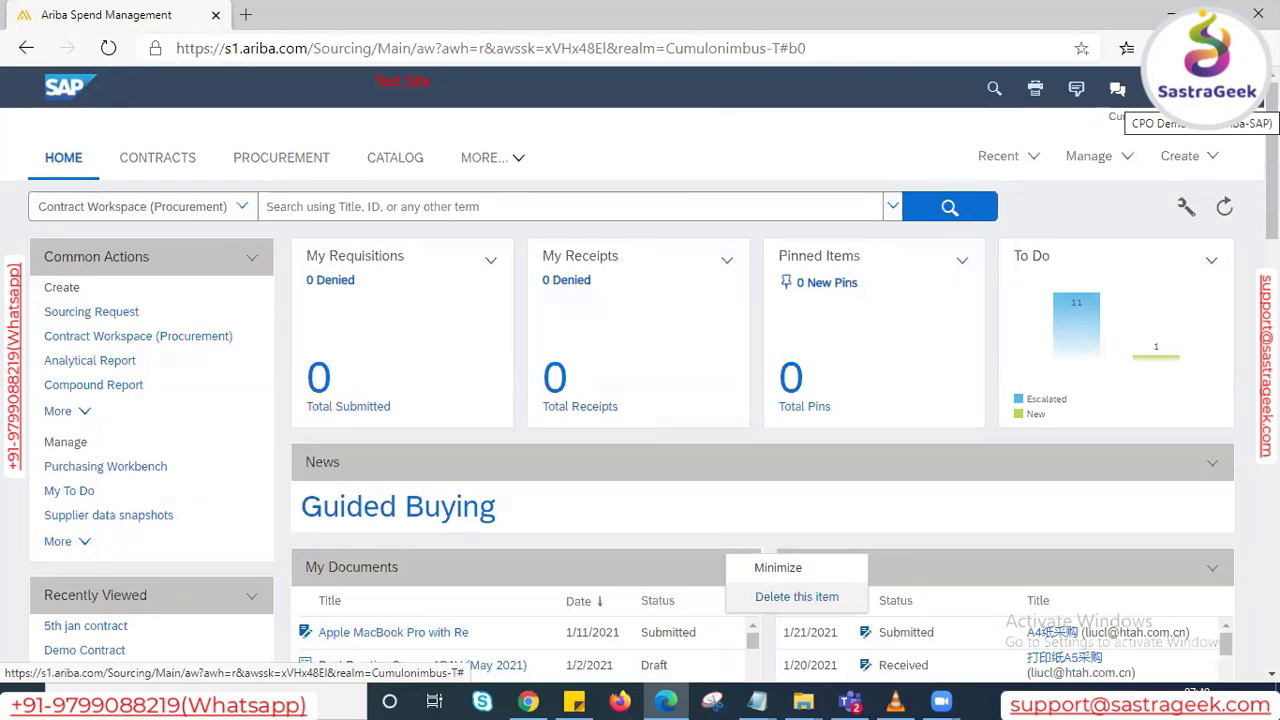
# Step: Open the personal profile from the user preferences and review its Name, Supervisor and Groups fields
pyautogui.click(1240, 92)
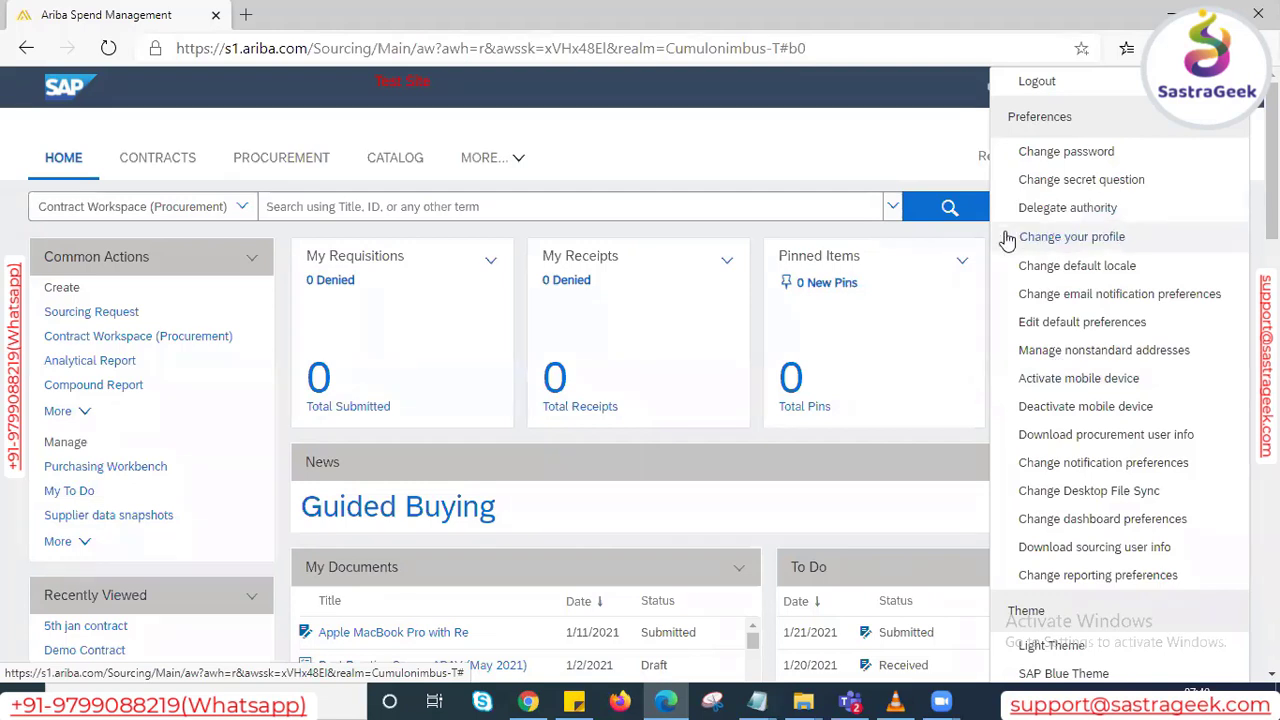
pyautogui.click(1075, 240)
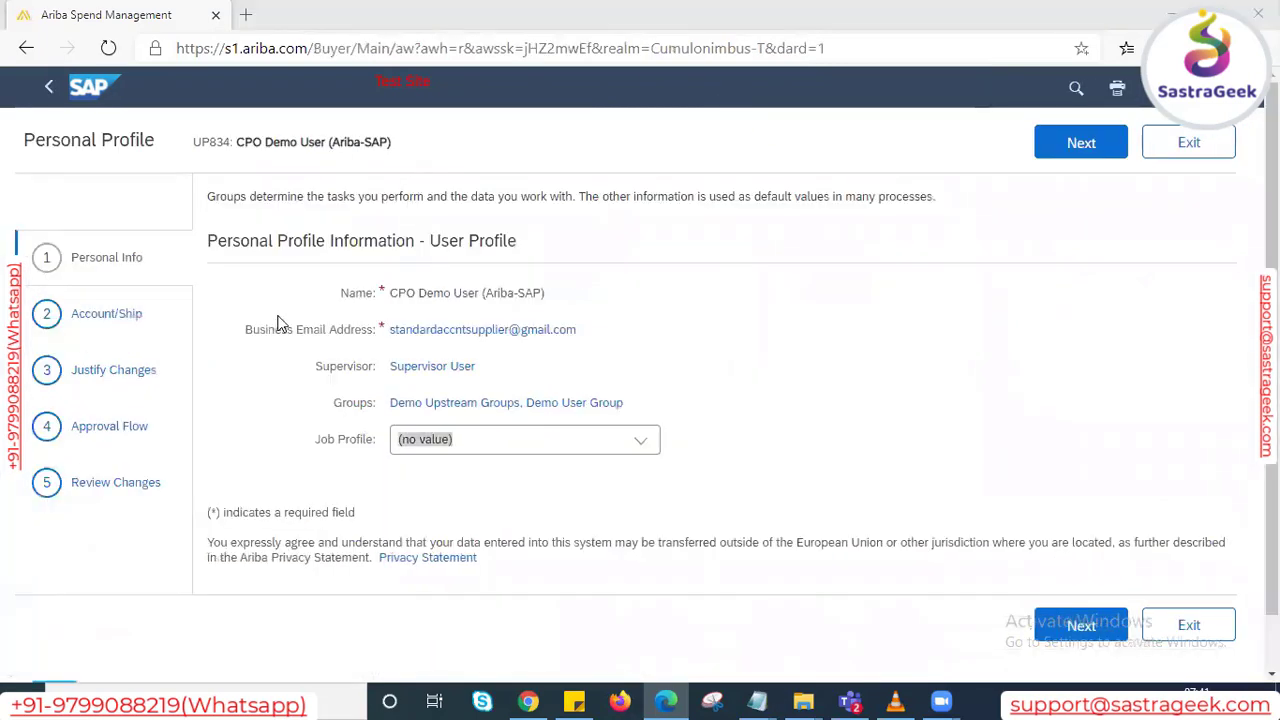
pyautogui.click(230, 272)
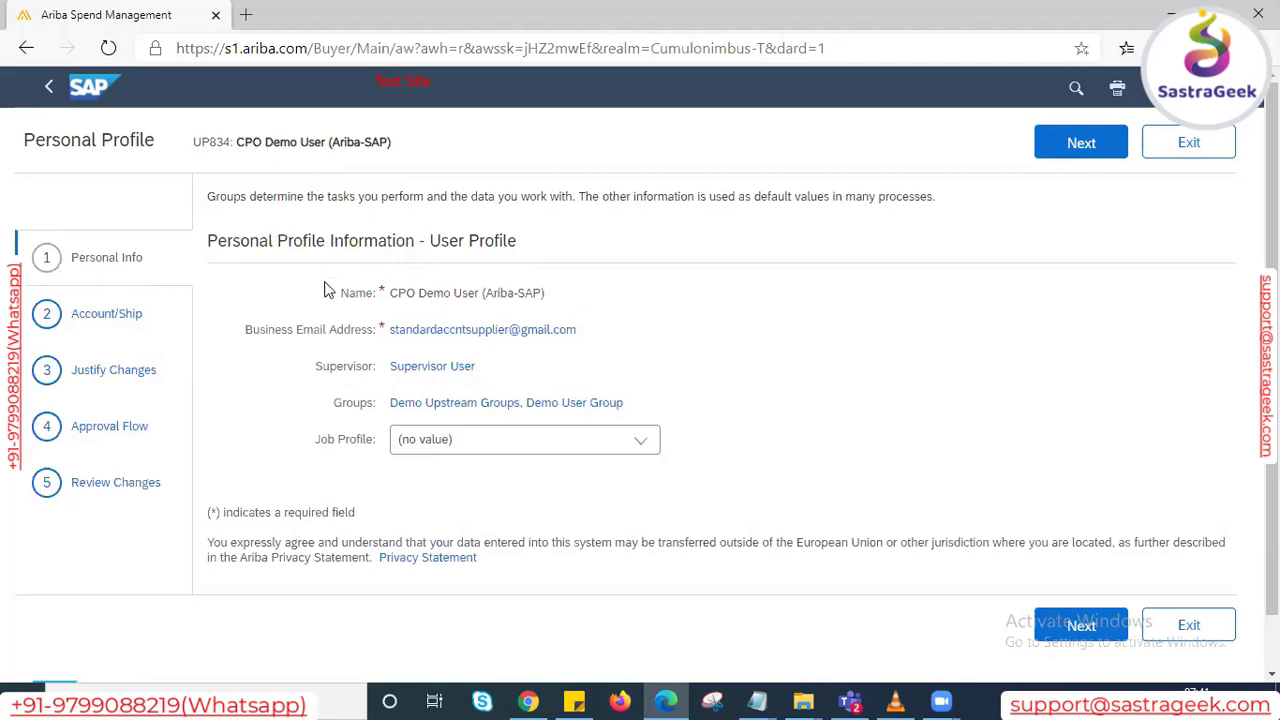
pyautogui.moveTo(341, 294); pyautogui.dragTo(378, 302)
pyautogui.moveTo(316, 372); pyautogui.dragTo(388, 388)
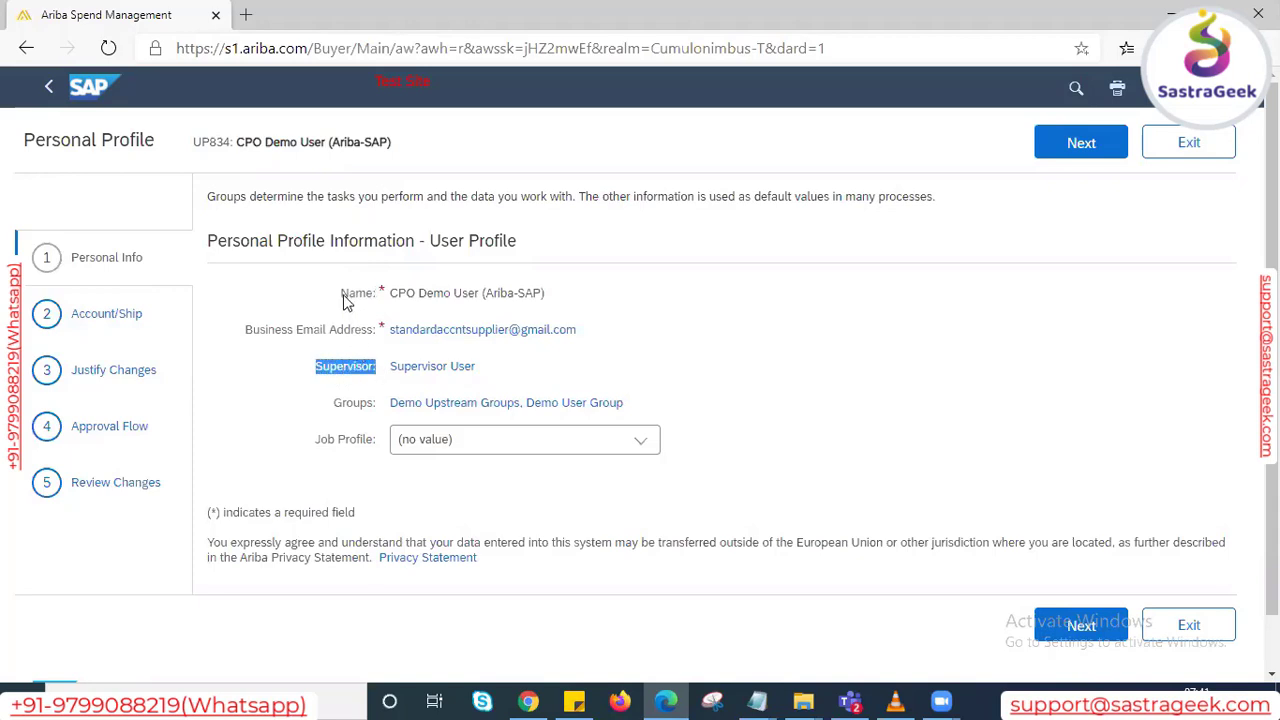
pyautogui.moveTo(342, 294); pyautogui.dragTo(409, 296)
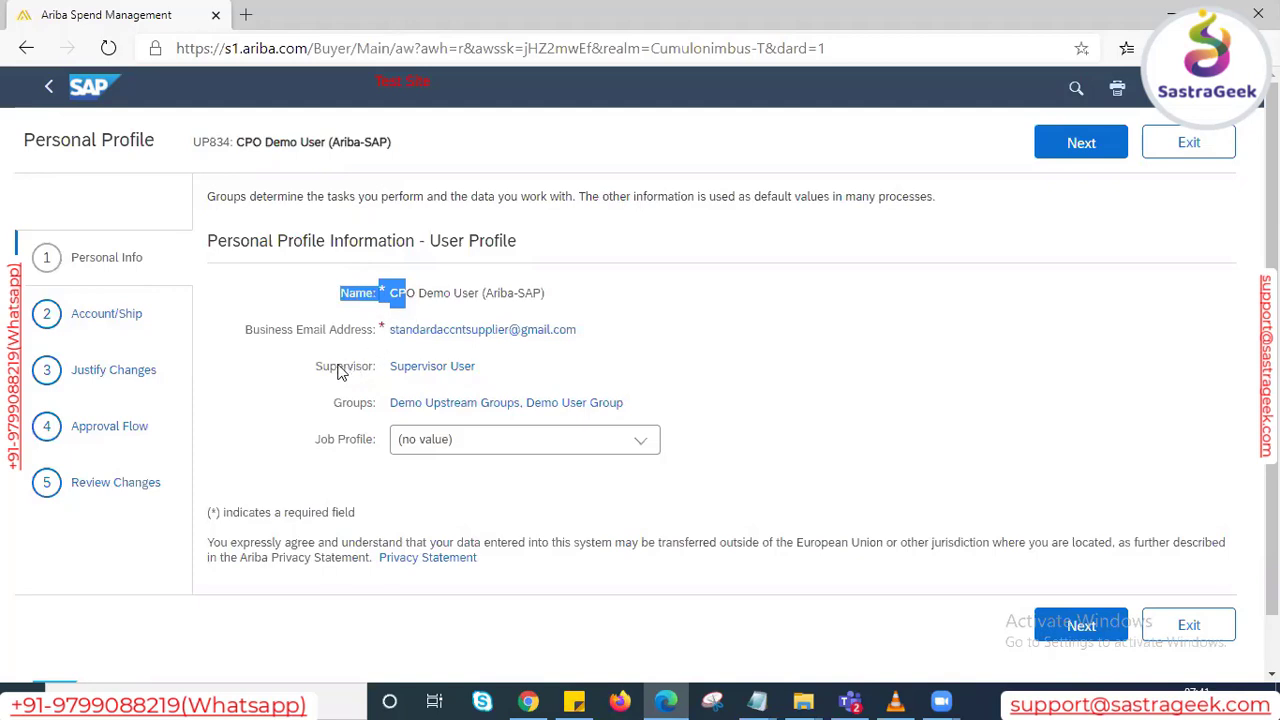
pyautogui.moveTo(315, 371); pyautogui.dragTo(374, 378)
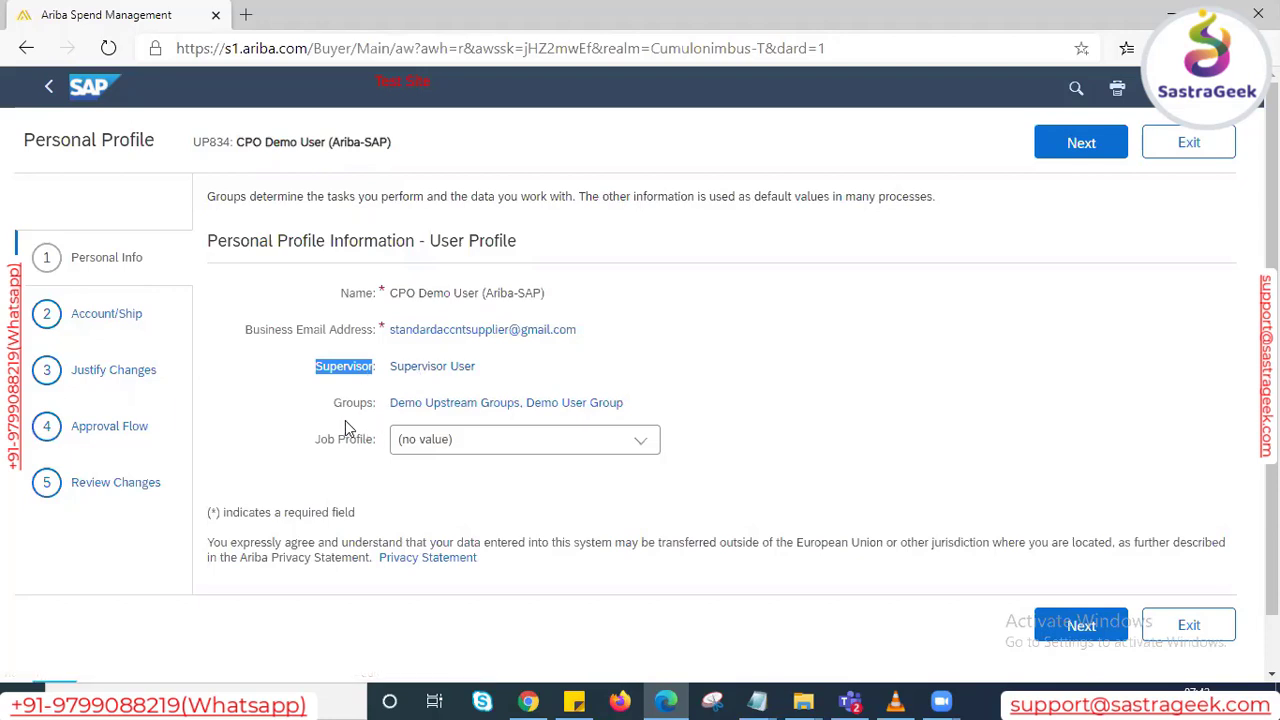
pyautogui.moveTo(333, 403); pyautogui.dragTo(359, 403)
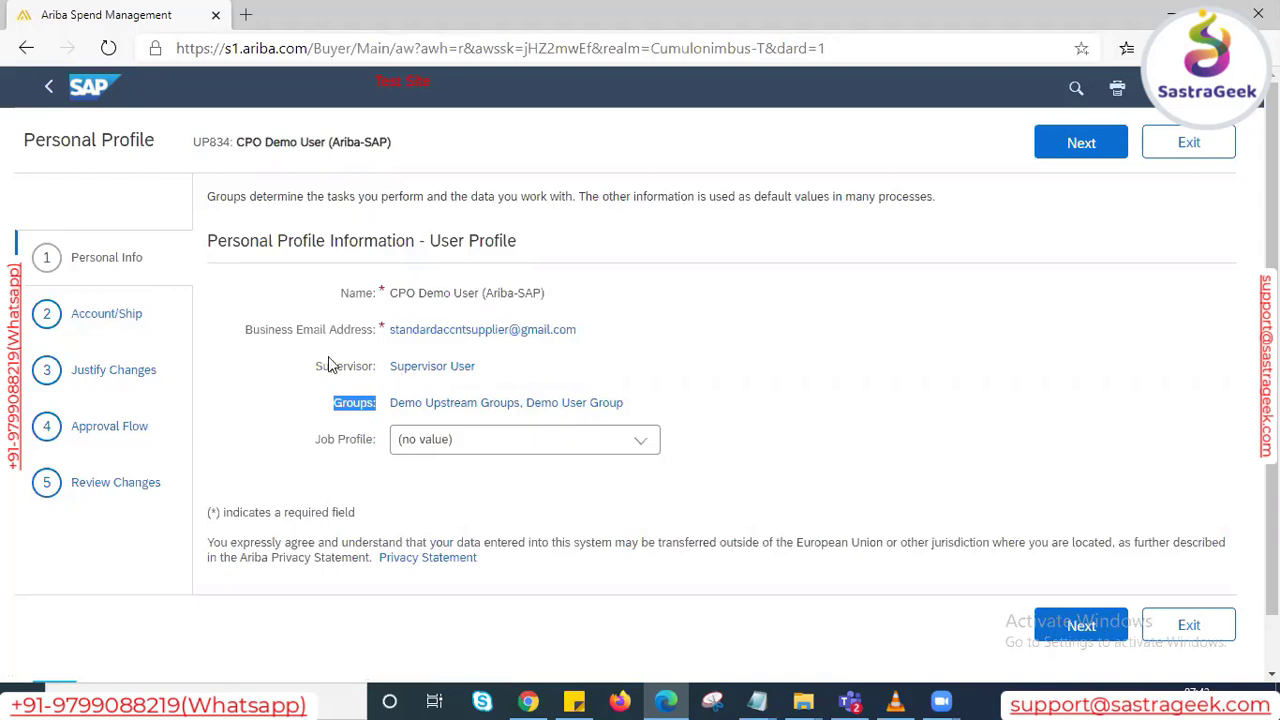
# Step: Examine the profile's Account/Ship section, from Company Code, Purch Org and Purch Group through GL Account and Cost Center to Plant and Deliver To
pyautogui.click(90, 318)
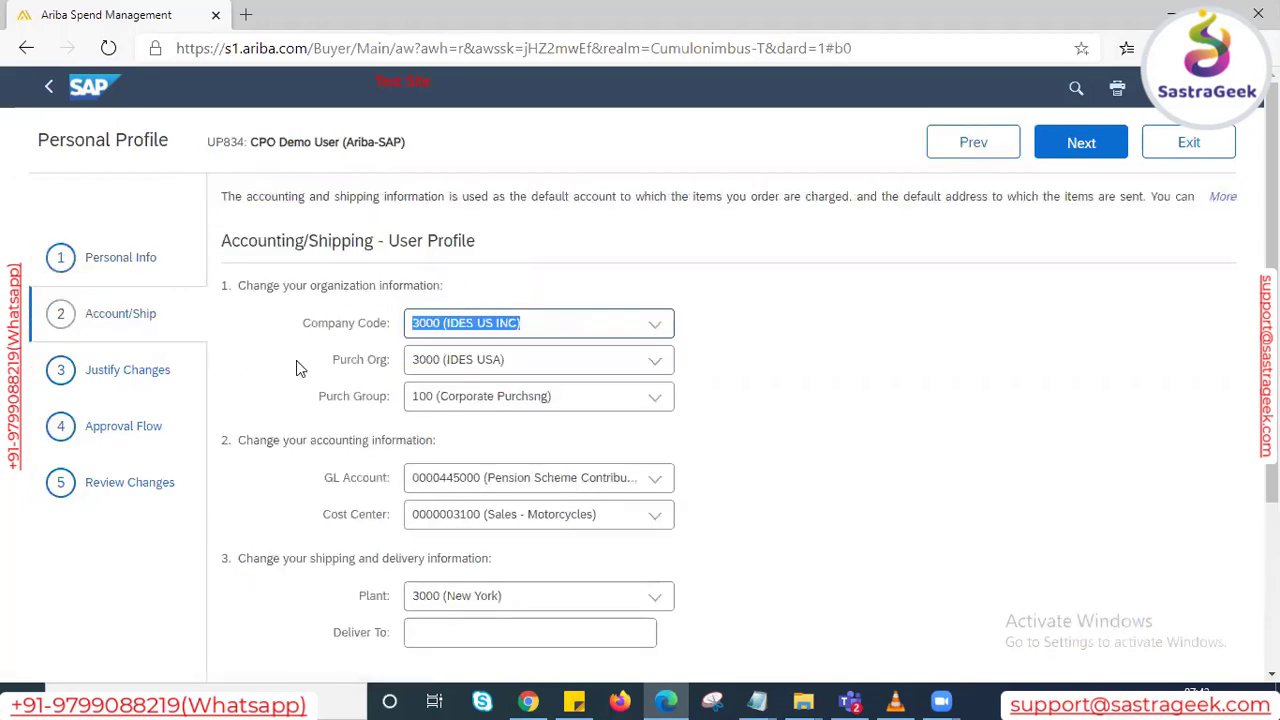
pyautogui.scroll(-1, 296, 368)
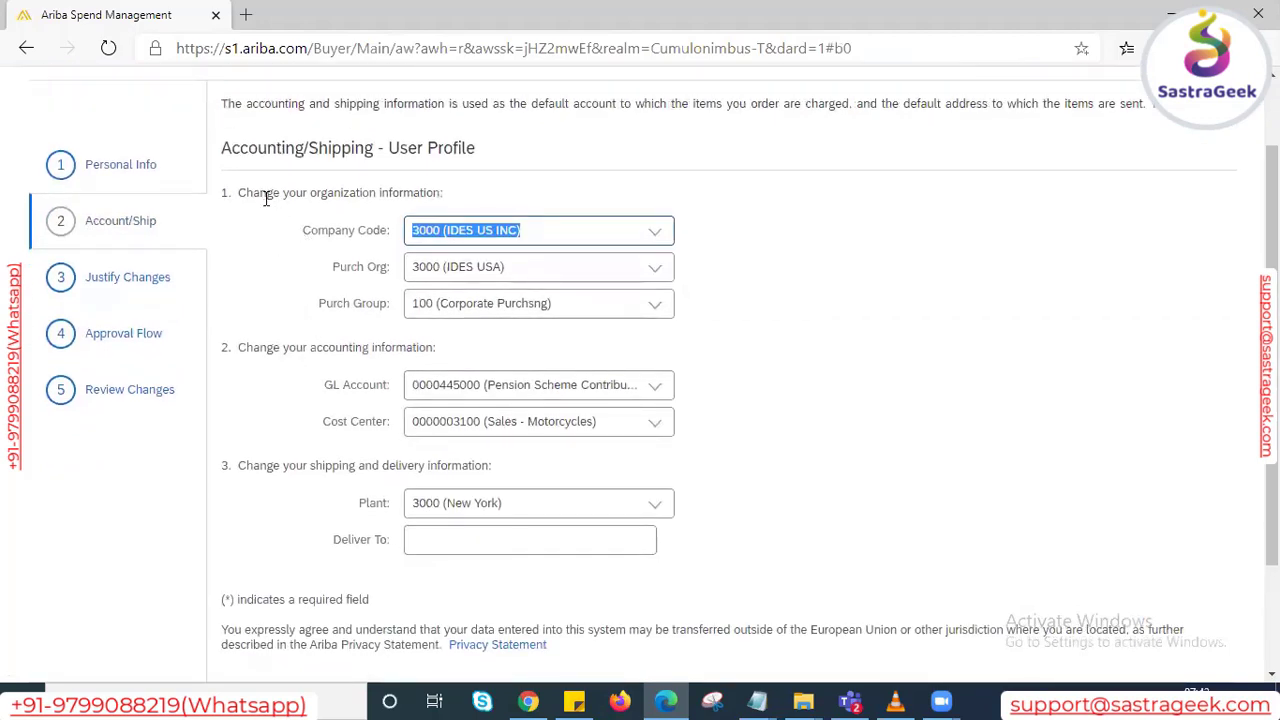
pyautogui.moveTo(311, 230); pyautogui.dragTo(393, 246)
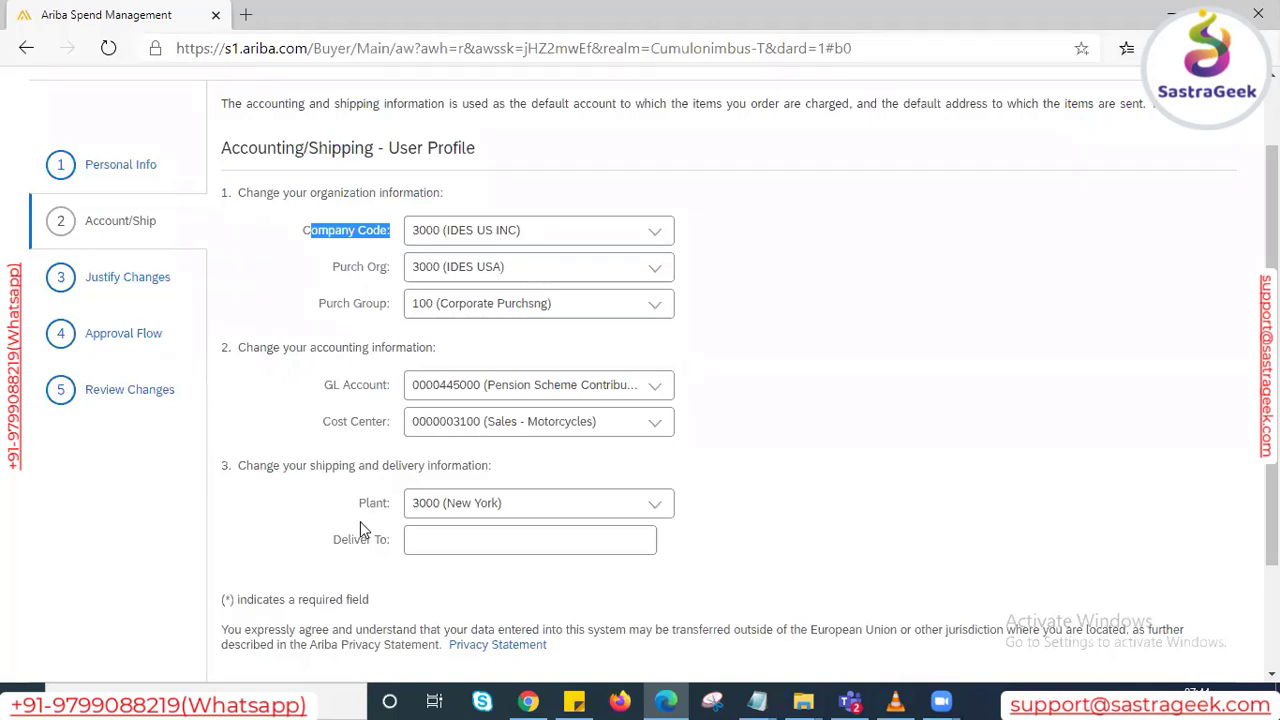
pyautogui.click(304, 400)
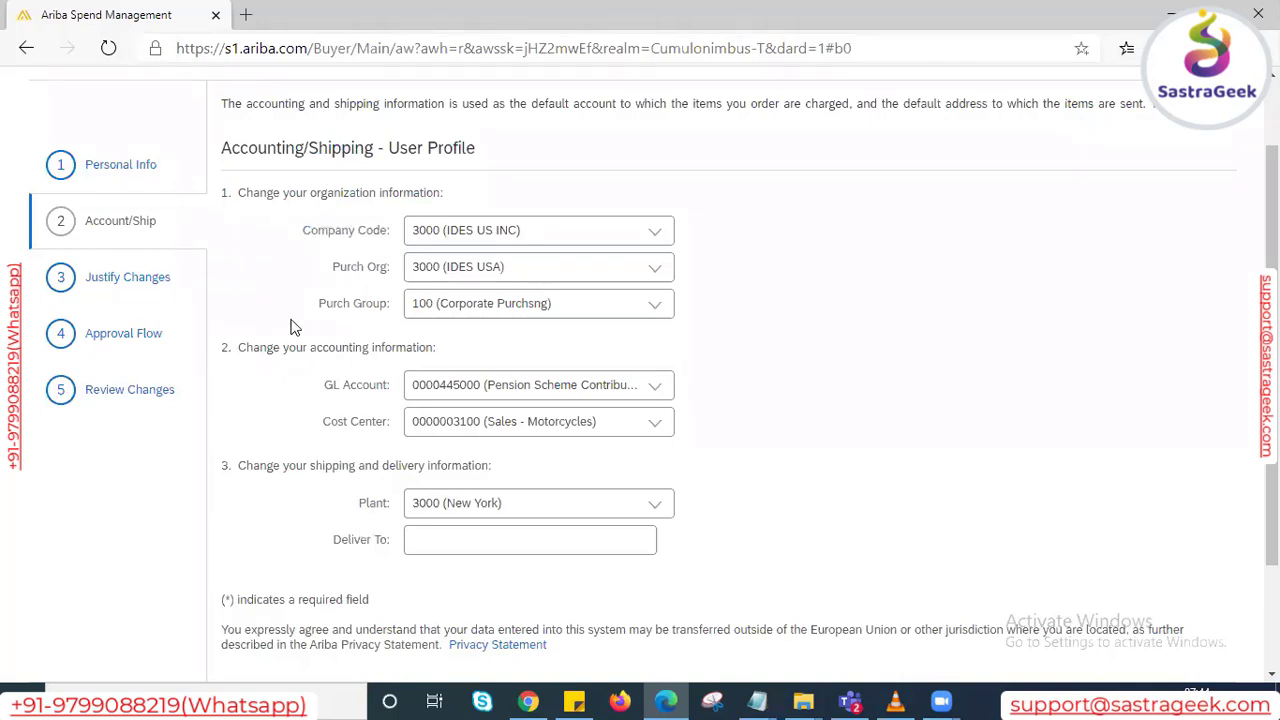
pyautogui.moveTo(305, 236); pyautogui.dragTo(386, 580)
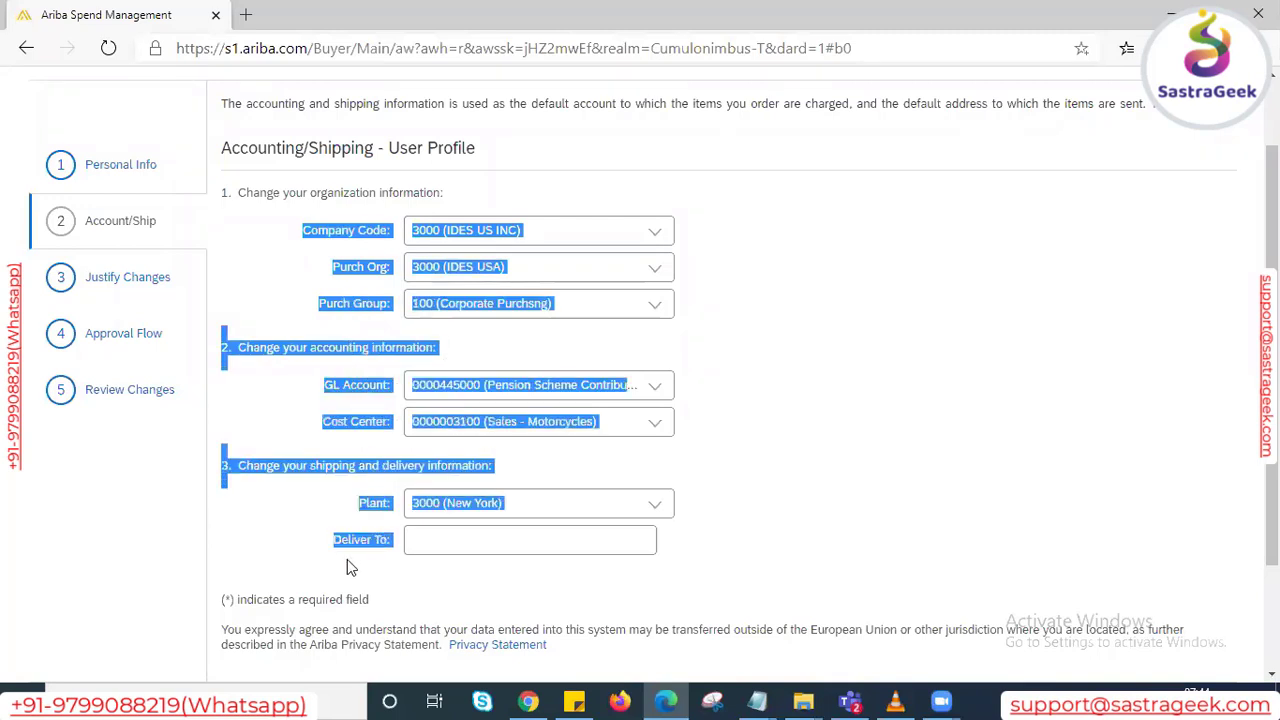
pyautogui.click(301, 513)
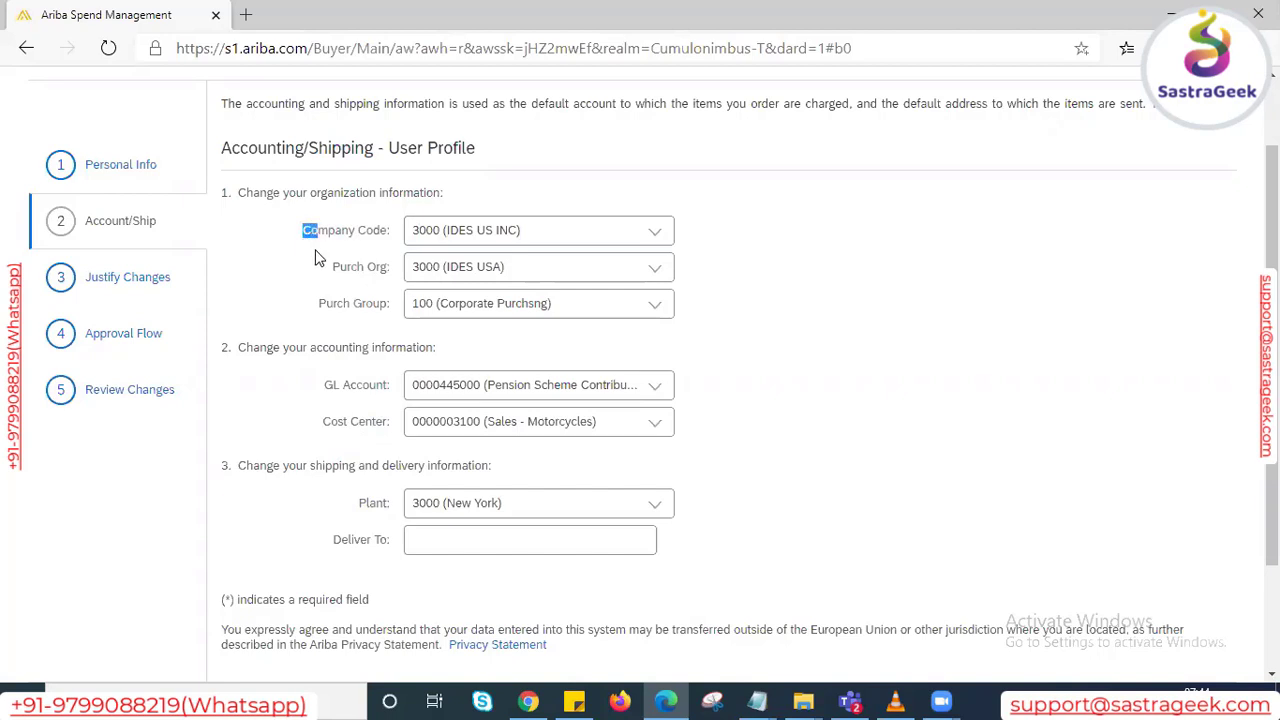
pyautogui.moveTo(315, 258); pyautogui.dragTo(373, 543)
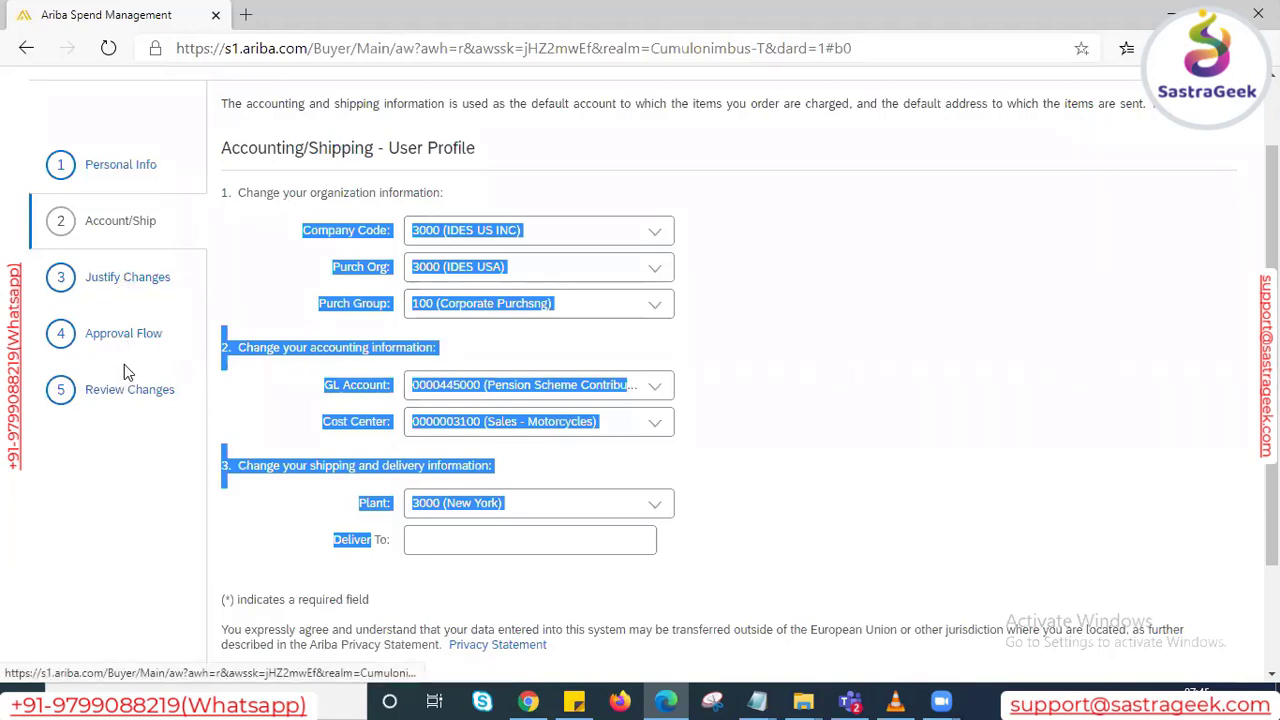
# Step: Exit the personal profile from its Account/Ship section and delete the unchanged profile request
pyautogui.click(141, 479)
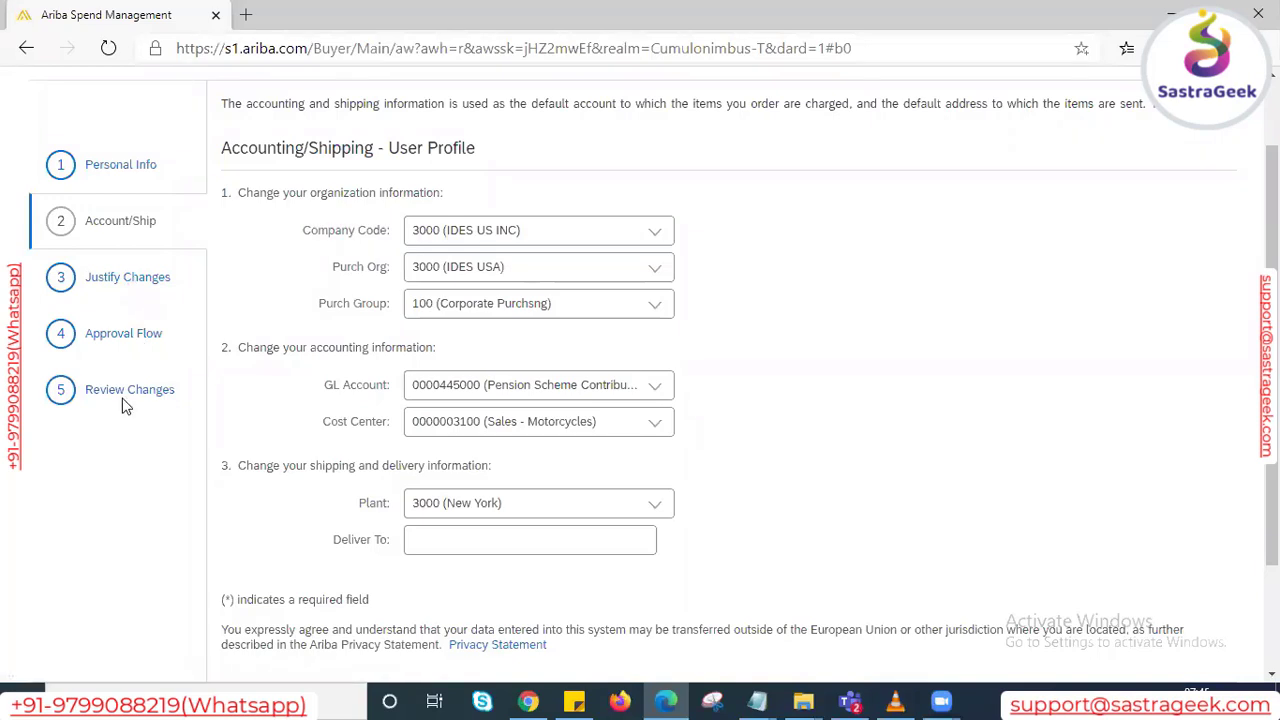
pyautogui.scroll(2, 125, 405)
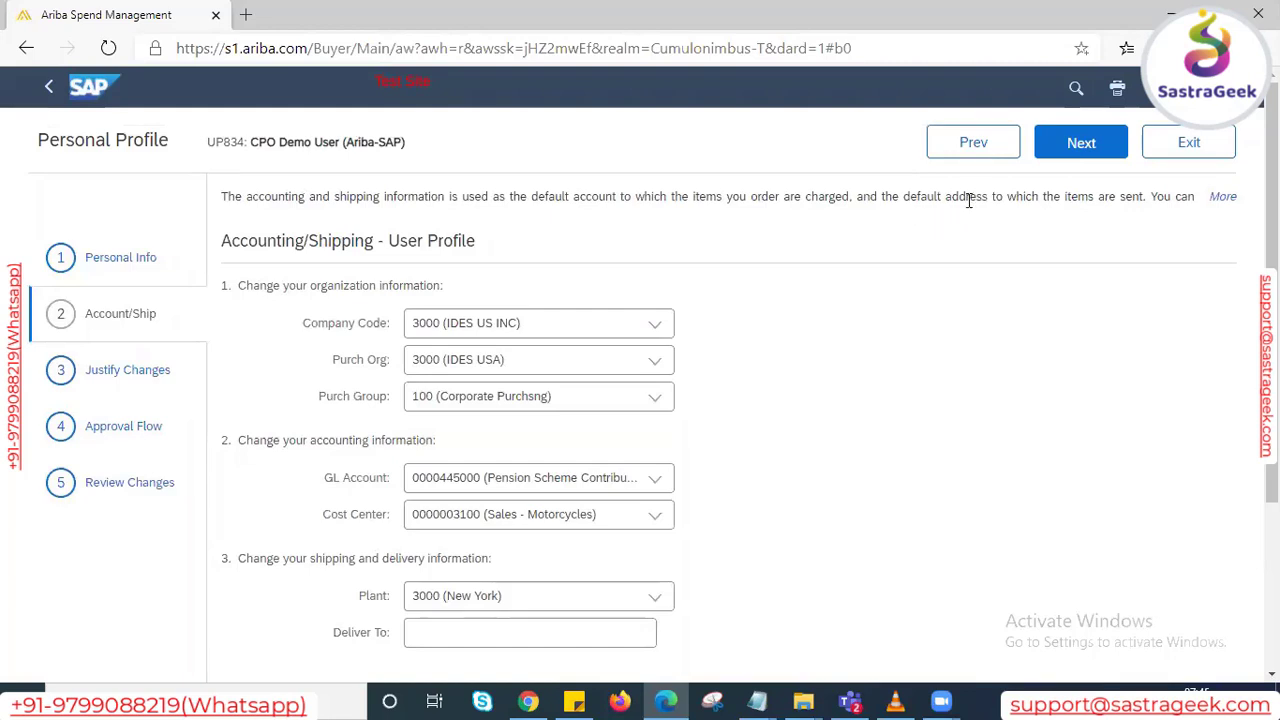
pyautogui.click(1203, 155)
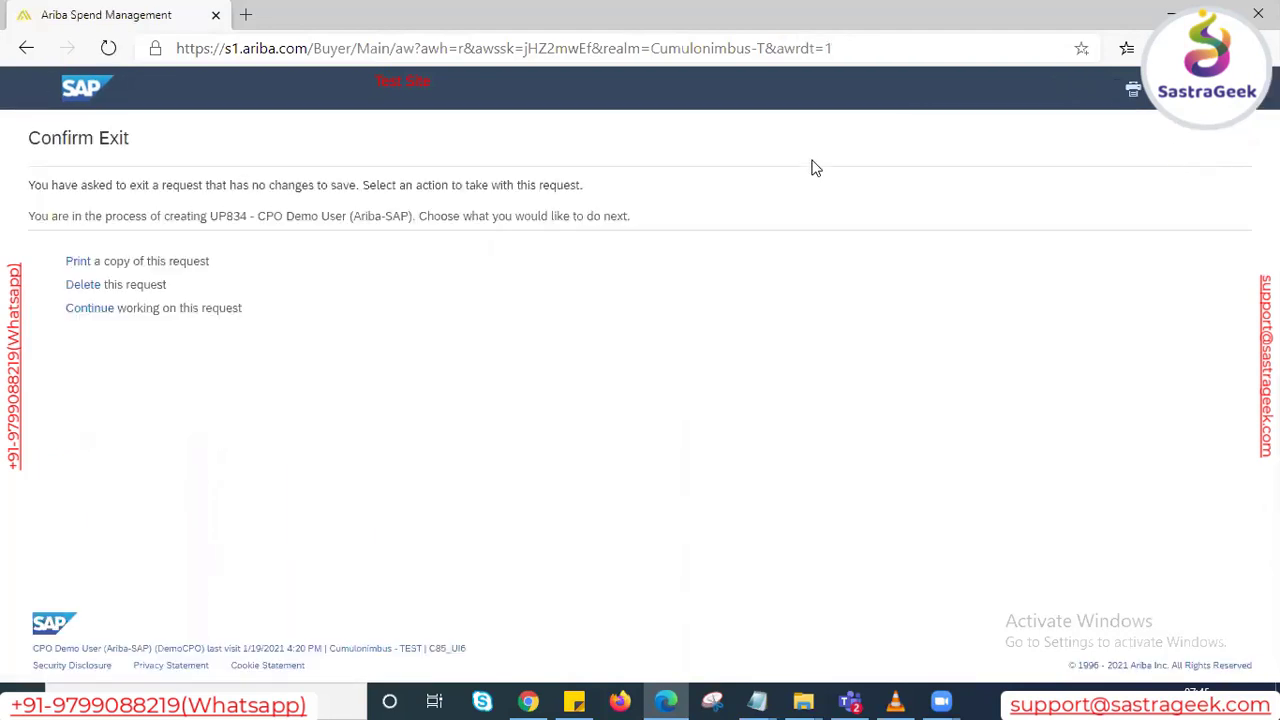
pyautogui.click(84, 286)
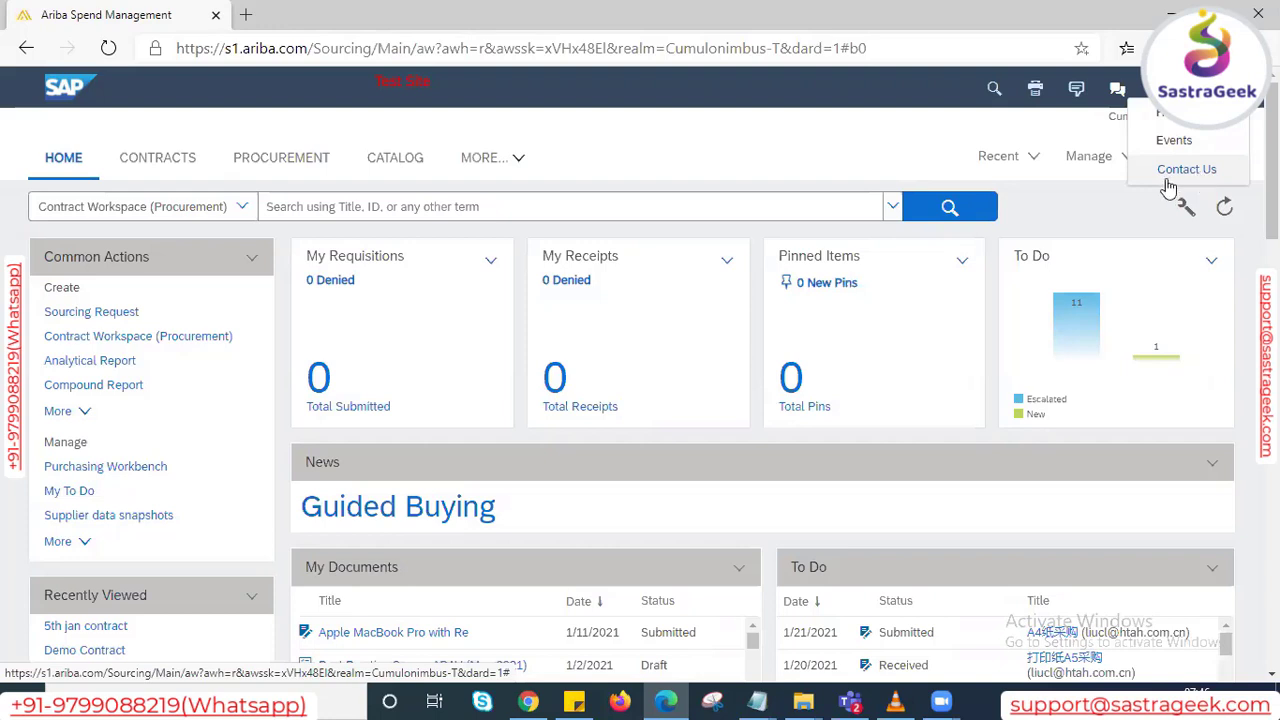
# Step: Open the Help Center, look over its knowledge base search and the Learning page's product documentation and tutorials, and close it
pyautogui.click(1178, 124)
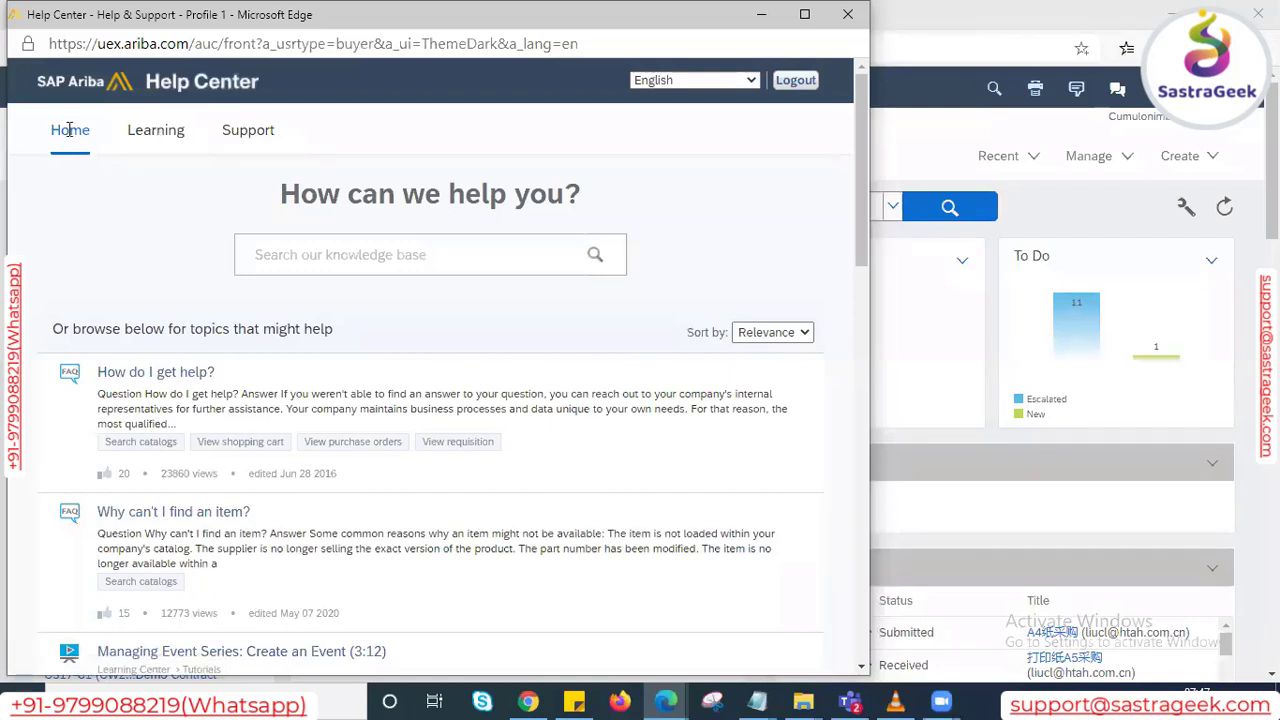
pyautogui.click(309, 257)
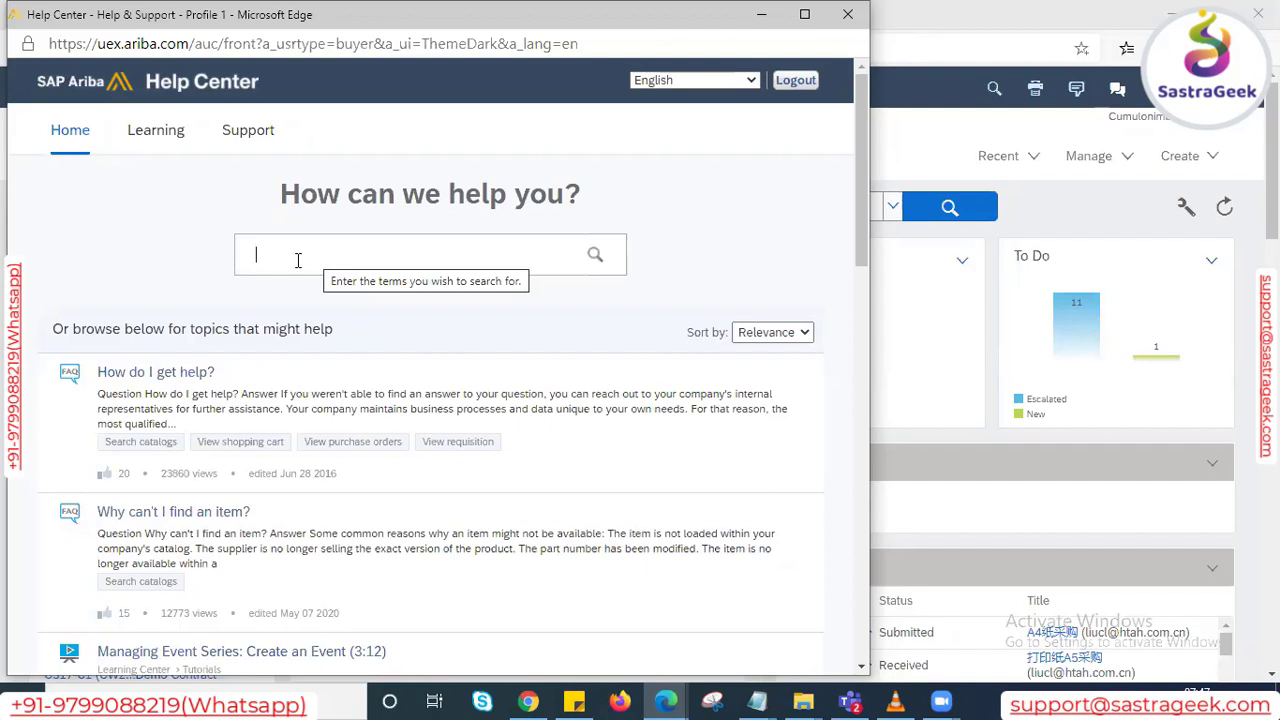
pyautogui.click(153, 140)
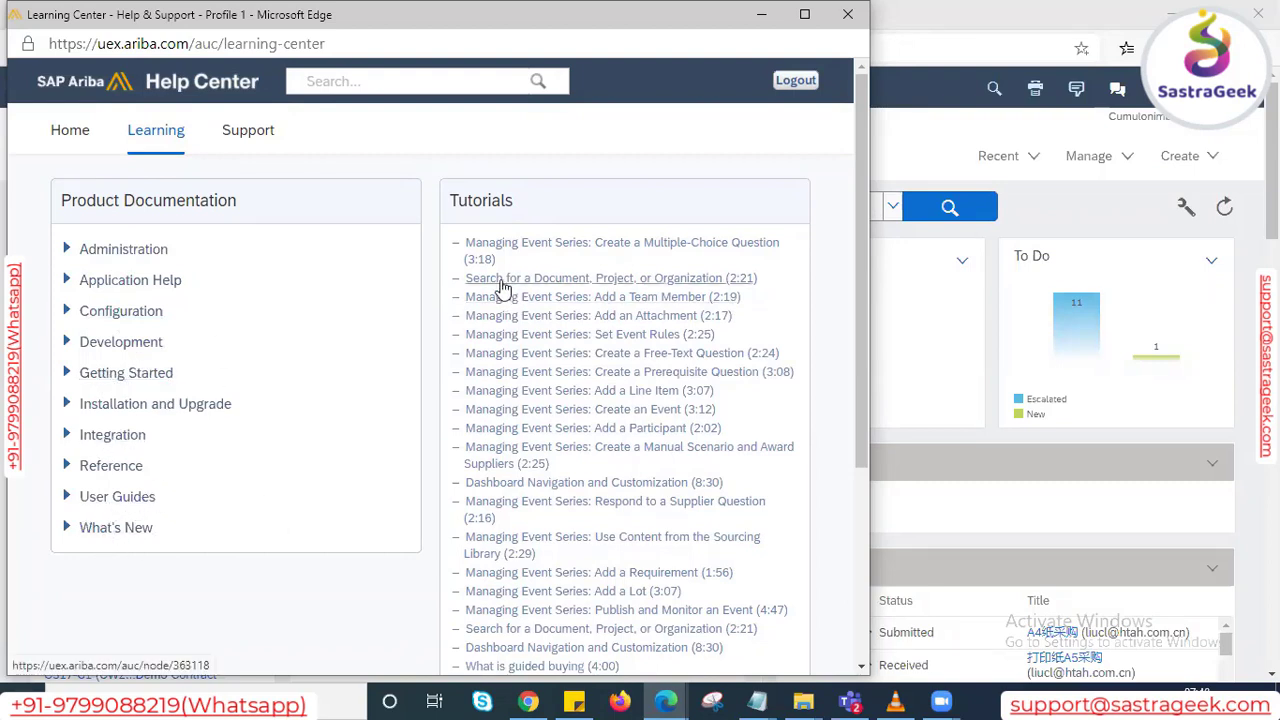
pyautogui.scroll(-2, 503, 289)
pyautogui.scroll(-2, 503, 289)
pyautogui.scroll(4, 503, 289)
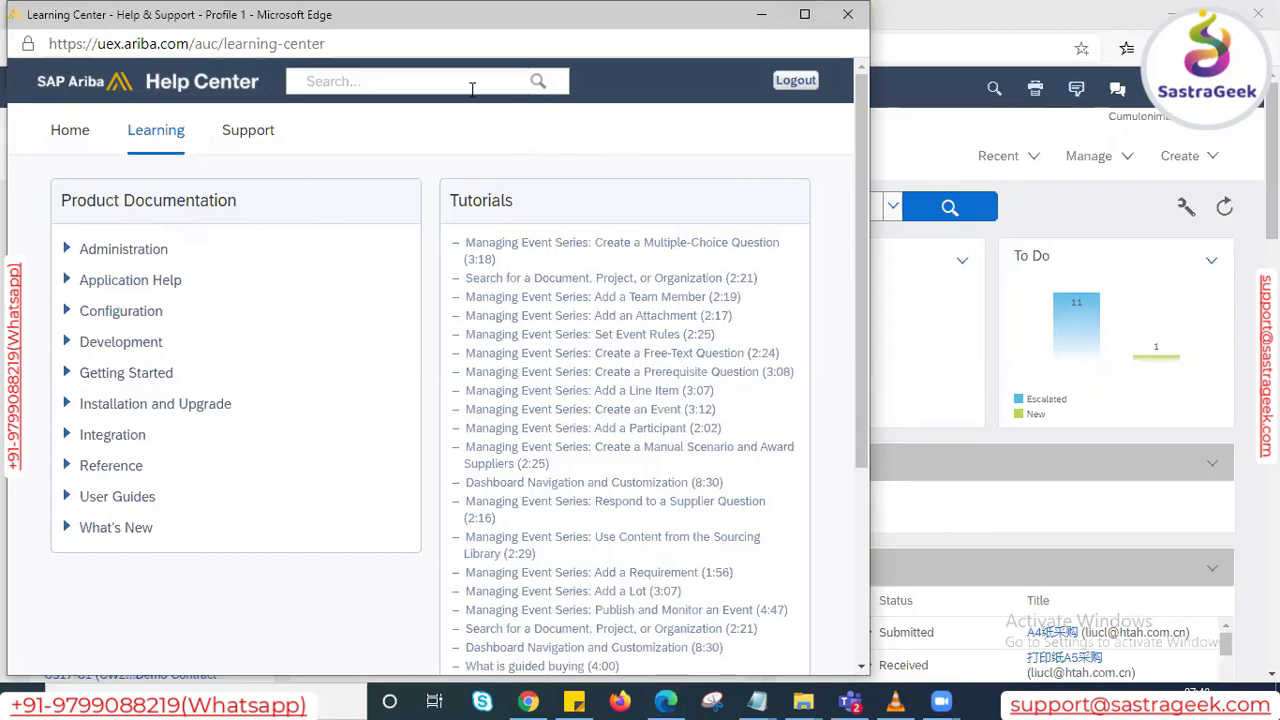
pyautogui.hotkey('alt', 'F4')
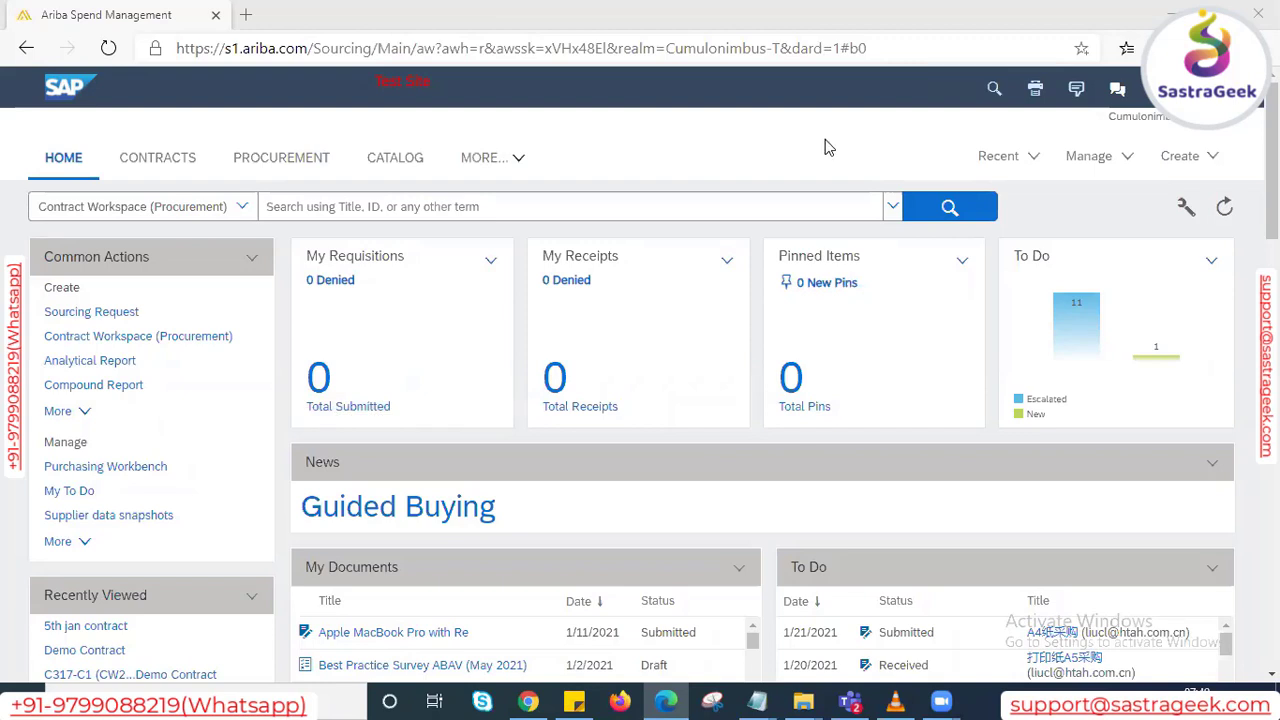
# Step: Display the Manage options on the home dashboard, such as Administration, Contracts and Purchasing Workbench
pyautogui.click(1122, 158)
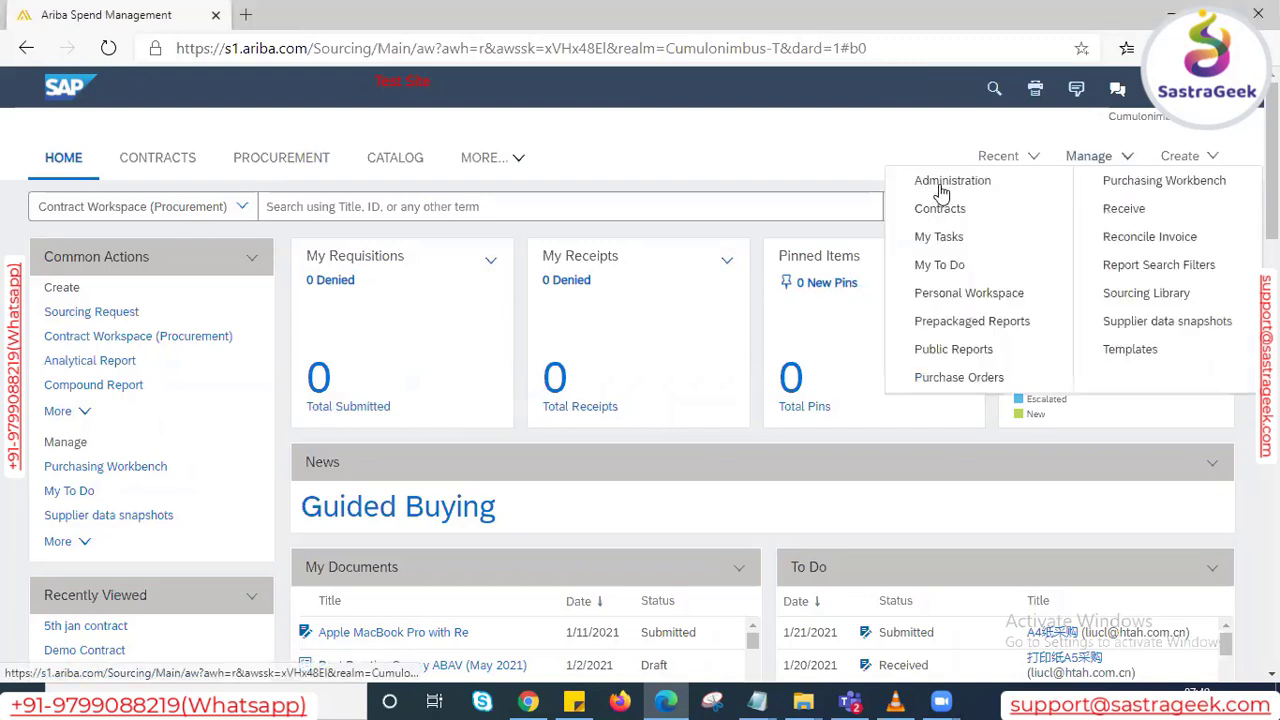
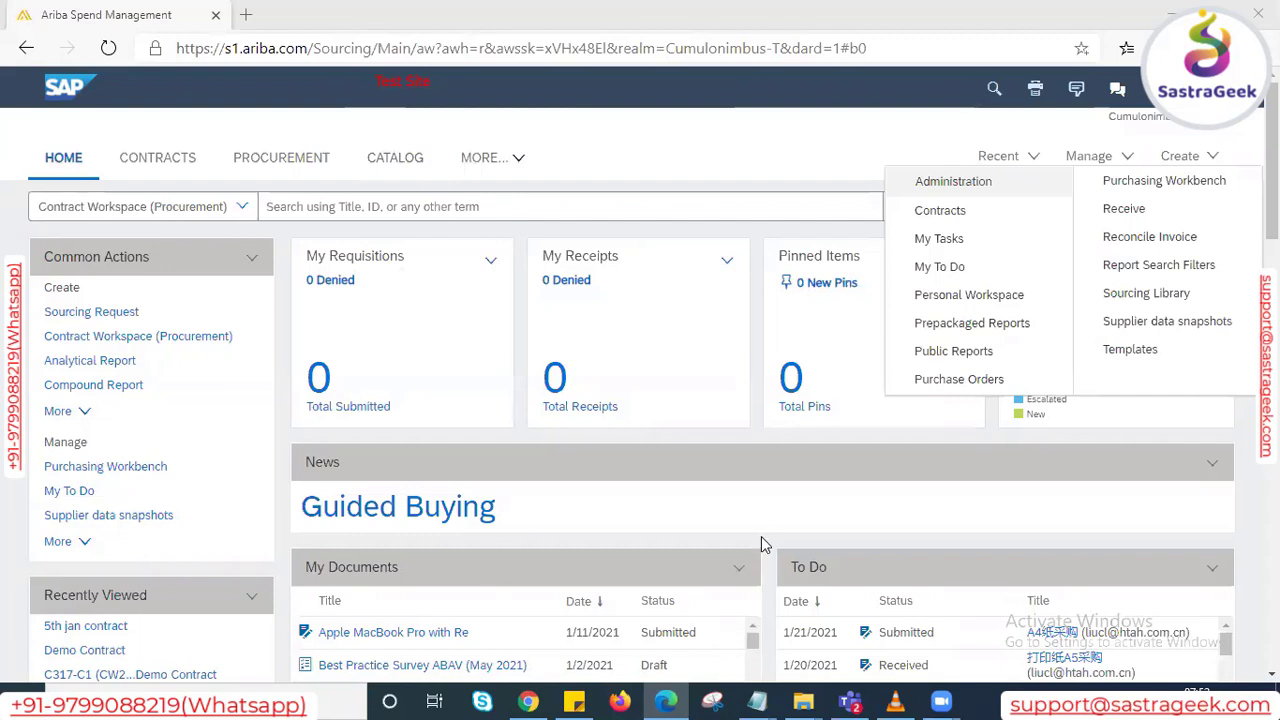
# Step: Switch to the Notepad file 2 and write the heading "P2P Cycle:" below two blank lines
pyautogui.moveTo(757, 700)
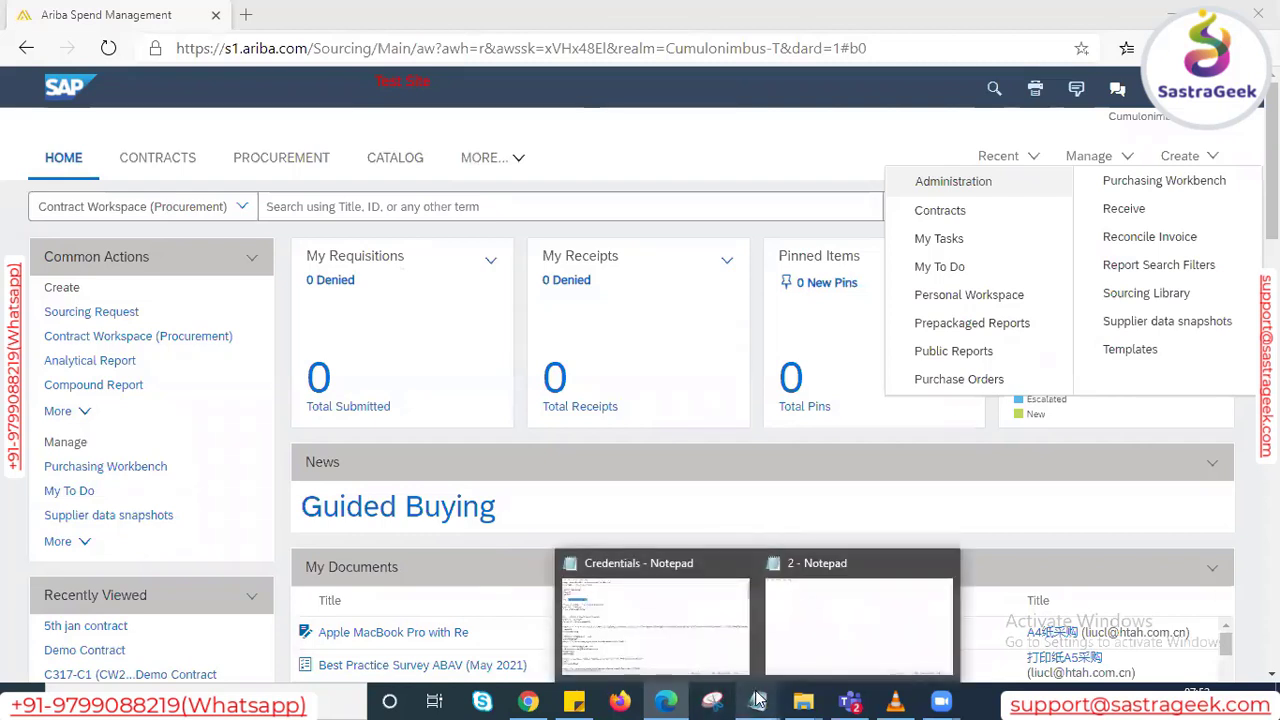
pyautogui.click(826, 610)
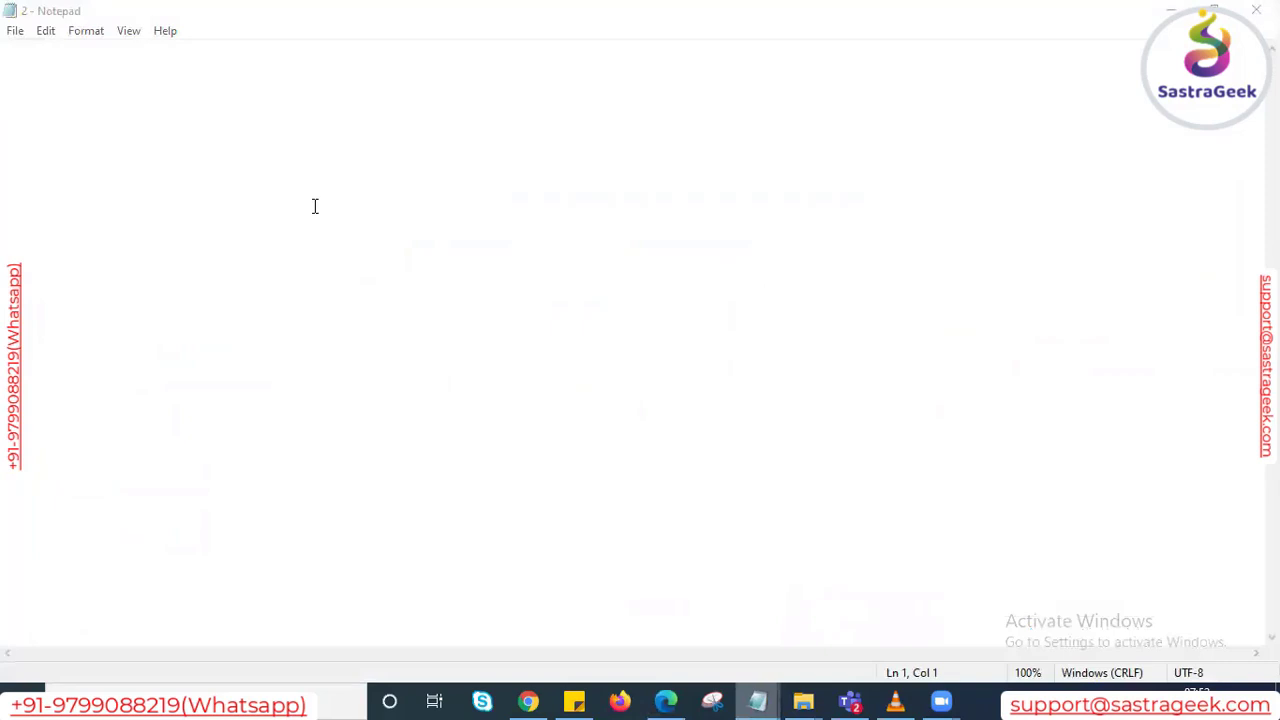
pyautogui.click(8, 83)
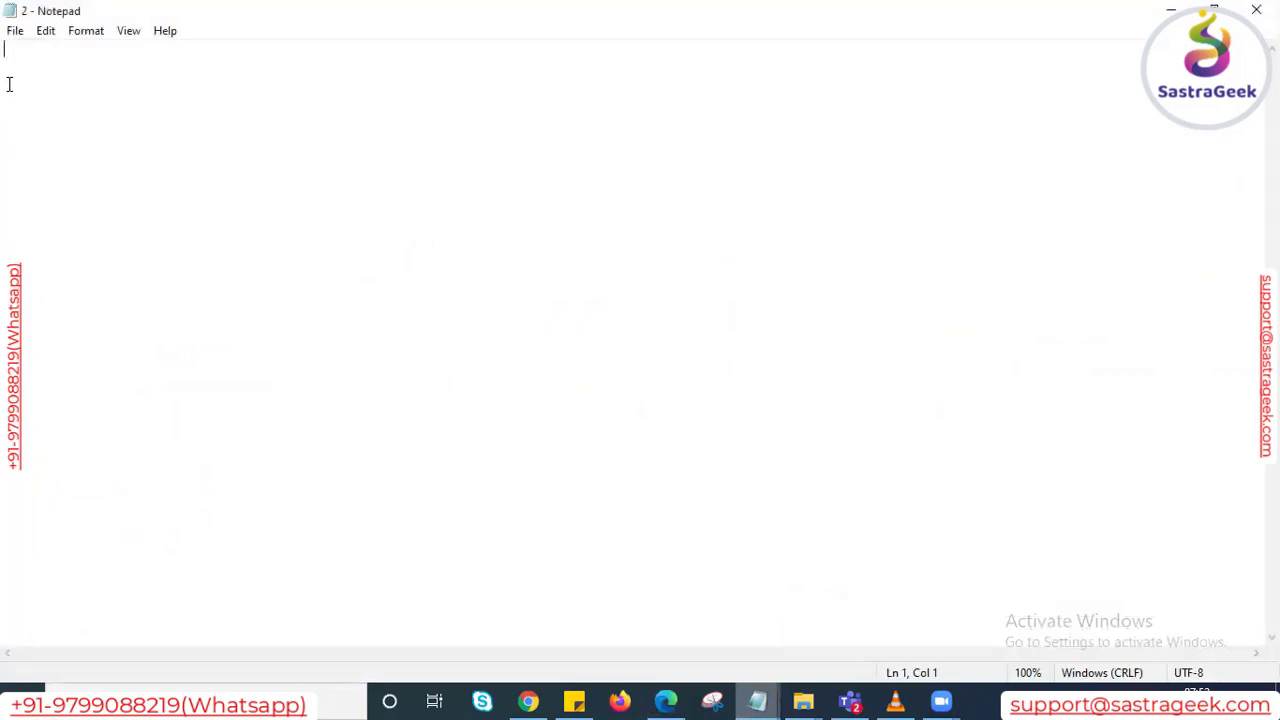
pyautogui.press('Return')
pyautogui.press('Return')
pyautogui.write('P2P Cycle:')
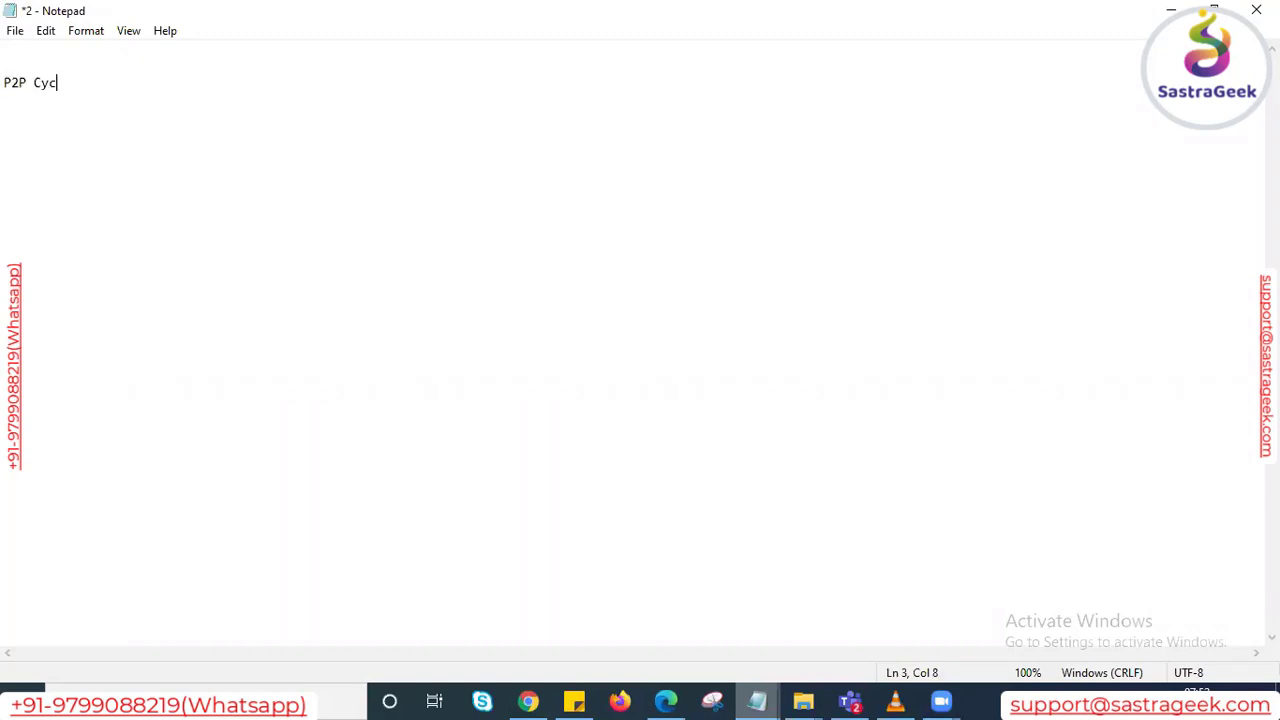
# Step: Below the P2P Cycle heading, write the flow "PR in Ariba -----> PO in Ariba-----> PR/PO information will be there in S4---"
pyautogui.press('Return')
pyautogui.press('Return')
pyautogui.write('PR in Ariba -----> PO in ')
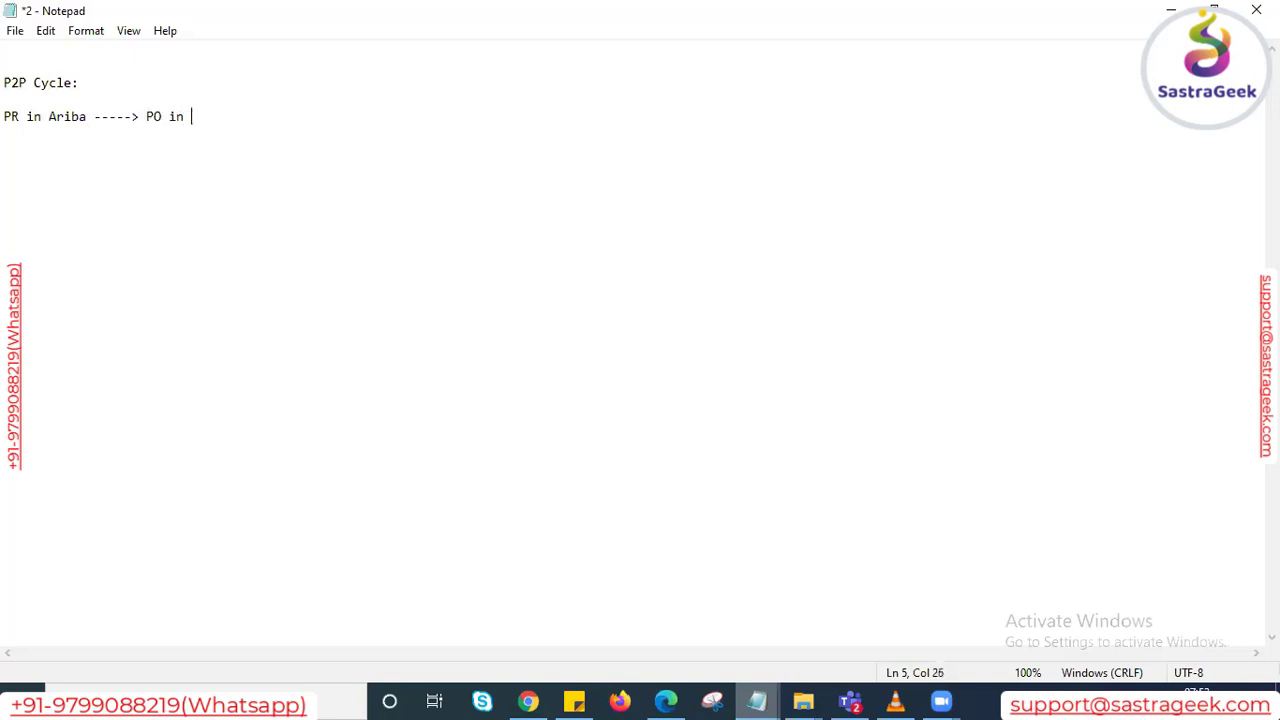
pyautogui.write('Ariba')
pyautogui.write('-----> PR/PO informato')
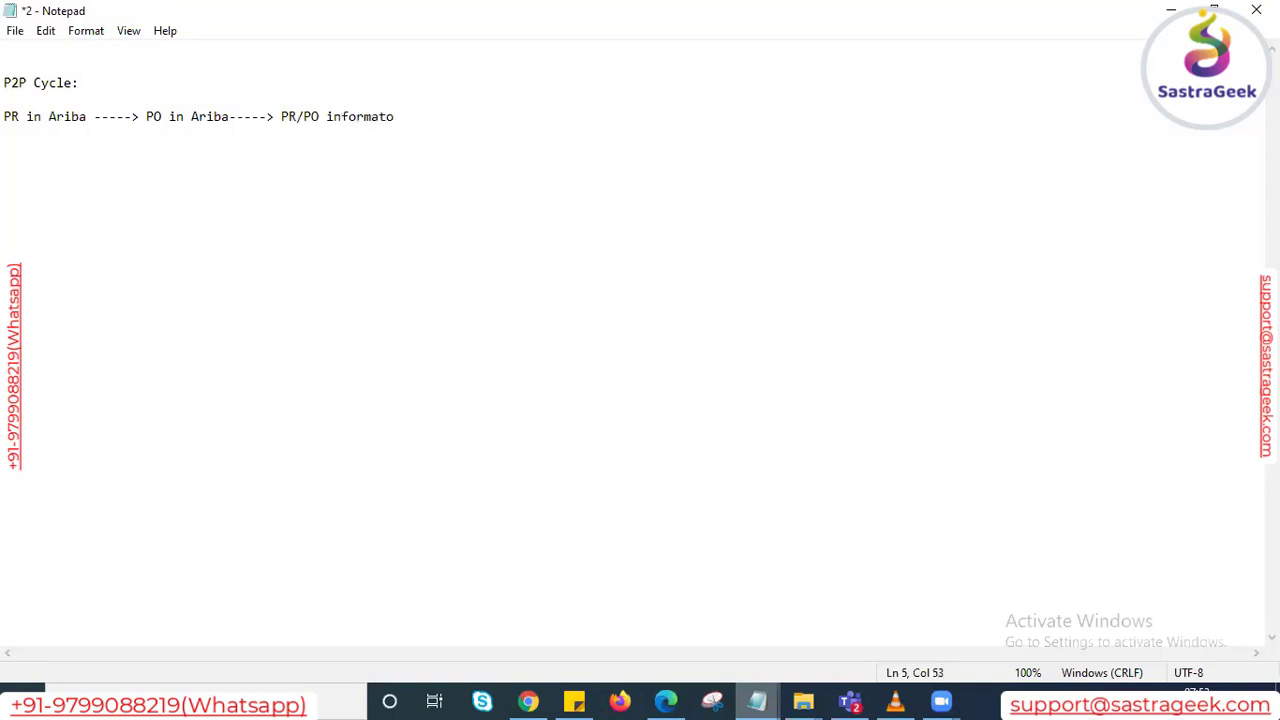
pyautogui.press('BackSpace')
pyautogui.write('ion will be there in ')
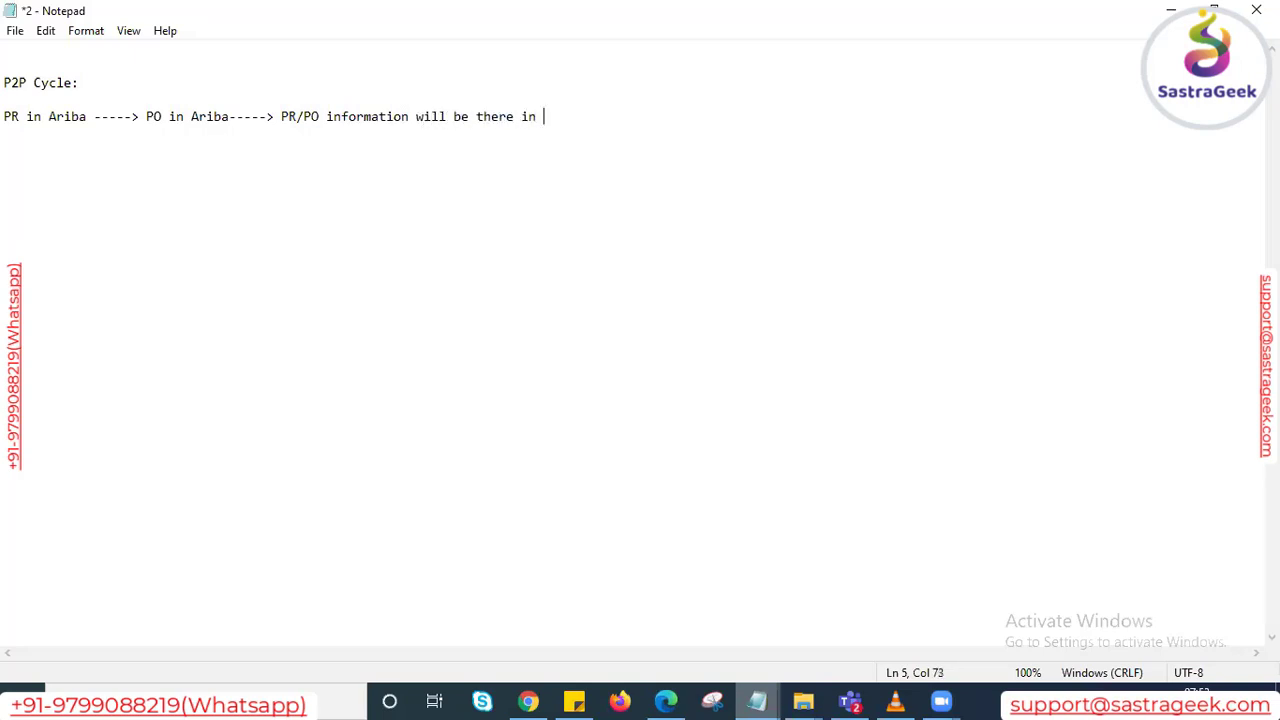
pyautogui.write('S4---')
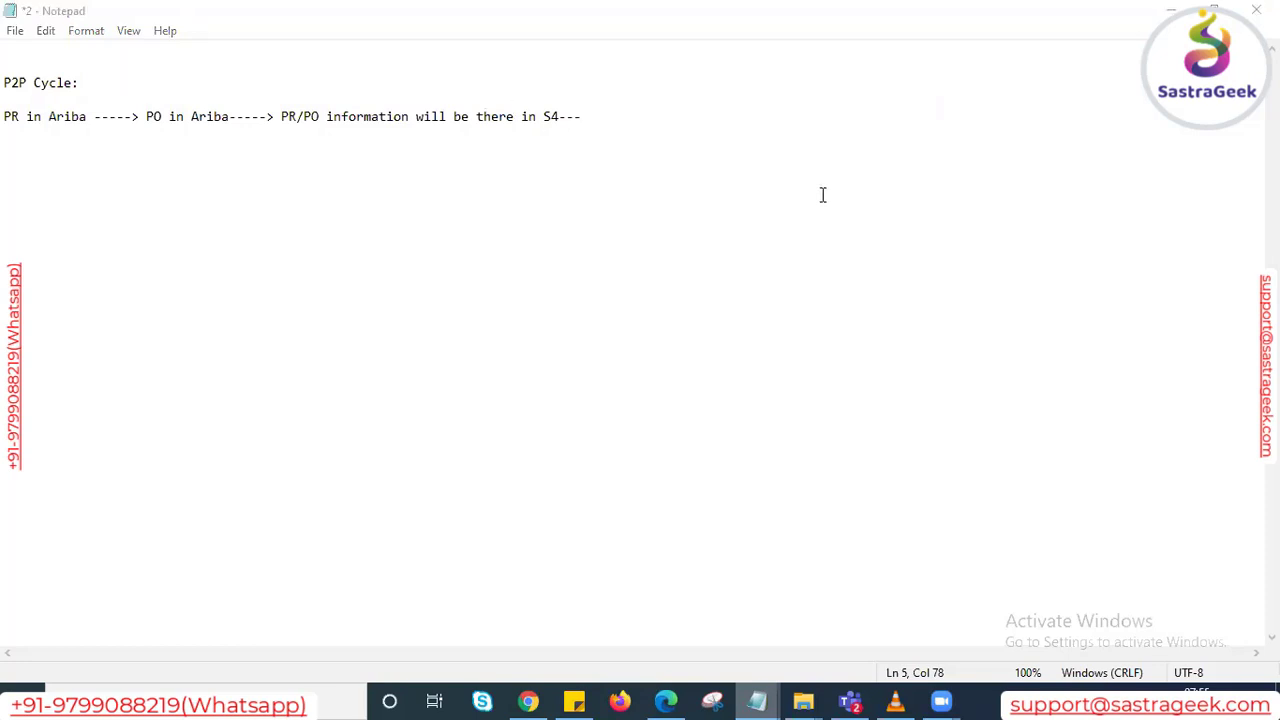
pyautogui.click(592, 116)
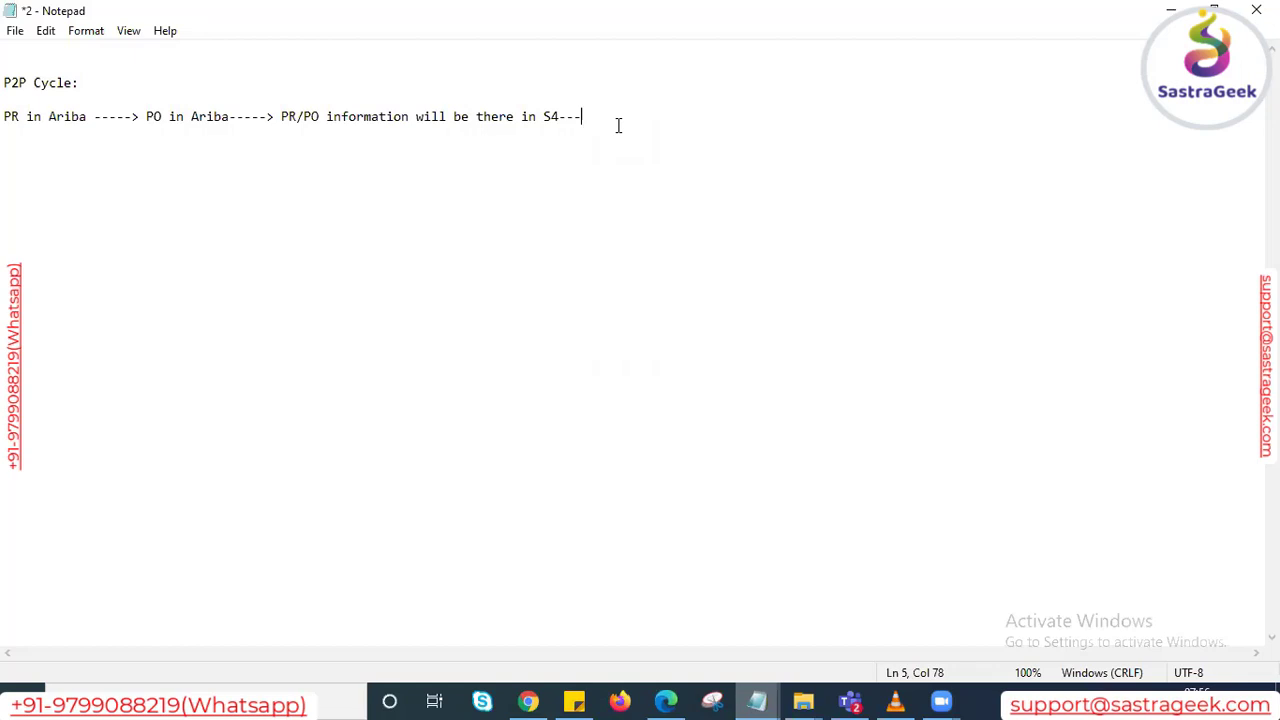
# Step: Switch back to the SAP Ariba dashboard in Edge and dismiss the open Manage options
pyautogui.moveTo(665, 700)
pyautogui.click(640, 604)
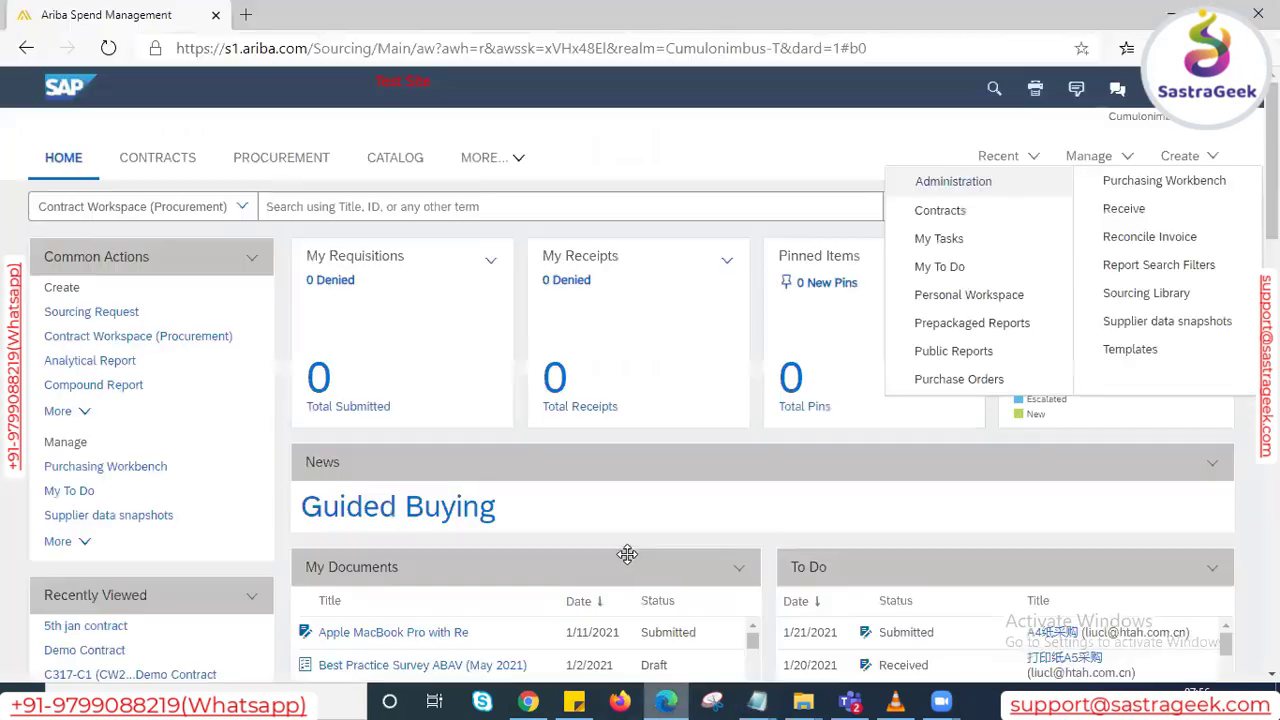
pyautogui.click(539, 455)
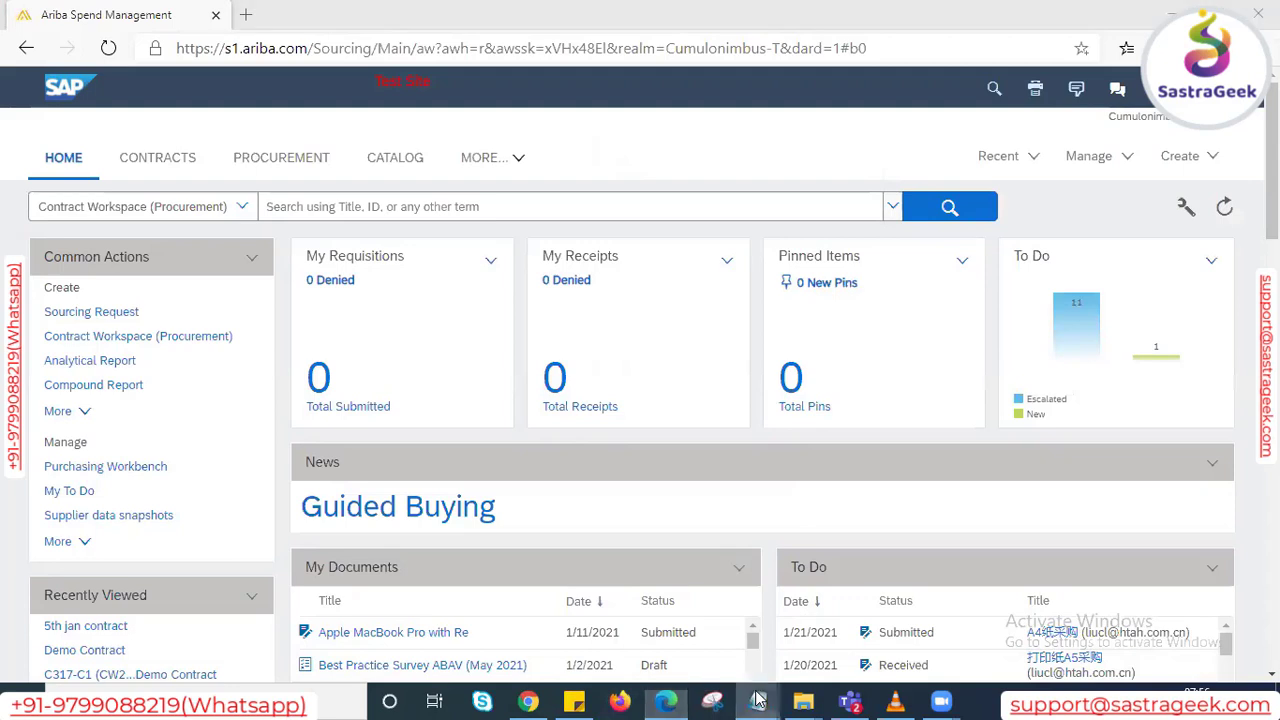
# Step: Return to the Notepad file 2 and add the heading "SAP Ariba SOlutions:" below the P2P flow, separated by blank lines
pyautogui.moveTo(757, 700)
pyautogui.click(801, 629)
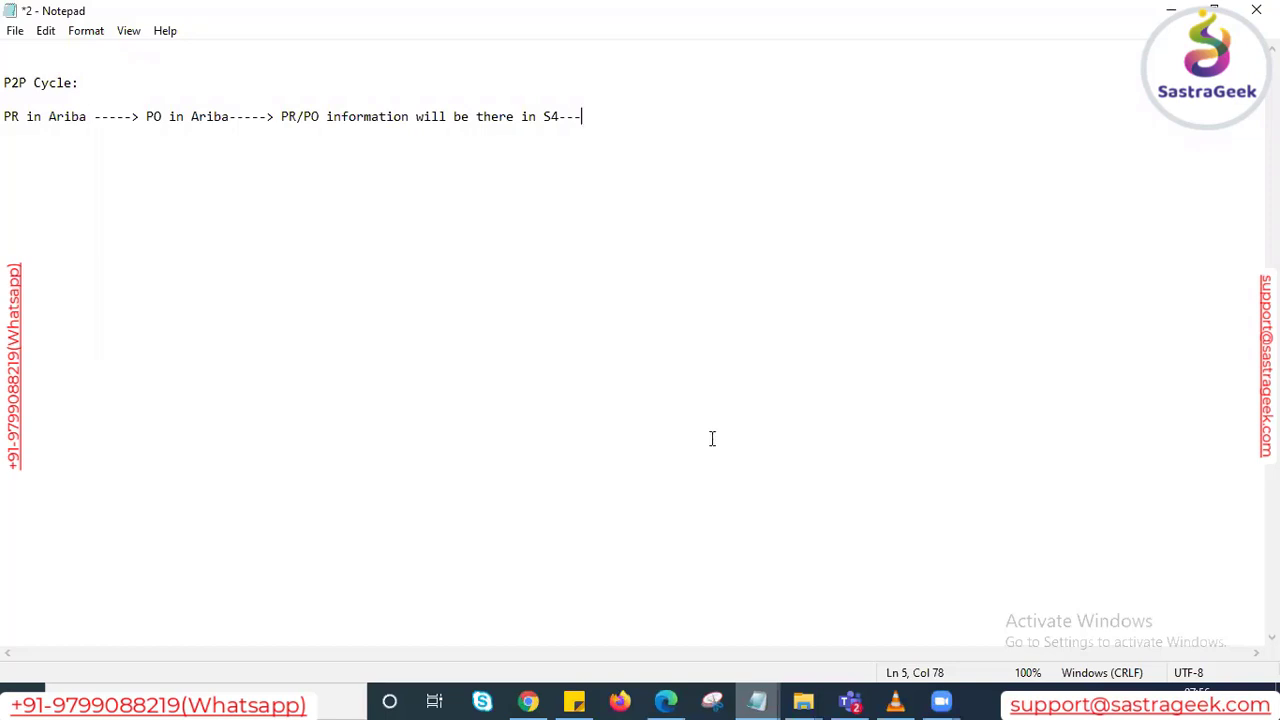
pyautogui.press('Return')
pyautogui.press('Return')
pyautogui.press('Return')
pyautogui.write('SAP')
pyautogui.press('BackSpace')
pyautogui.write('Ariba SO1')
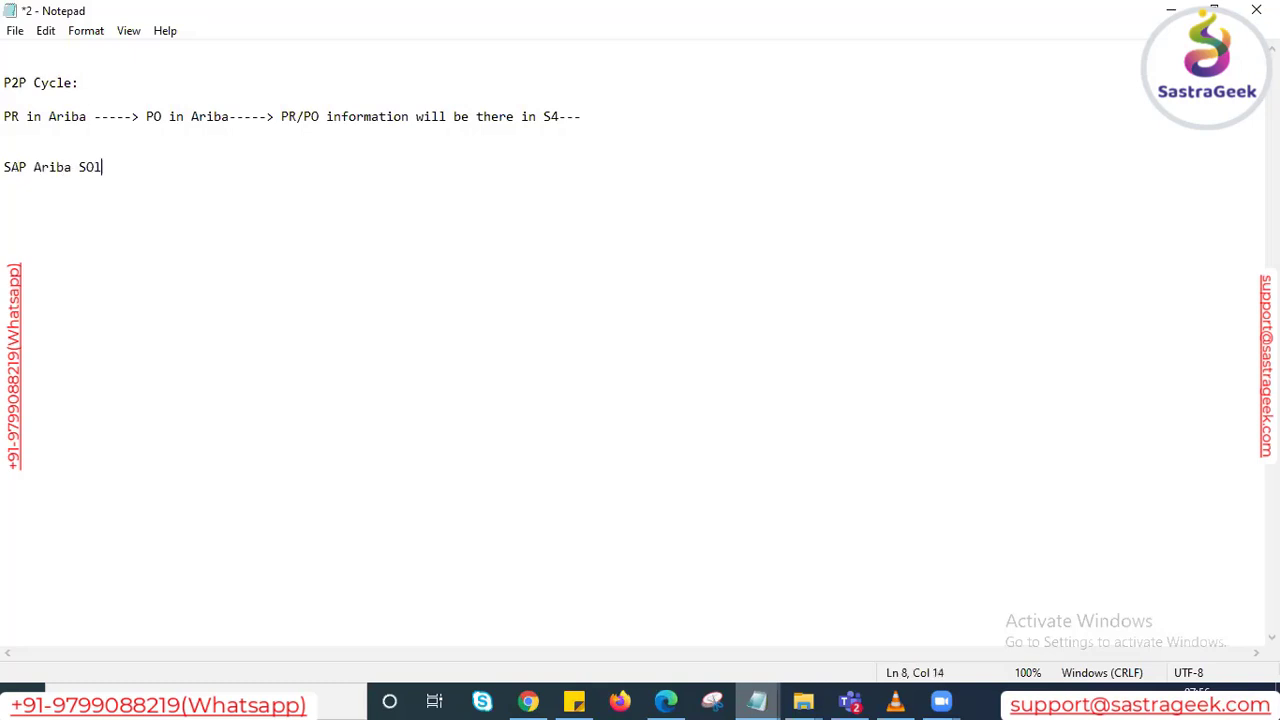
pyautogui.write('utions:')
# Step: List "1) Upstream:" and "2) Downstream:" on separate lines under the SAP Ariba solutions heading
pyautogui.press('Return')
pyautogui.write('1) Upstream')
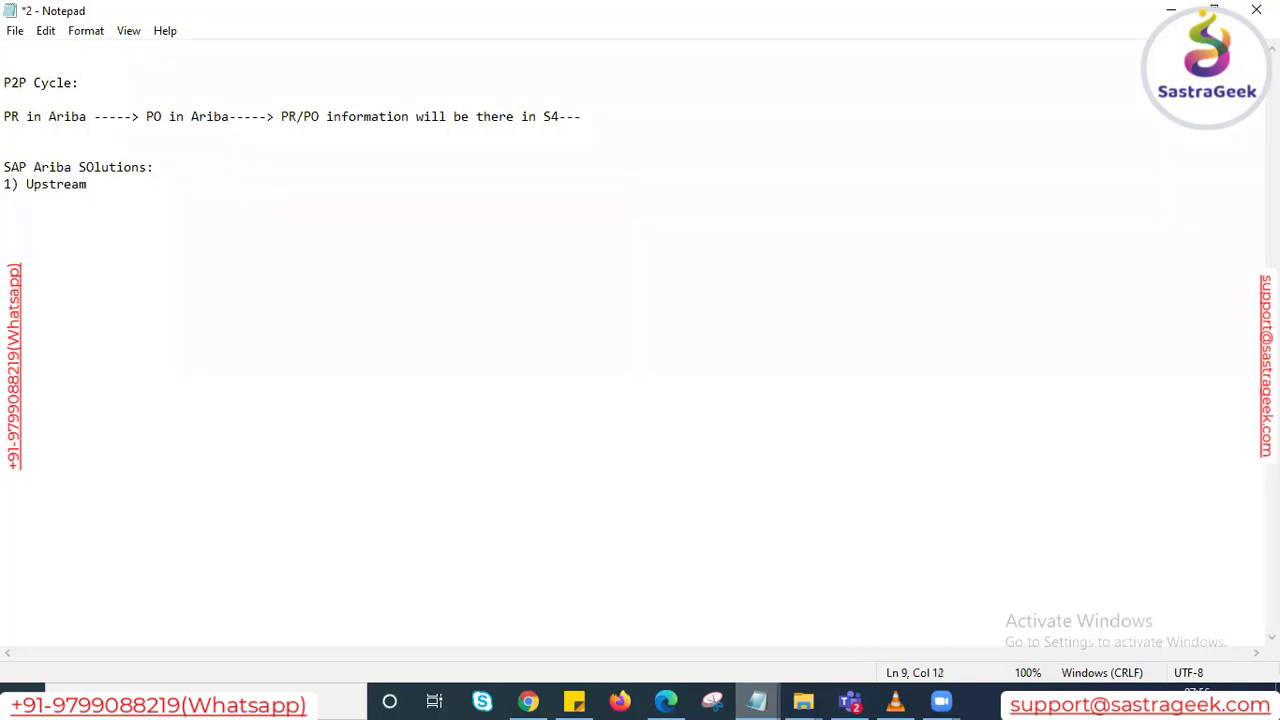
pyautogui.write(':')
pyautogui.press('Return')
pyautogui.write('2) Downstream')
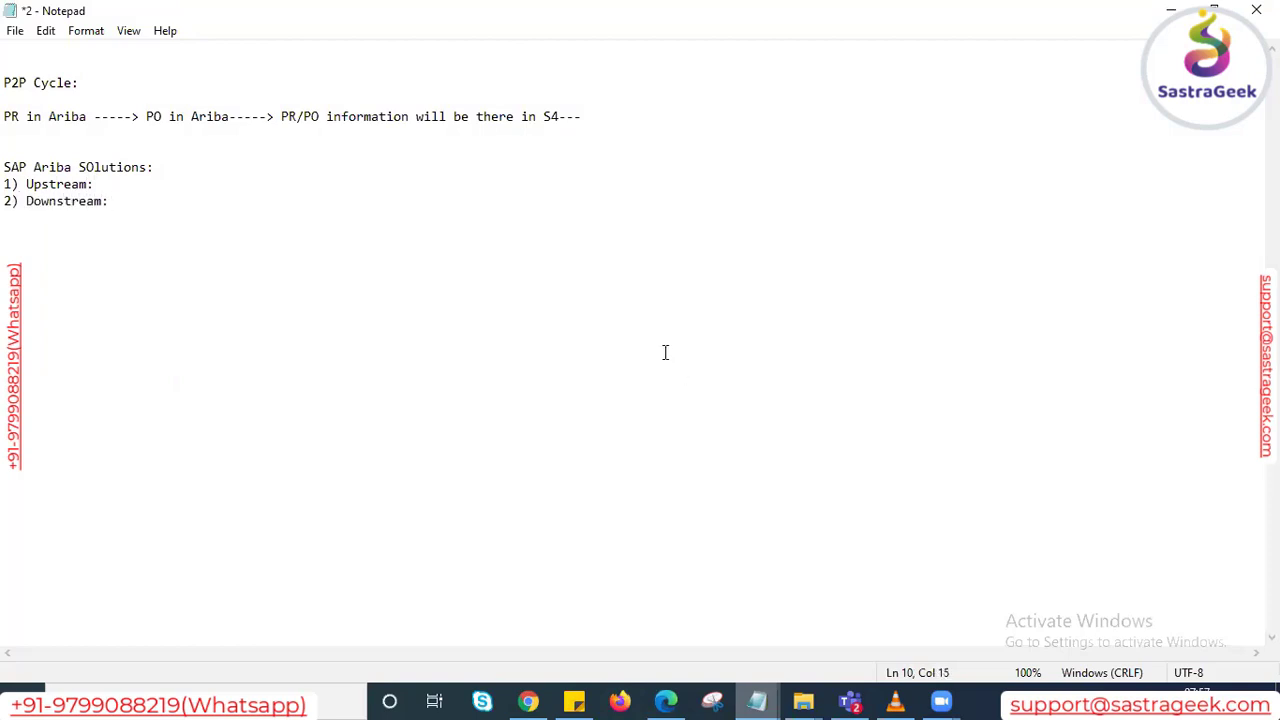
# Step: Fill in Upstream with "Supplier, Sourcing & COntract" and Downstream with "Procurement and catalog"
pyautogui.click(98, 187)
pyautogui.write('Supplier, ')
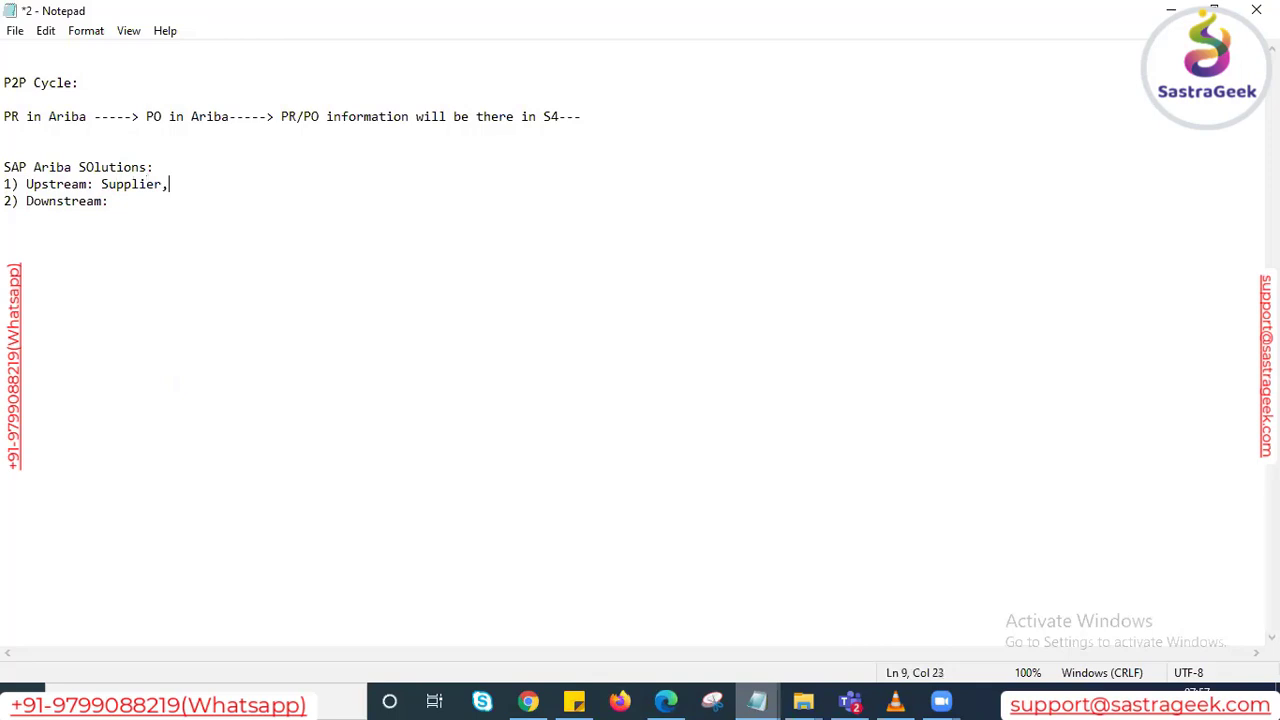
pyautogui.write('Sourcing & COntract')
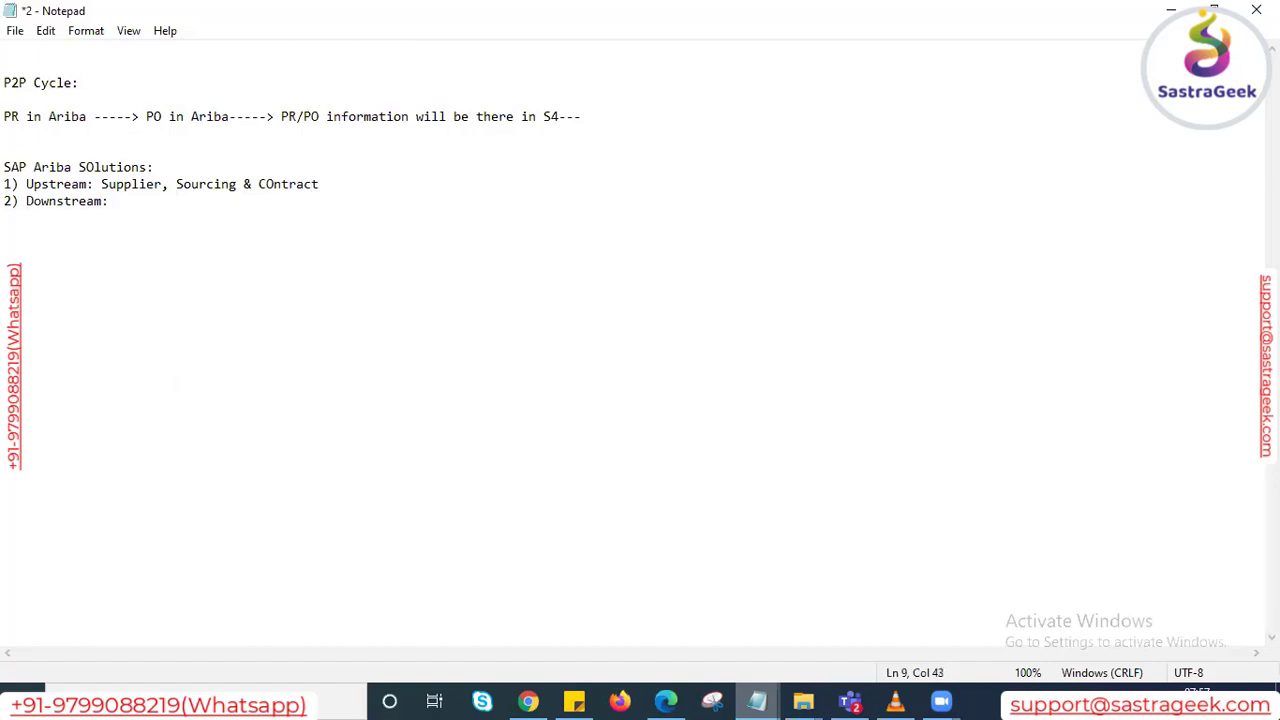
pyautogui.click(122, 201)
pyautogui.write('Procuremen')
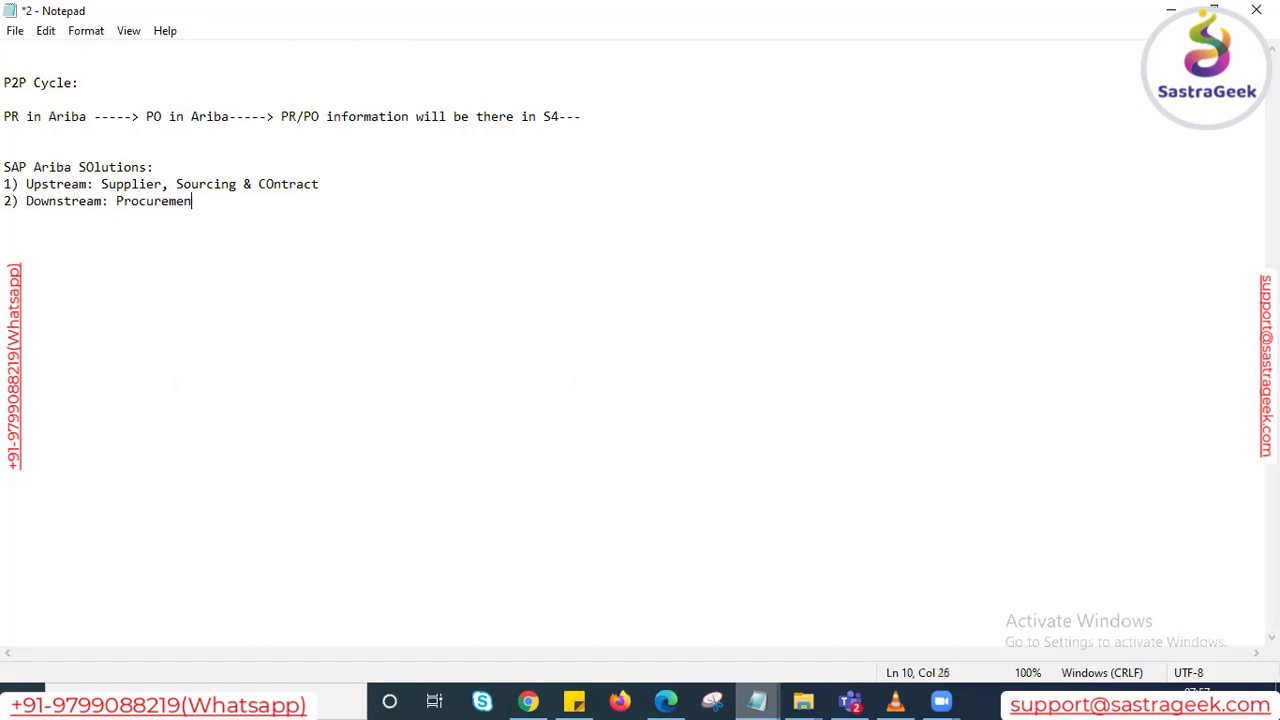
pyautogui.write('t and catalog')
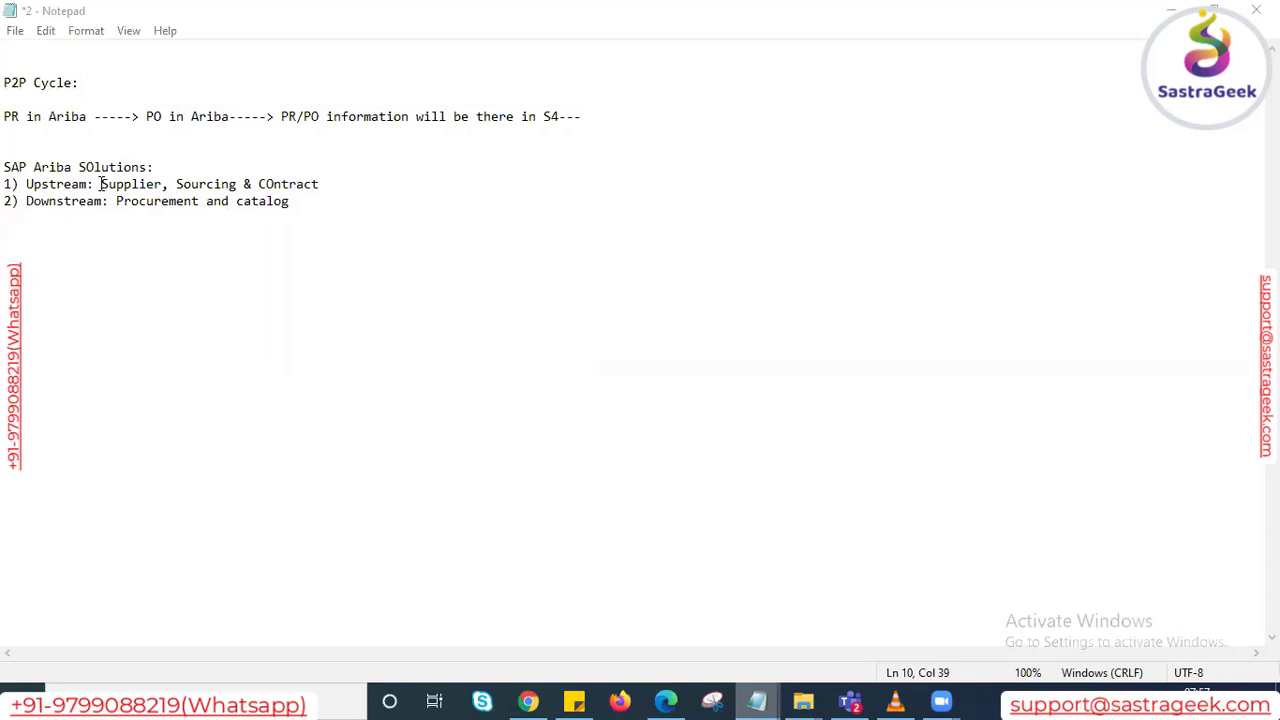
# Step: Add the heading "S2P Process:" after a blank line below the Downstream entry
pyautogui.click(299, 207)
pyautogui.press('Return')
pyautogui.press('Return')
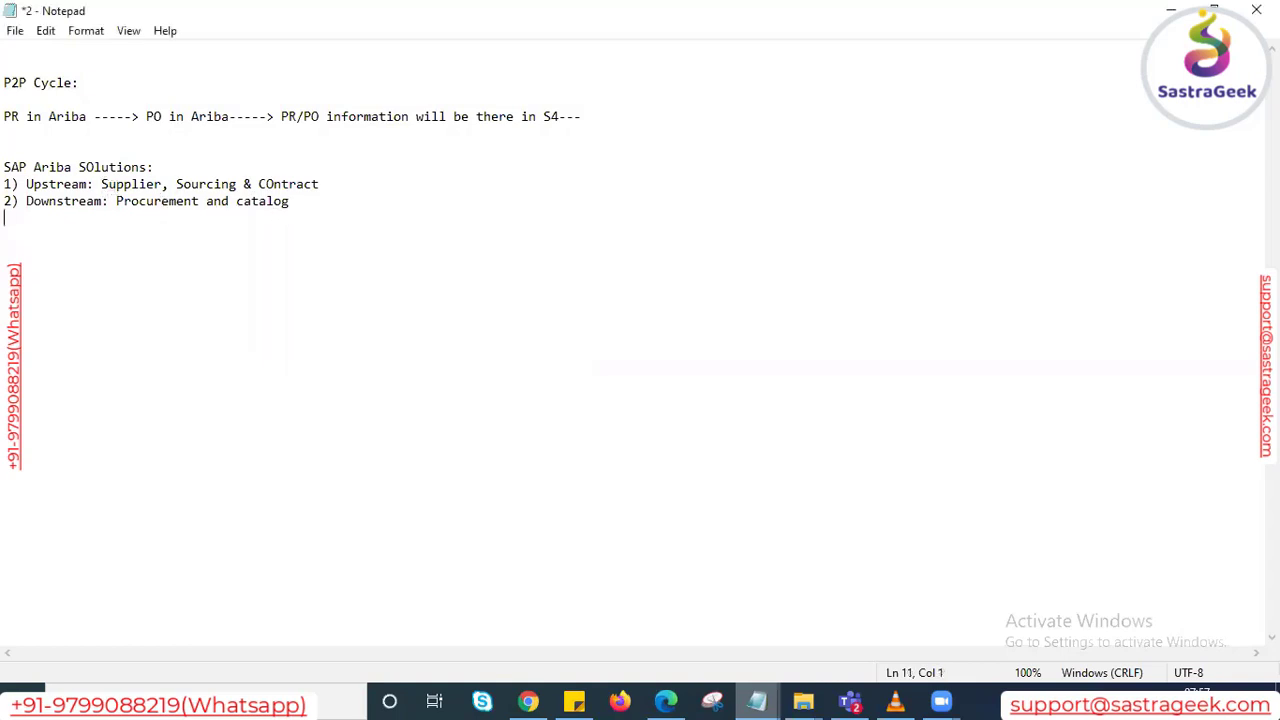
pyautogui.write('S2P Process:')
# Step: Highlight Supplier, the P in S2P, the Upstream modules and Procurement to relate them to the S2P process
pyautogui.moveTo(101, 184); pyautogui.dragTo(163, 185)
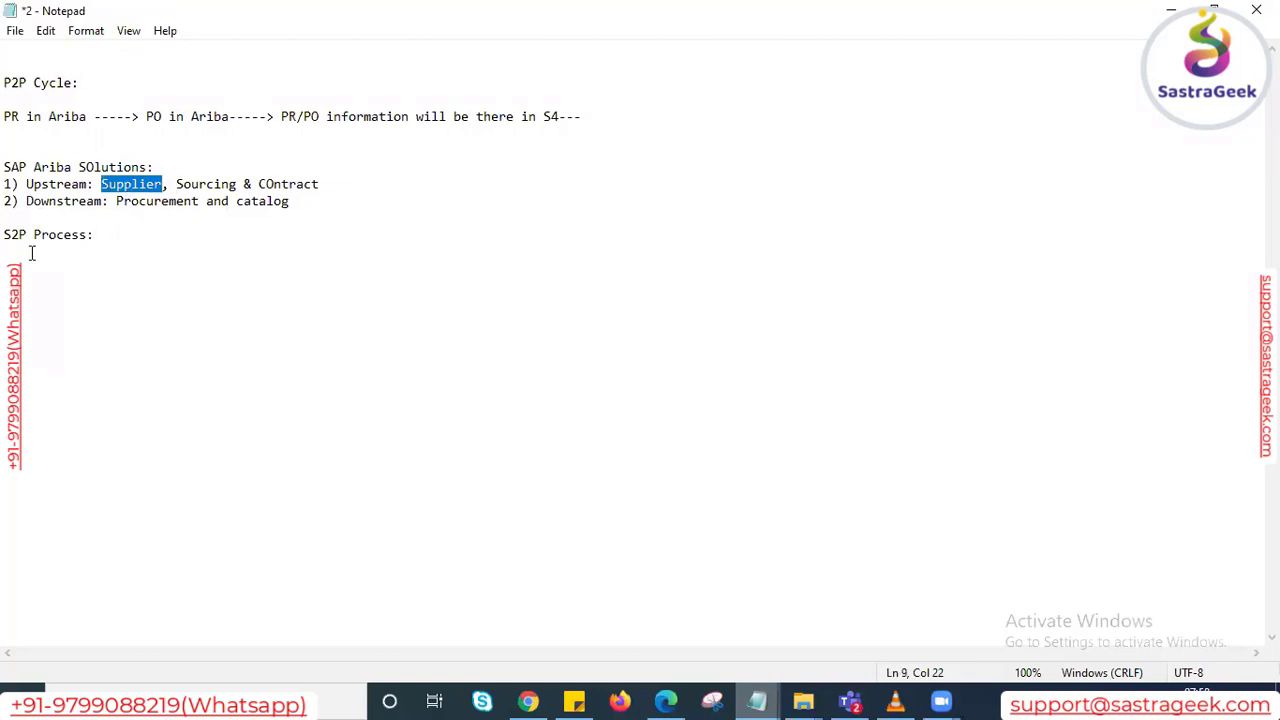
pyautogui.moveTo(17, 233); pyautogui.dragTo(29, 234)
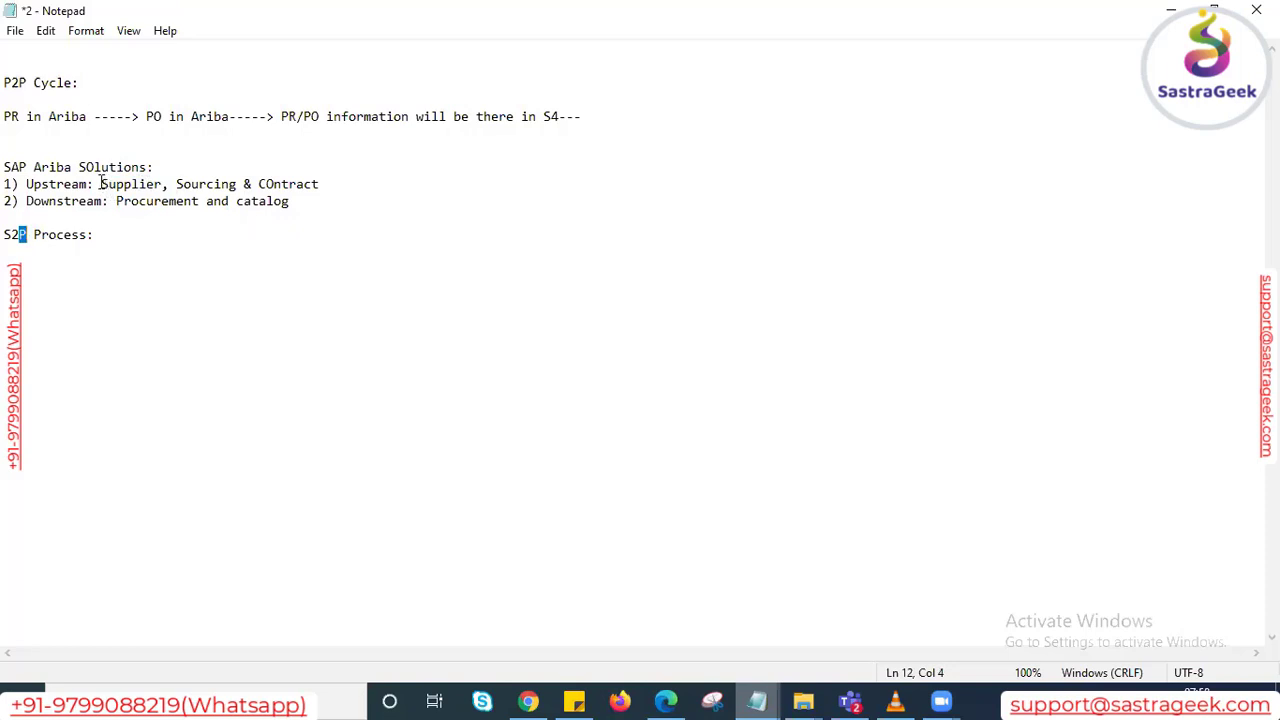
pyautogui.moveTo(101, 184); pyautogui.dragTo(322, 187)
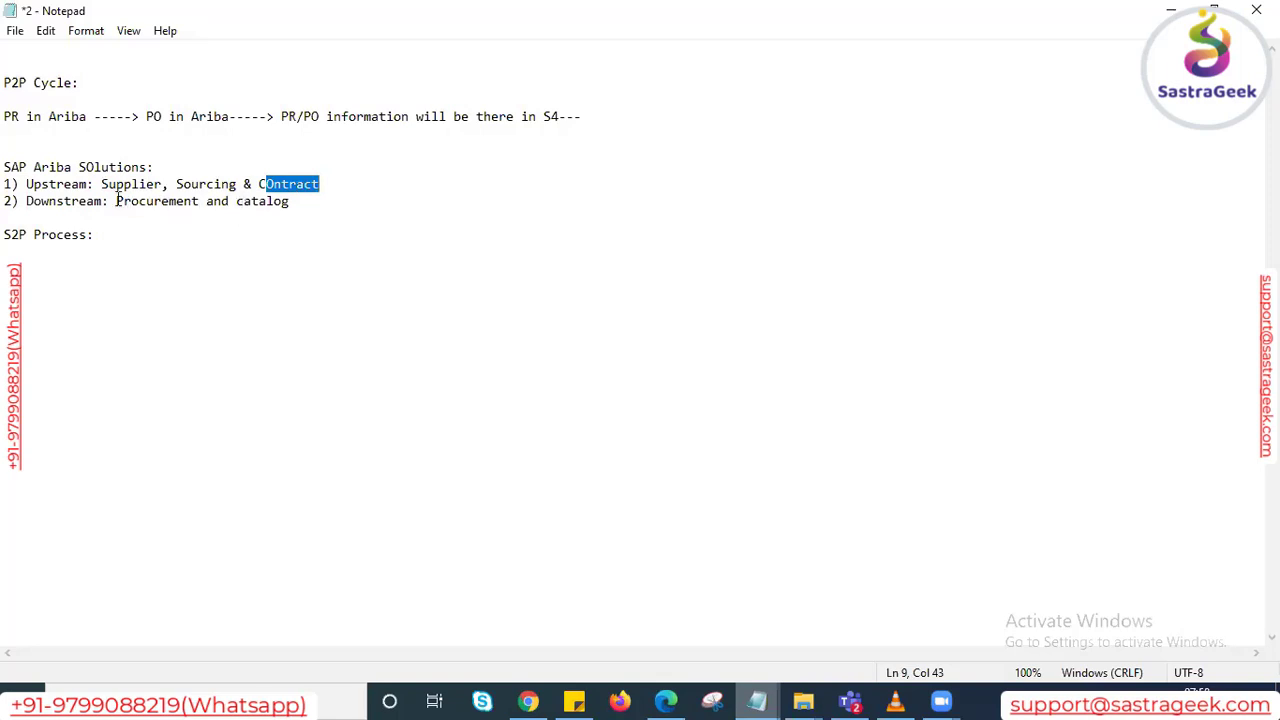
pyautogui.moveTo(117, 201); pyautogui.dragTo(203, 201)
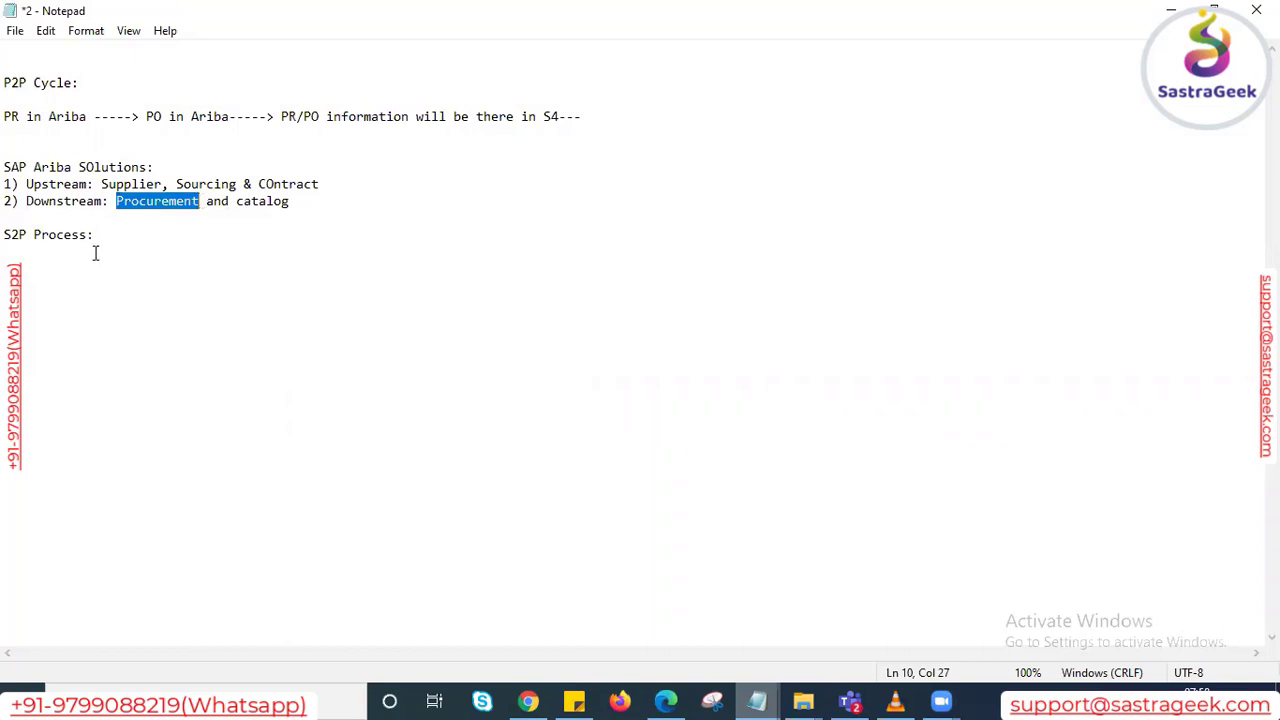
# Step: Add the line "Supplier-" after a blank line below the S2P Process heading
pyautogui.moveTo(101, 184); pyautogui.dragTo(166, 184)
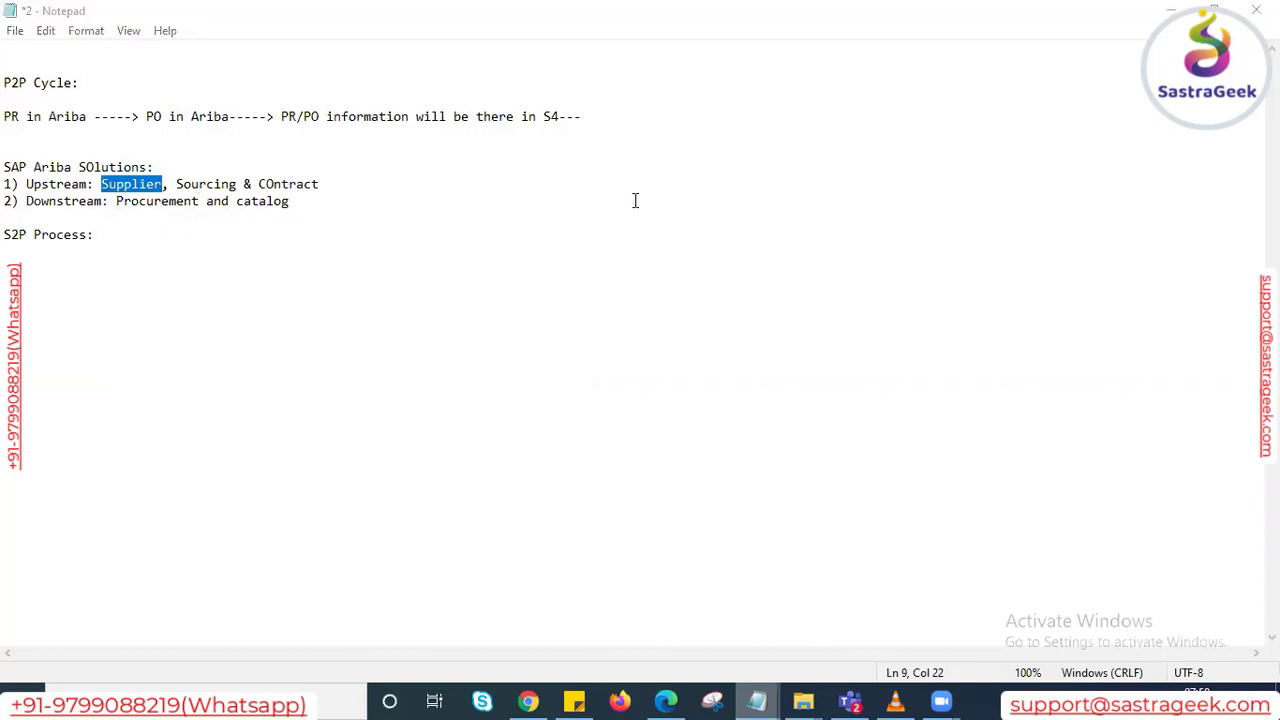
pyautogui.click(130, 231)
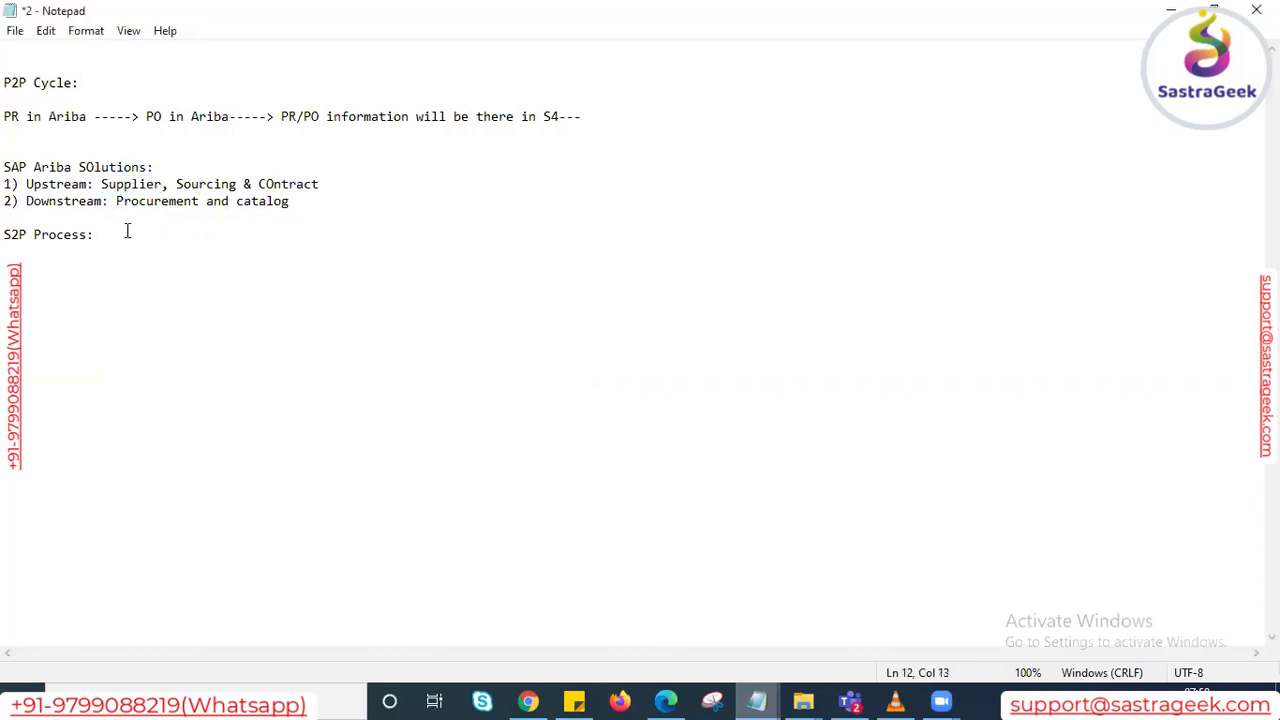
pyautogui.press('Return')
pyautogui.press('Return')
pyautogui.write('upplier-')
# Step: List SLP and SIPM on separate lines after a blank line below the Supplier entry
pyautogui.press('Return')
pyautogui.write('S')
pyautogui.press('Return')
pyautogui.write('SLP')
pyautogui.press('Return')
pyautogui.write('S SIMP')
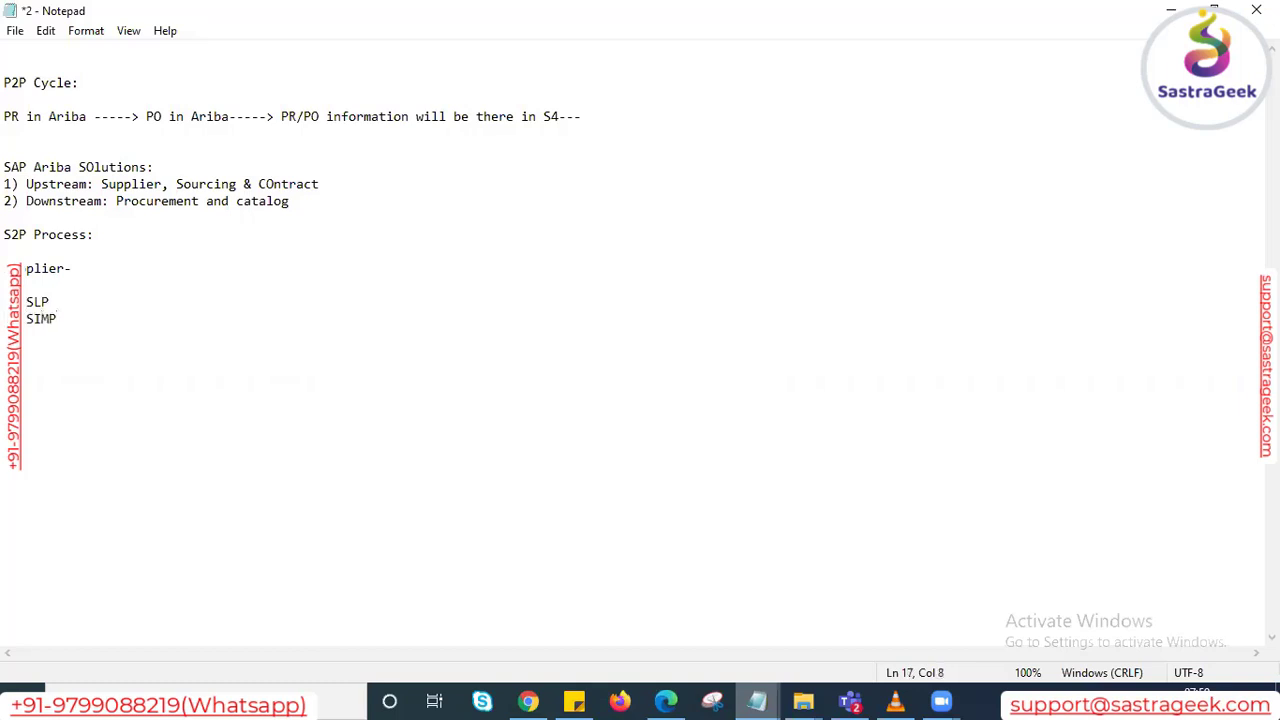
pyautogui.press('BackSpace')
pyautogui.press('BackSpace')
pyautogui.write('PM')
# Step: Spell out SLP on its line as ": Supplier lifecycle and performance management"
pyautogui.click(58, 301)
pyautogui.write(': Supplier lifec')
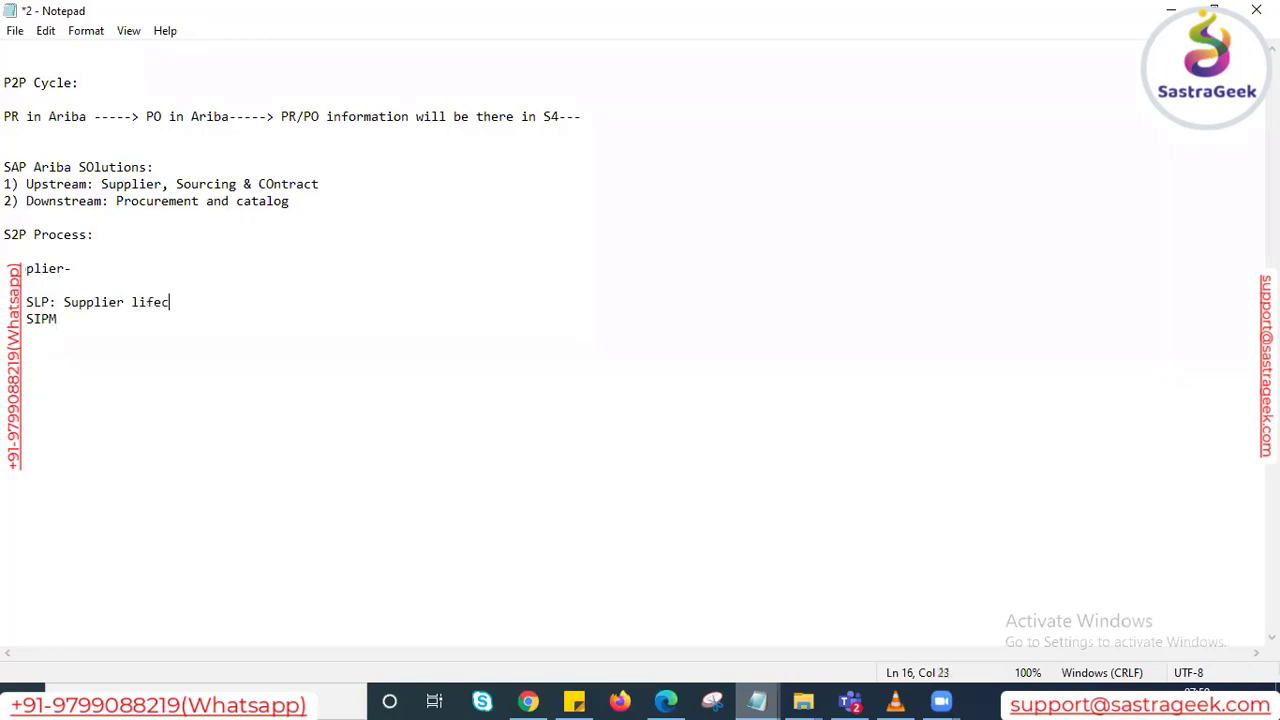
pyautogui.write('ycle and performan')
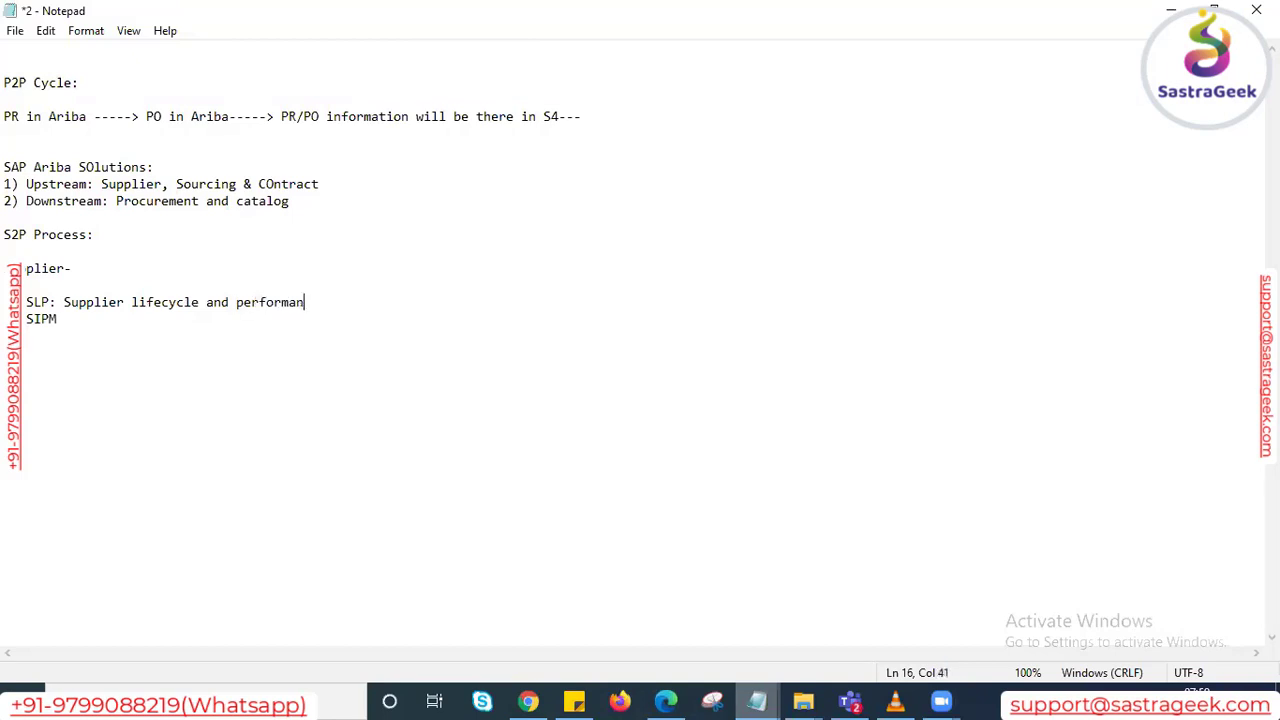
pyautogui.write('ce management')
# Step: Spell out SIPM on its line as ": Supplier information & Performance management"
pyautogui.click(57, 318)
pyautogui.write(': Supp')
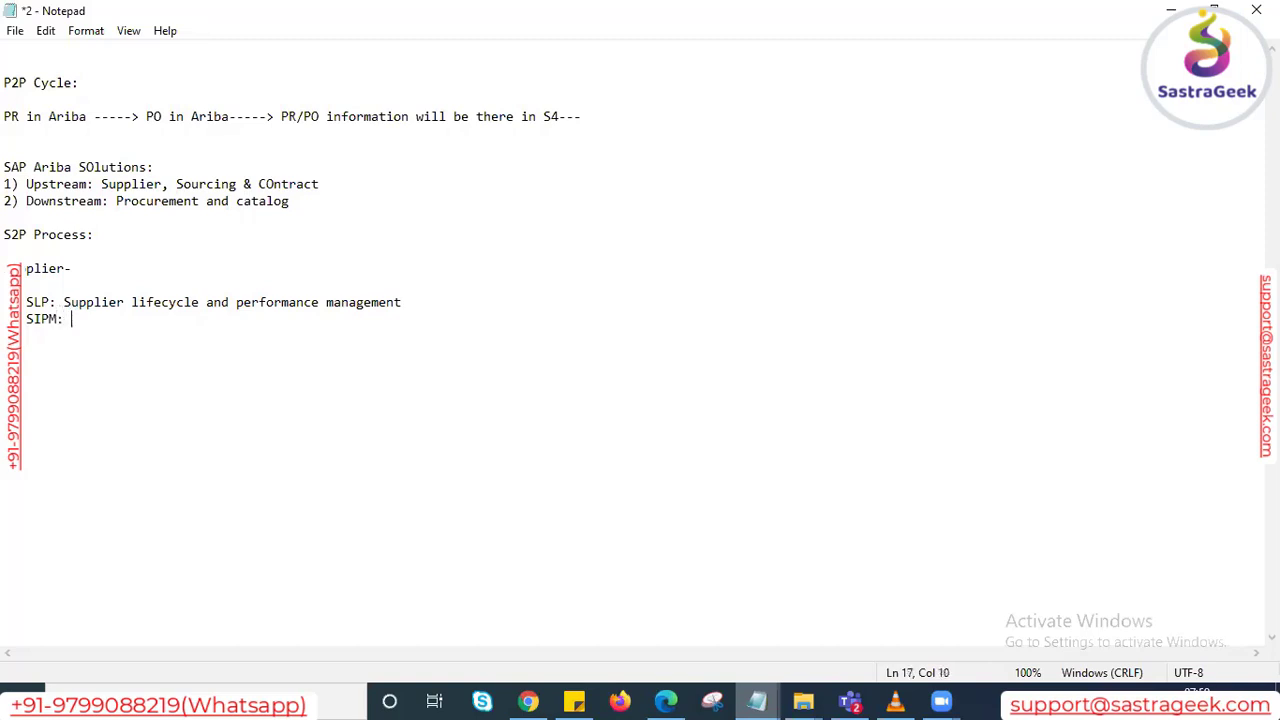
pyautogui.write('lier information ')
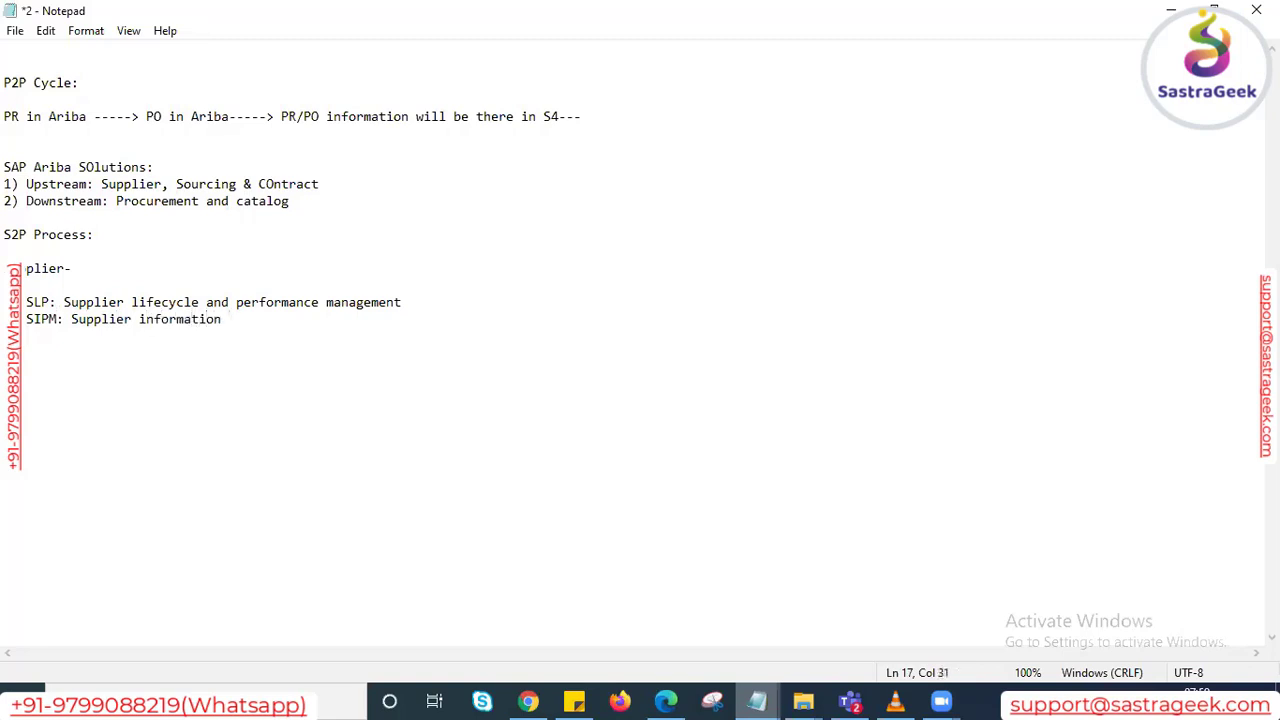
pyautogui.write('& Performance management')
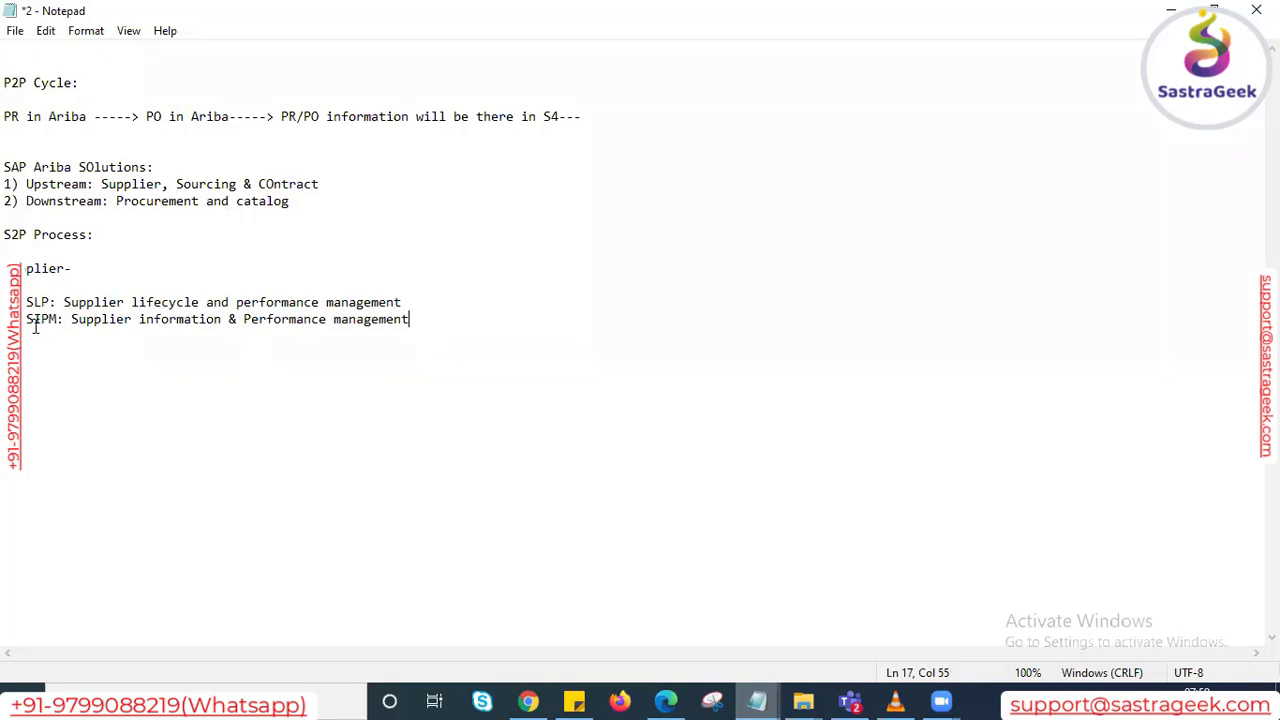
# Step: Highlight the full SIPM line and the full SLP line to point out the two supplier solutions
pyautogui.moveTo(6, 320); pyautogui.dragTo(421, 326)
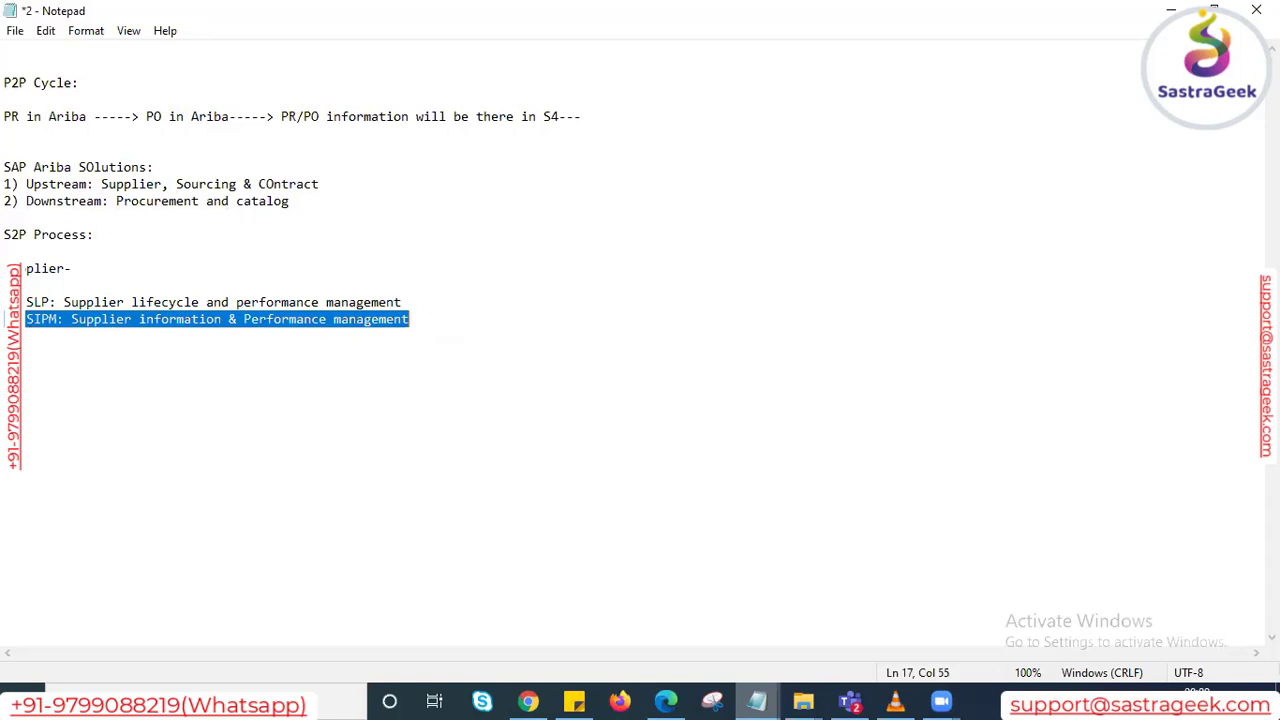
pyautogui.click(26, 319)
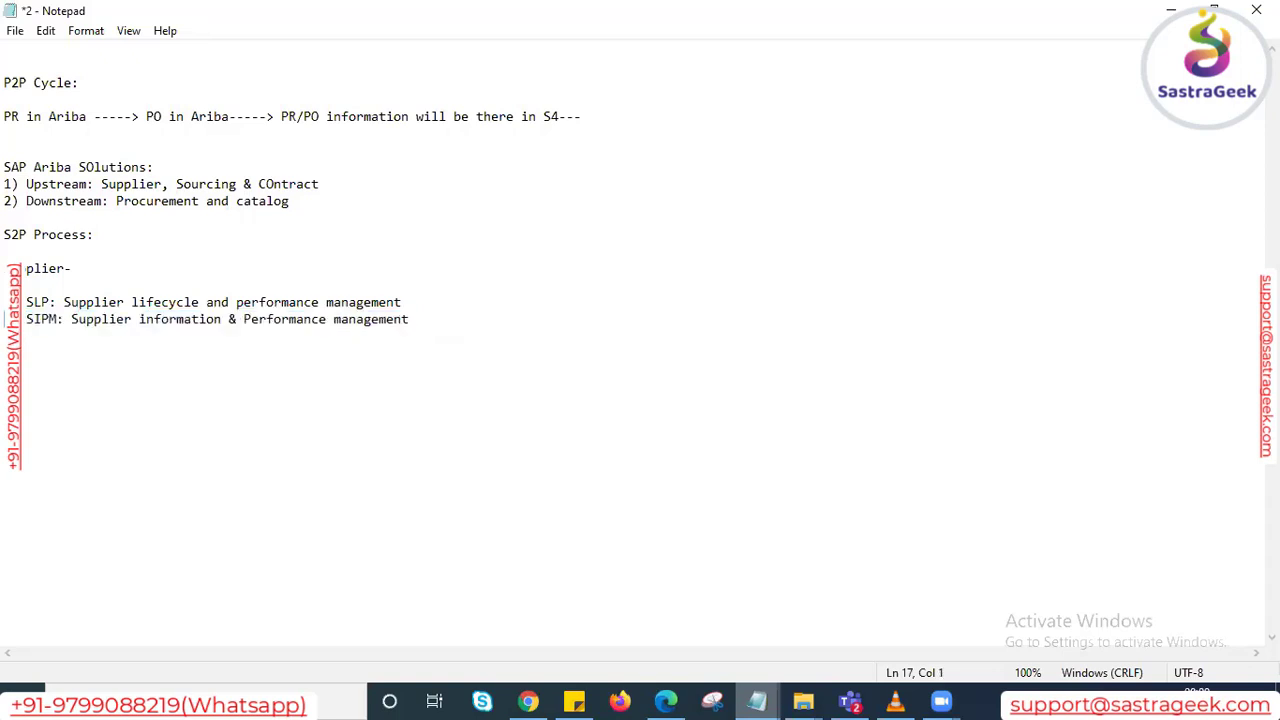
pyautogui.moveTo(26, 319); pyautogui.dragTo(416, 323)
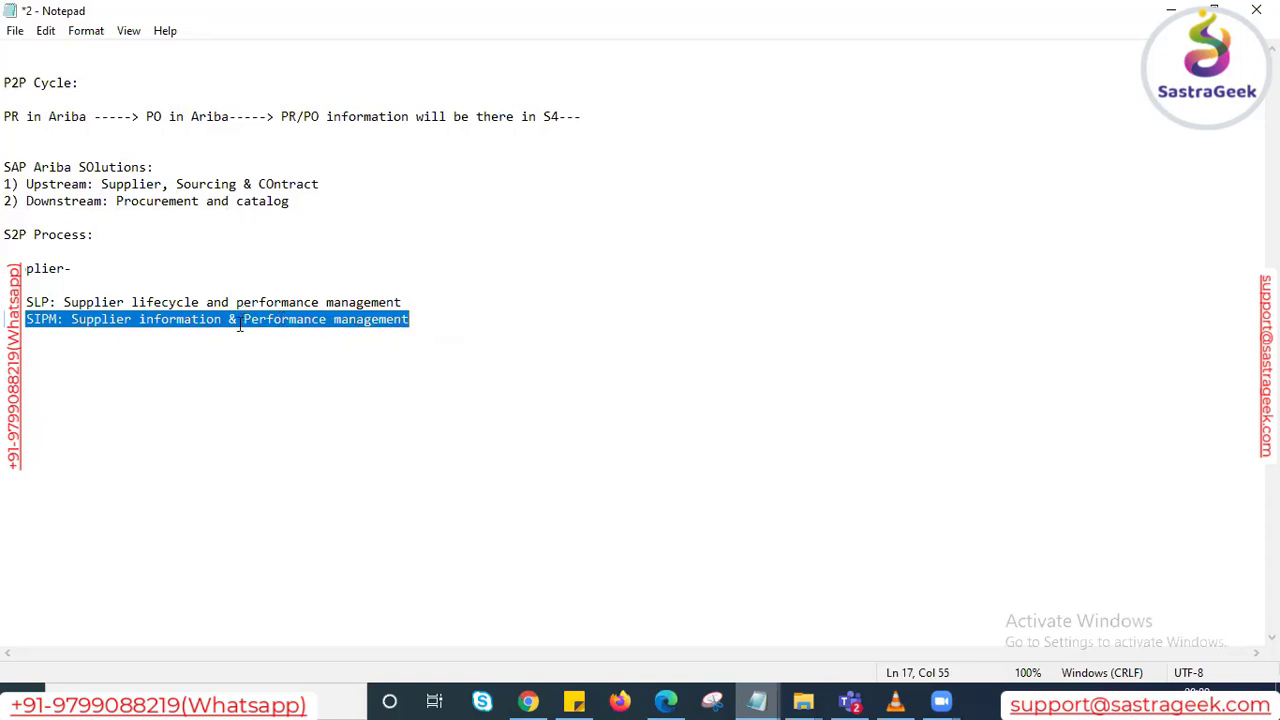
pyautogui.moveTo(26, 302); pyautogui.dragTo(405, 302)
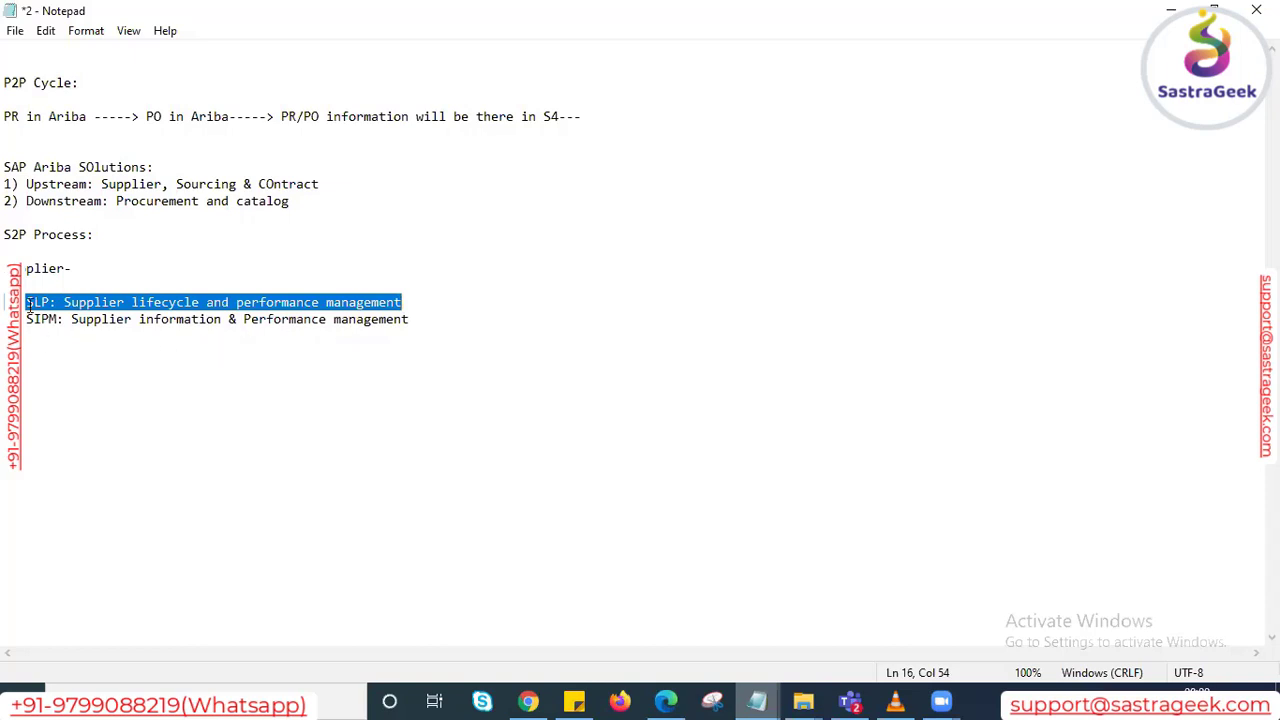
# Step: Highlight the SLP and SIPM abbreviations in turn to compare the two supplier solutions
pyautogui.moveTo(26, 302); pyautogui.dragTo(59, 302)
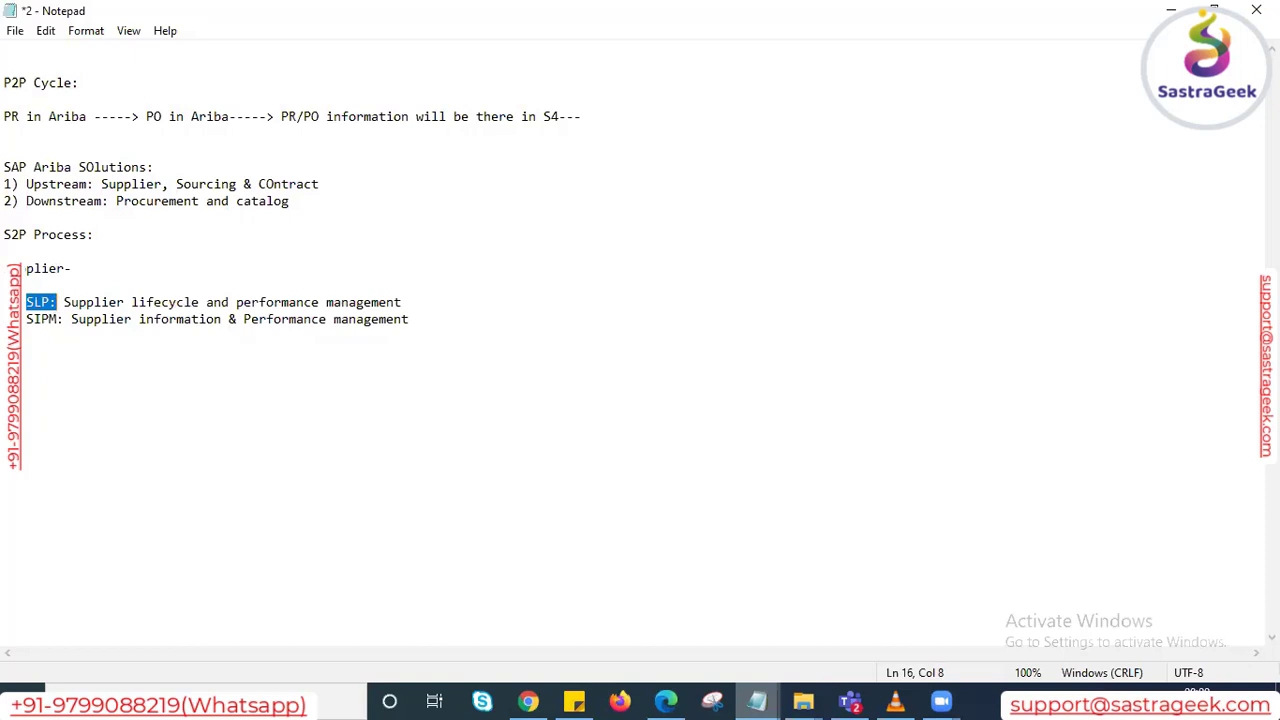
pyautogui.moveTo(27, 320); pyautogui.dragTo(65, 320)
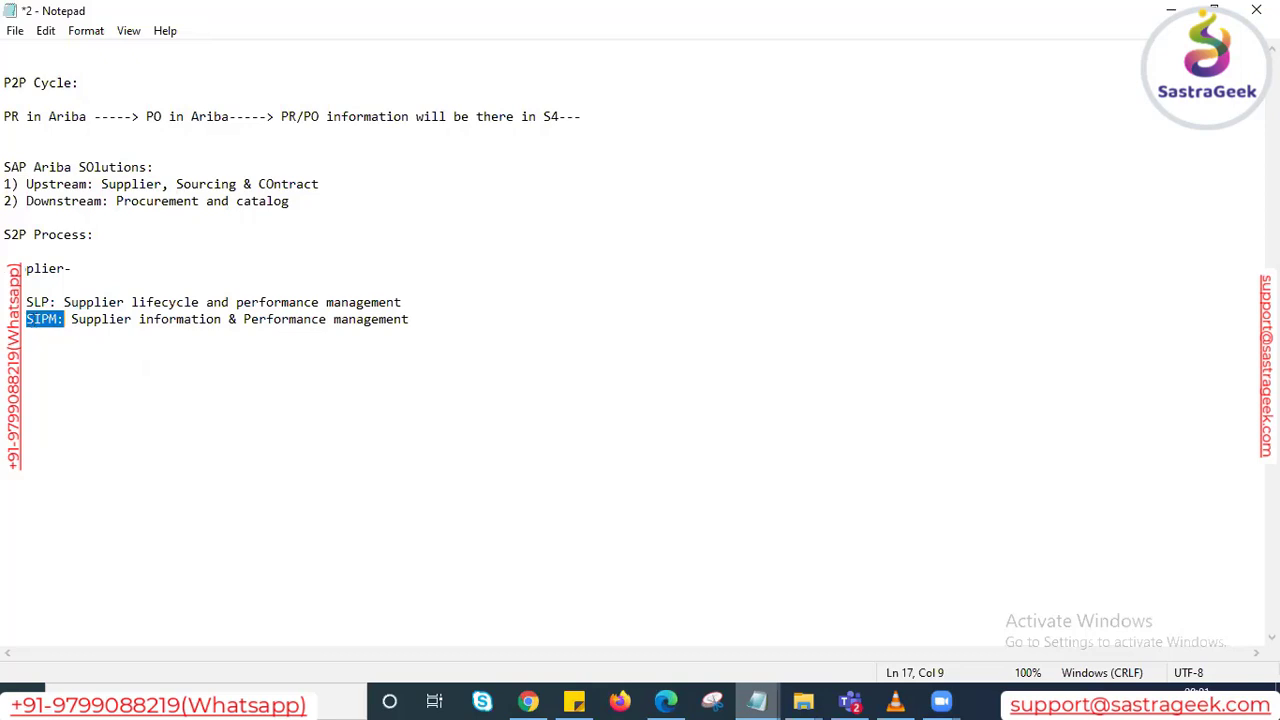
pyautogui.click(27, 319)
pyautogui.moveTo(27, 319); pyautogui.dragTo(72, 319)
pyautogui.click(26, 319)
pyautogui.moveTo(5, 319); pyautogui.dragTo(26, 302)
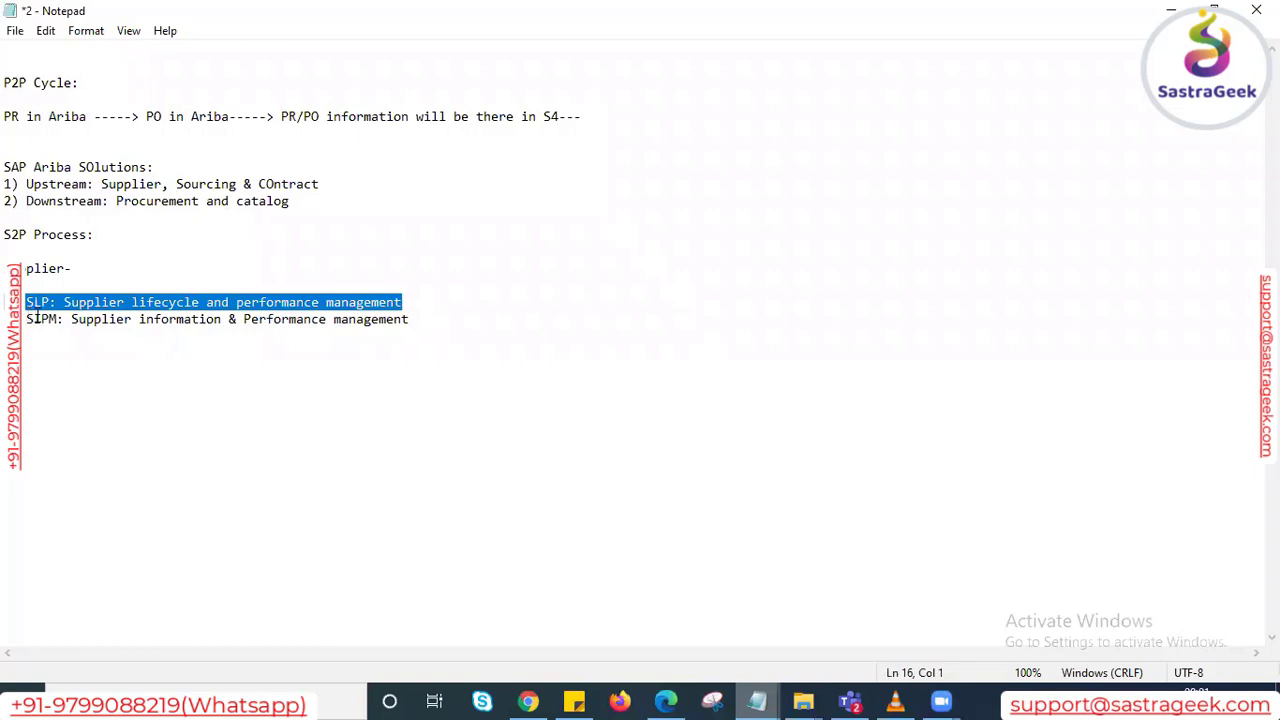
pyautogui.moveTo(26, 302); pyautogui.dragTo(52, 300)
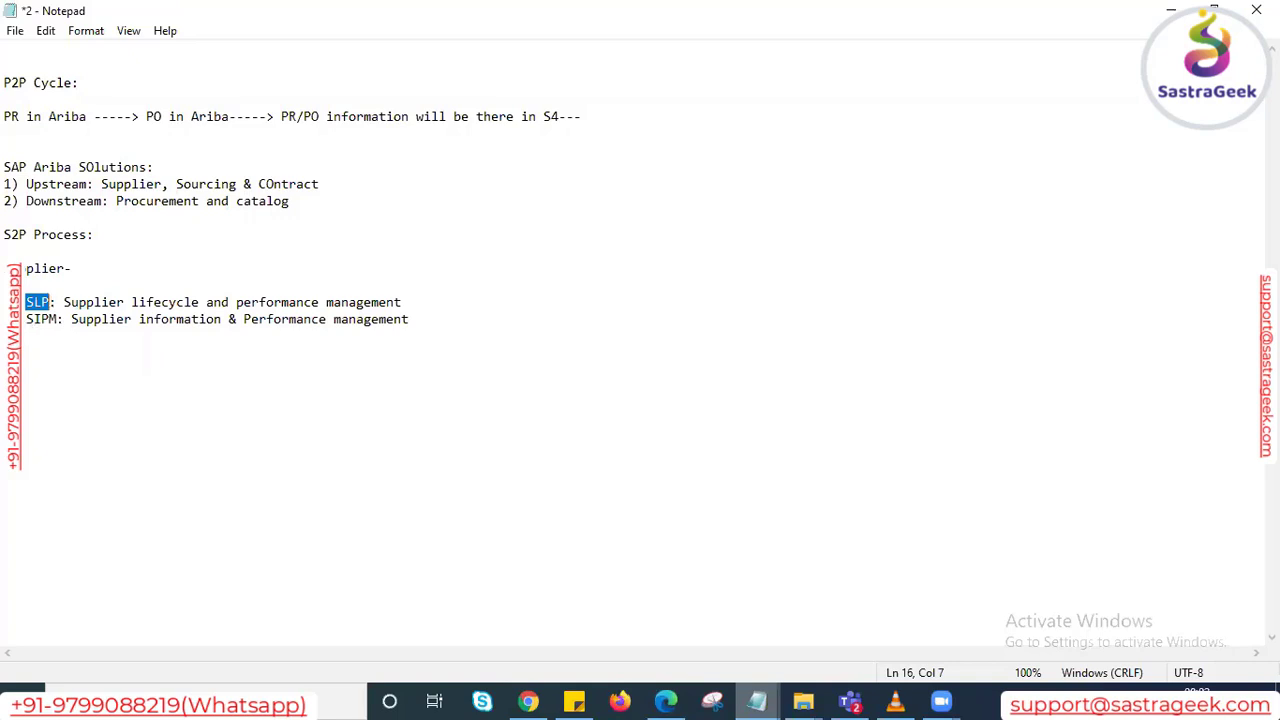
pyautogui.moveTo(26, 319); pyautogui.dragTo(64, 319)
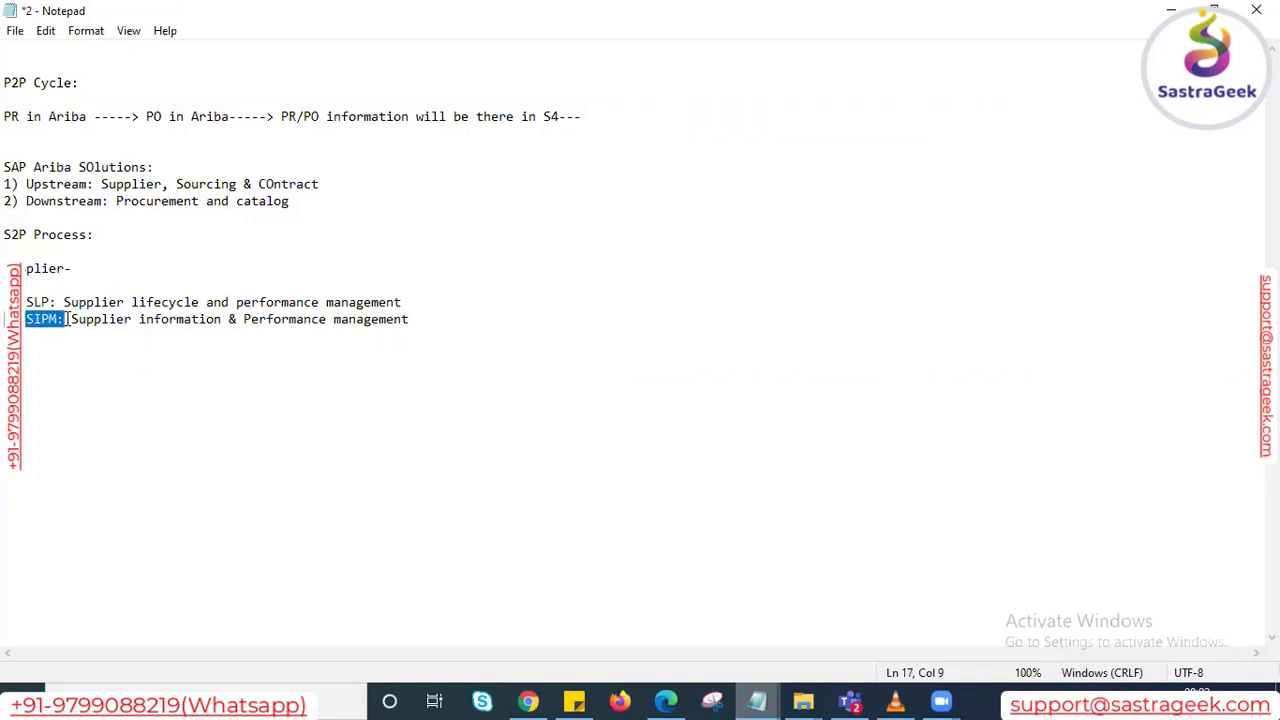
pyautogui.moveTo(26, 302); pyautogui.dragTo(52, 302)
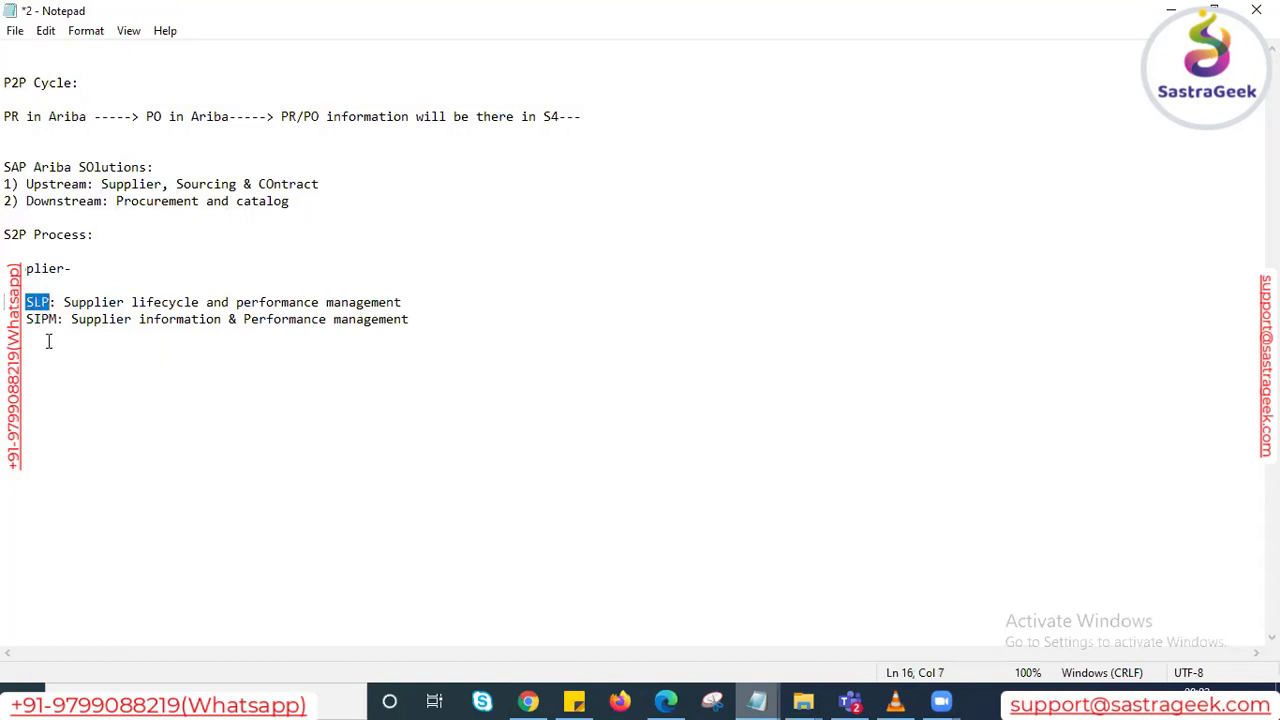
pyautogui.moveTo(64, 319); pyautogui.dragTo(26, 302)
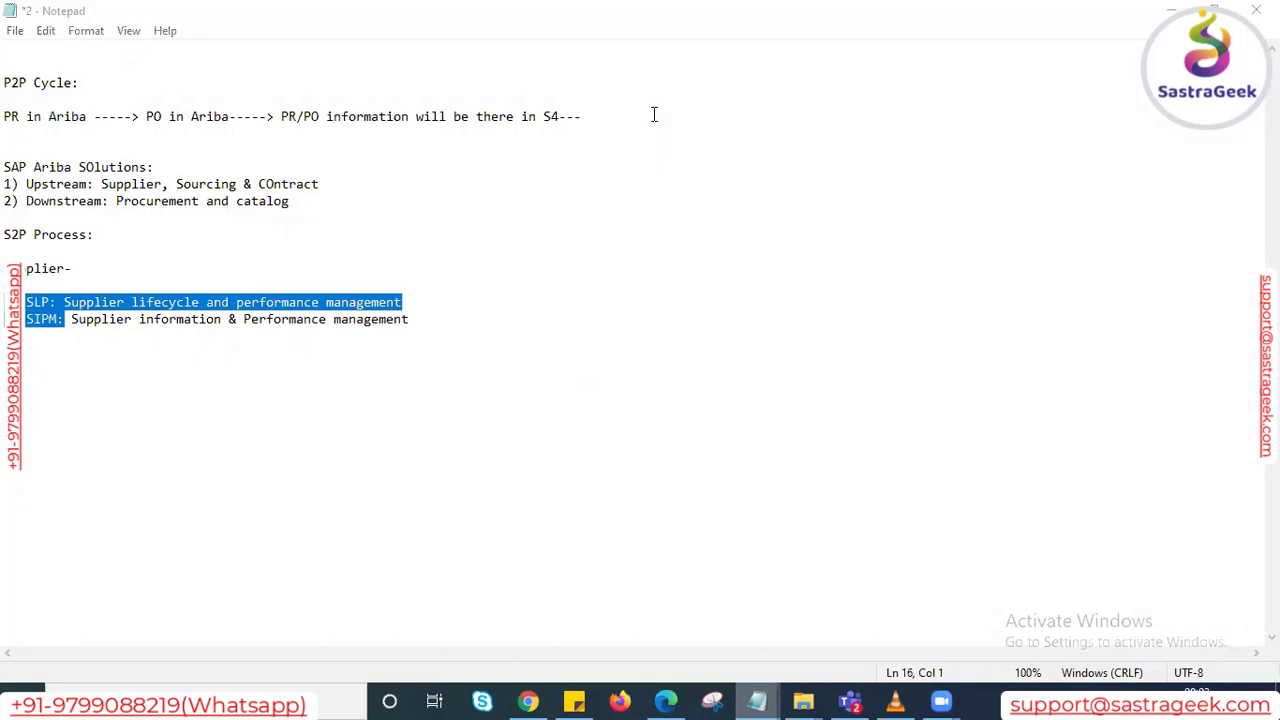
pyautogui.click(164, 338)
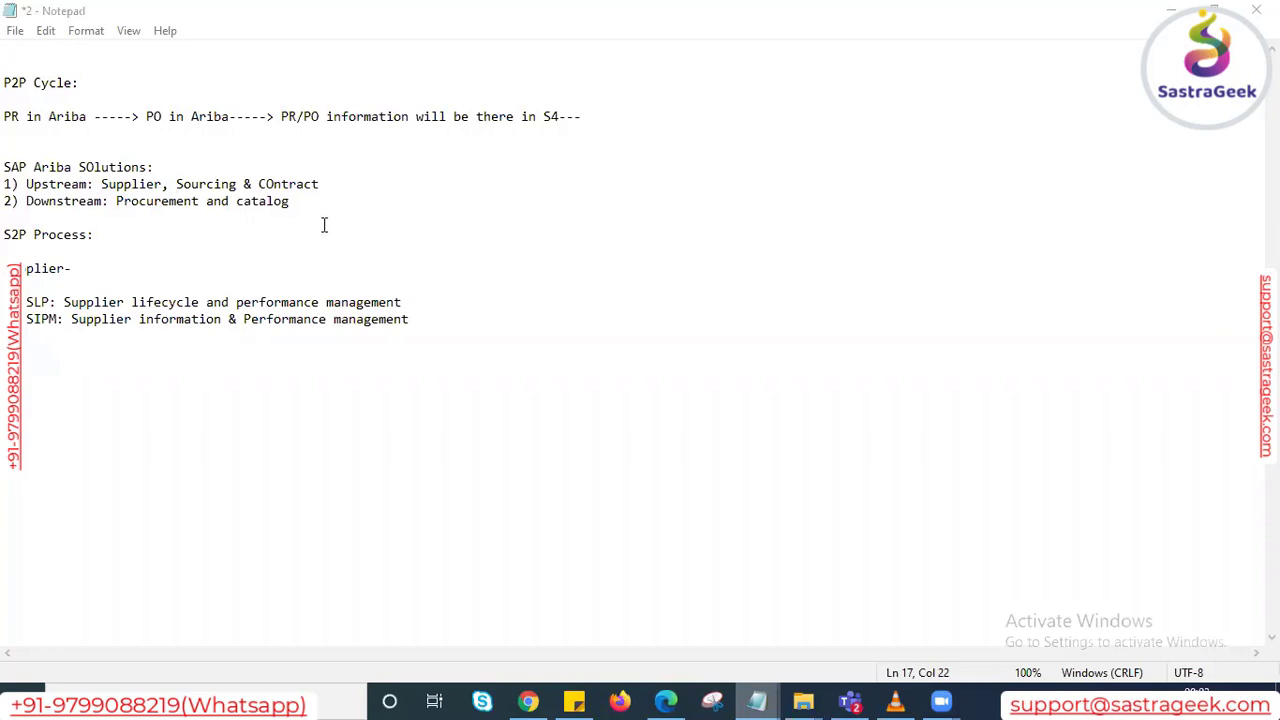
# Step: Highlight the Upstream and Downstream entries, the word Supplier, and the SIPM and SLP labels to relate them to each other
pyautogui.moveTo(289, 201); pyautogui.dragTo(262, 193)
pyautogui.moveTo(47, 190); pyautogui.dragTo(6, 186)
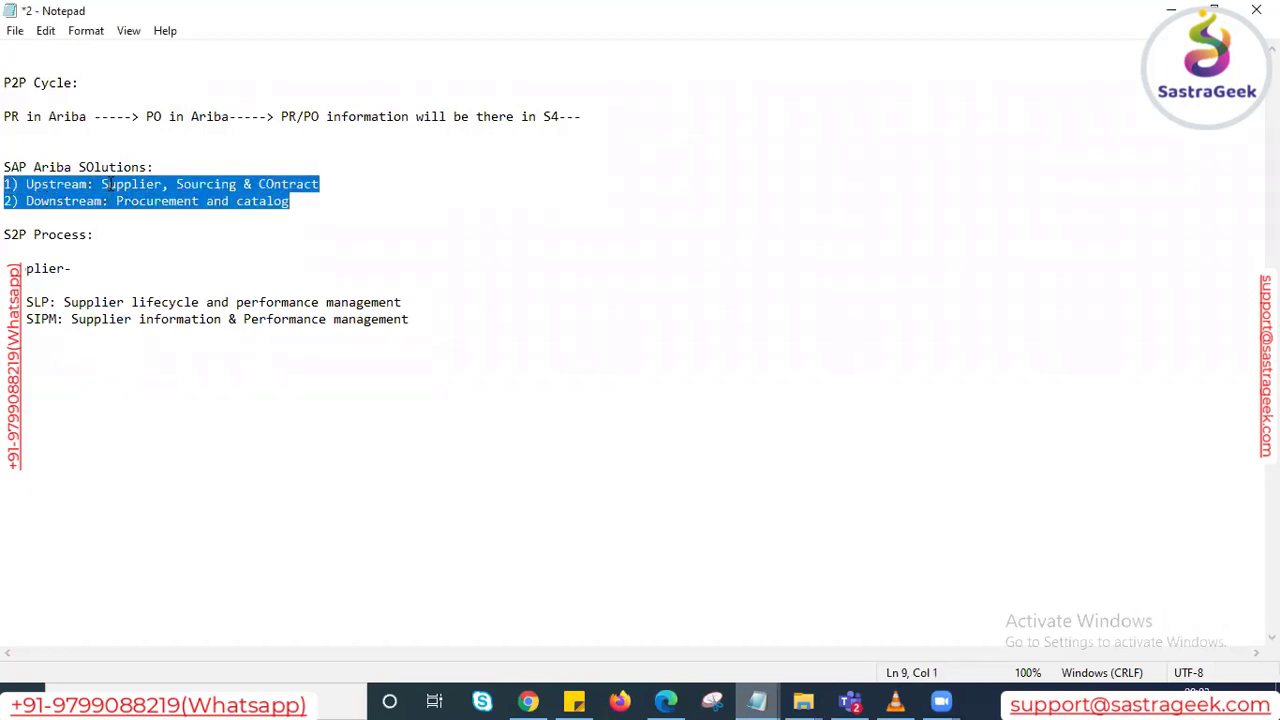
pyautogui.moveTo(103, 184); pyautogui.dragTo(157, 184)
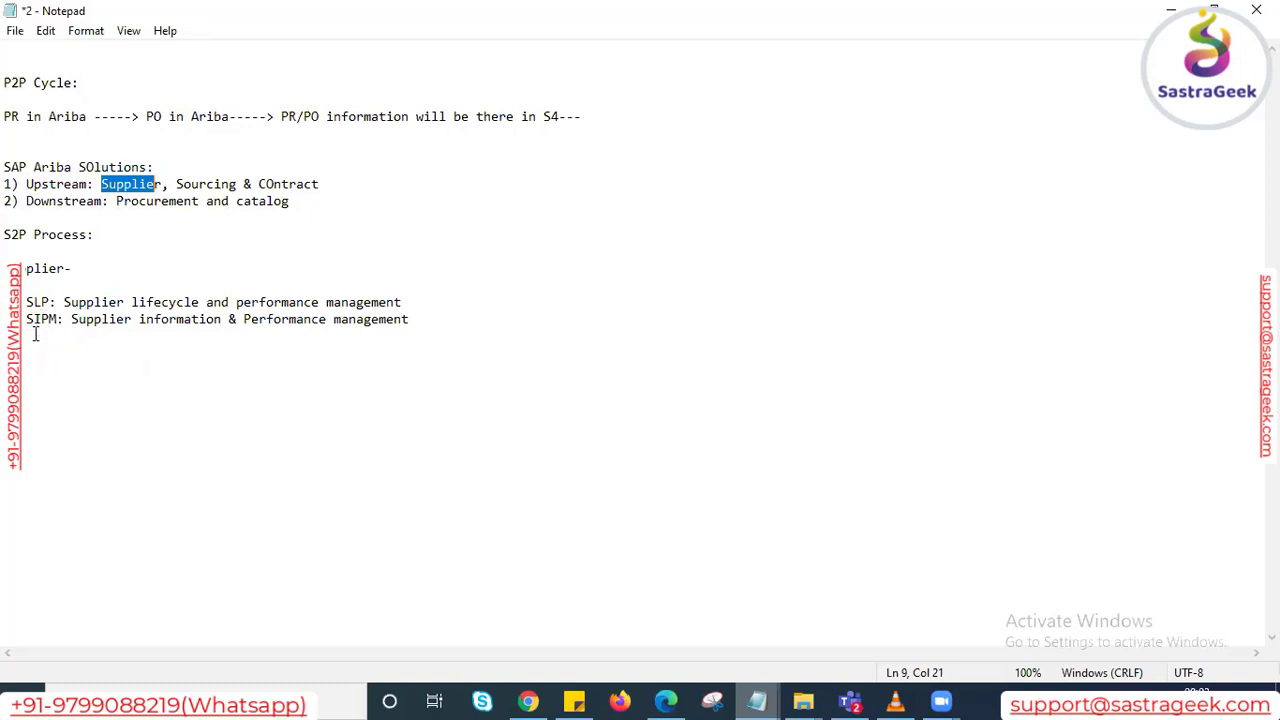
pyautogui.moveTo(26, 319); pyautogui.dragTo(103, 327)
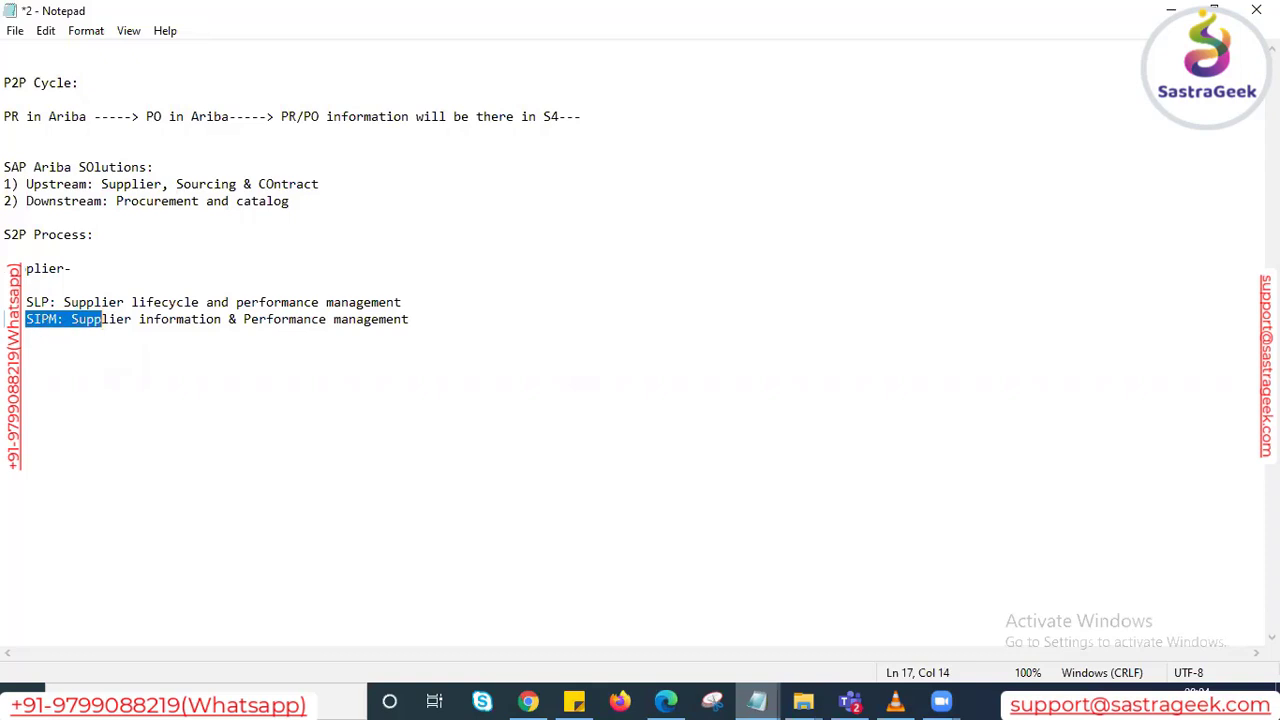
pyautogui.moveTo(26, 302); pyautogui.dragTo(60, 302)
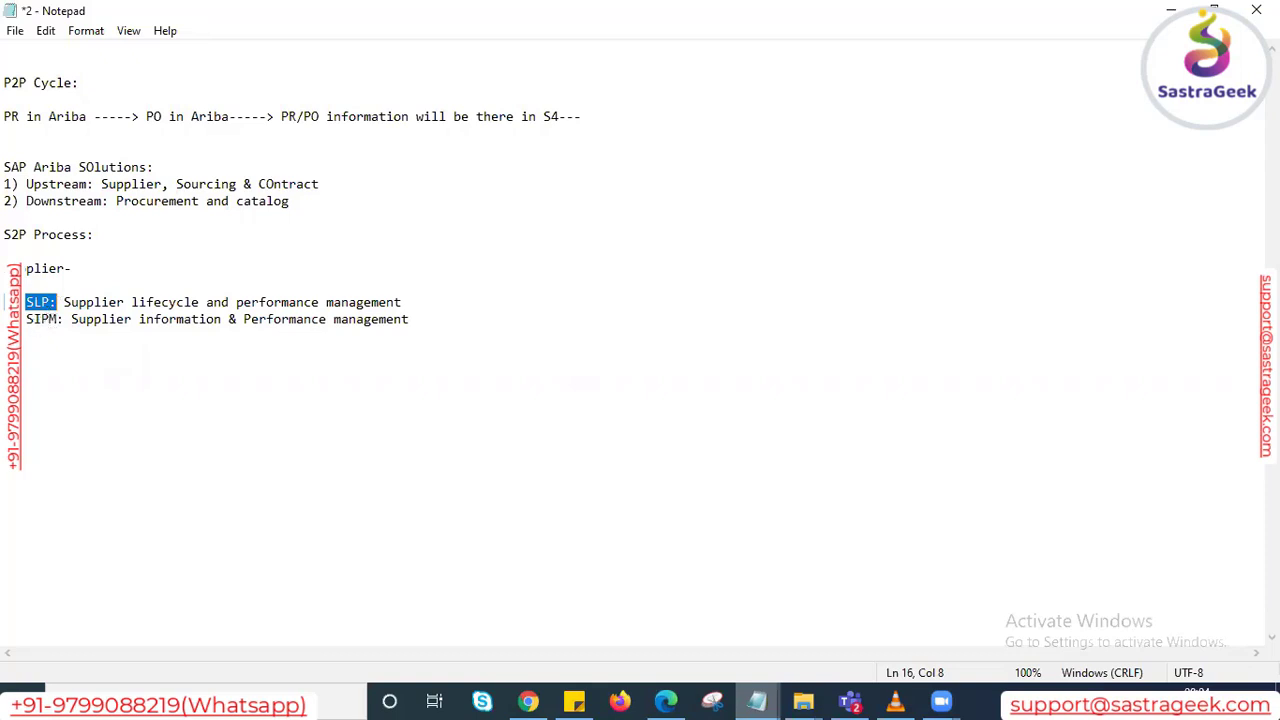
pyautogui.moveTo(26, 319); pyautogui.dragTo(71, 324)
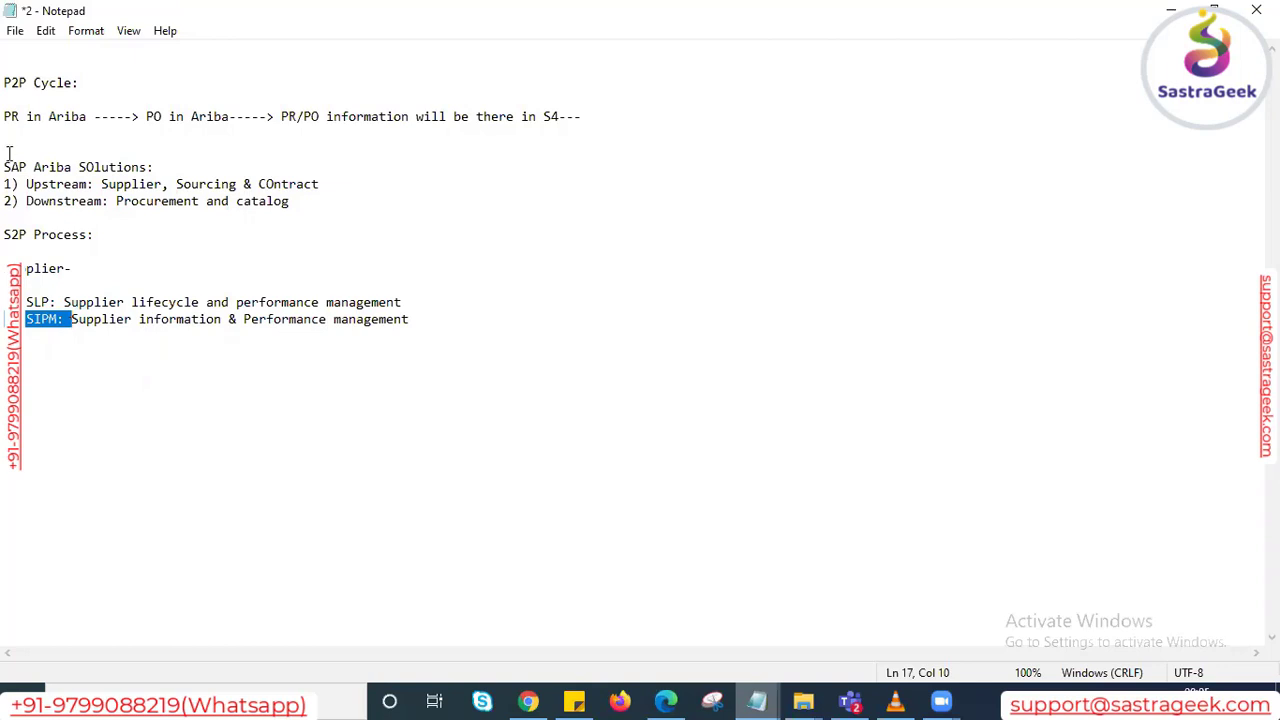
pyautogui.moveTo(296, 201); pyautogui.dragTo(8, 186)
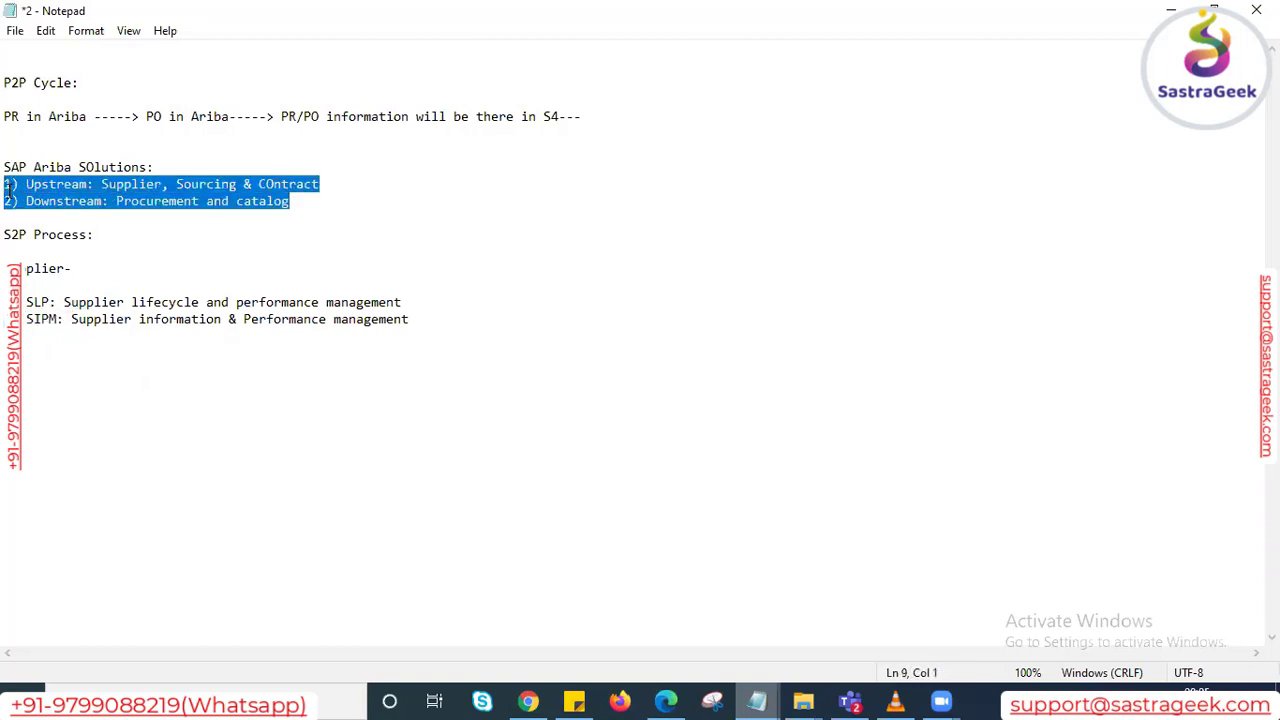